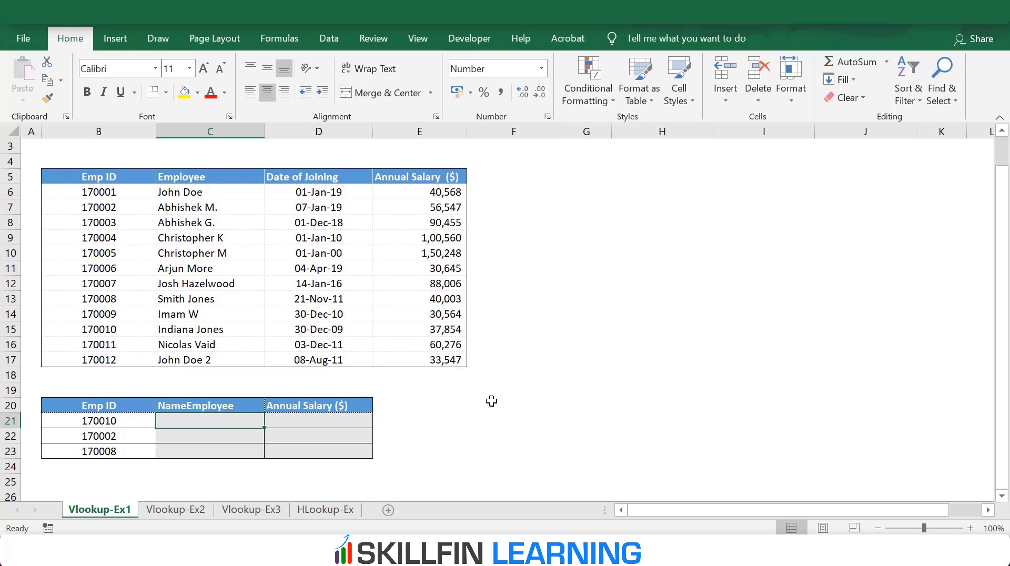
Enter =VLOOKUP(B21,B5:E17,2,FALSE) in cell C21 to look up the employee name for the first Emp ID.
text(=vloo)
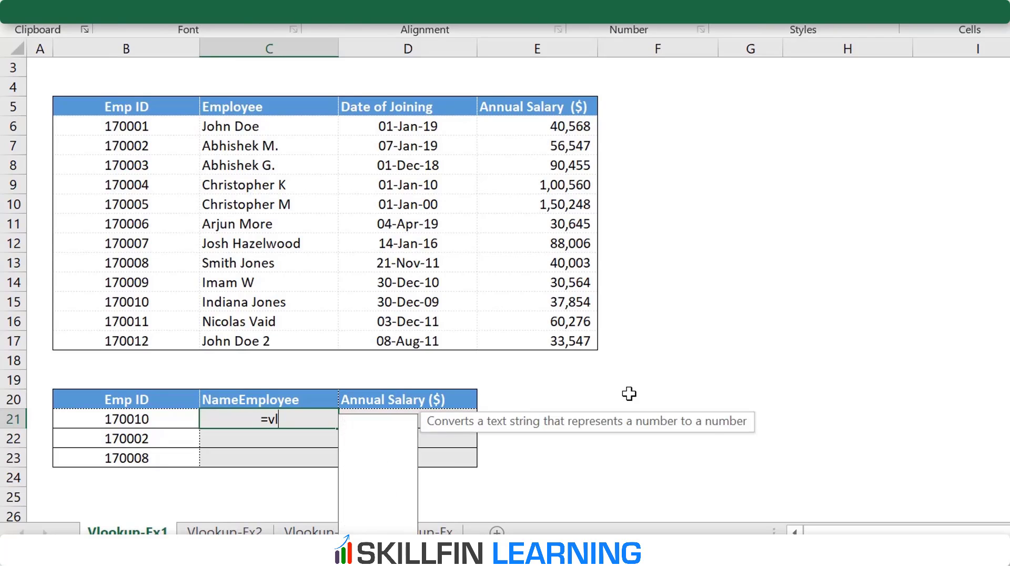
text(kup()
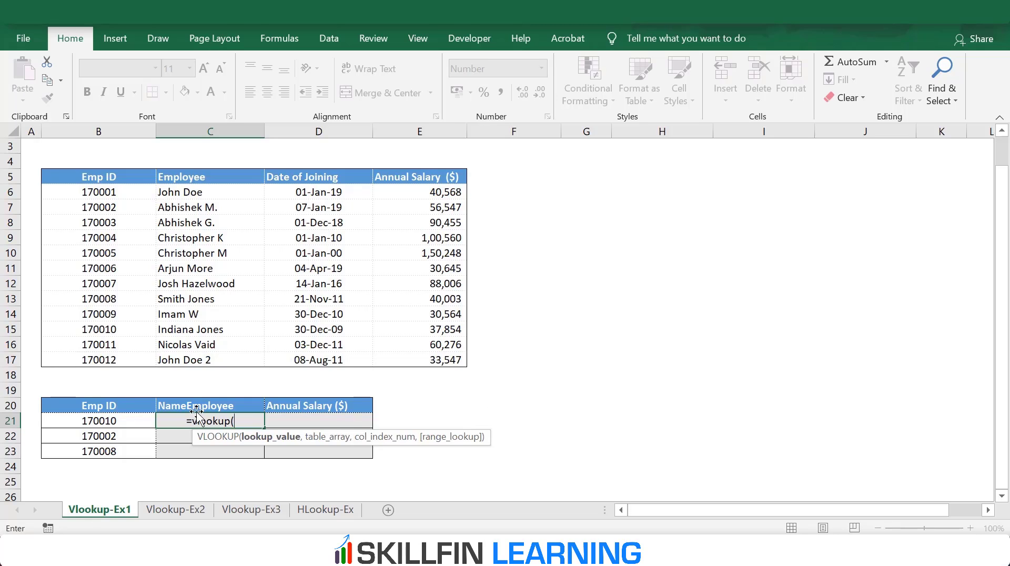
click(134, 418)
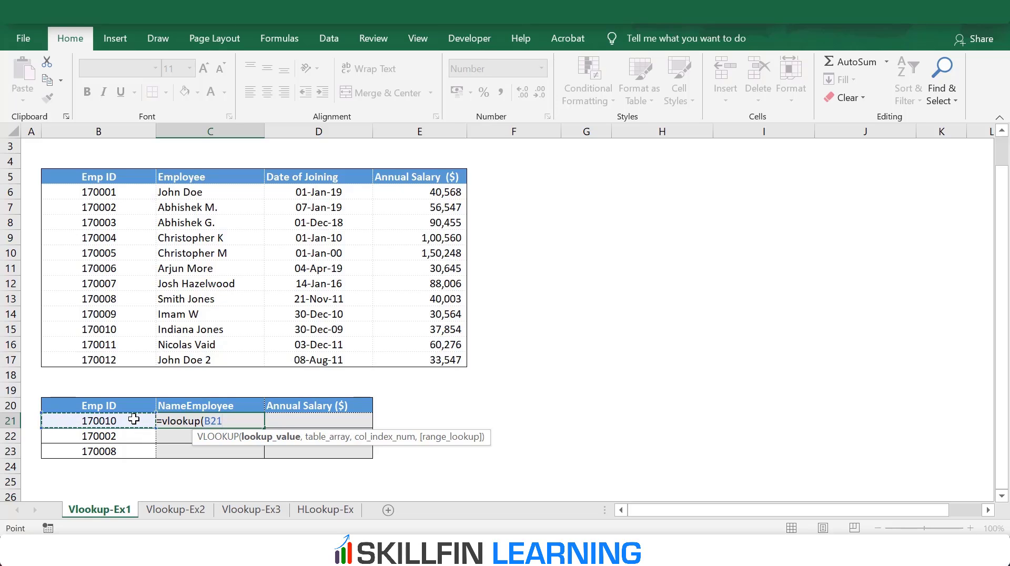
text(,)
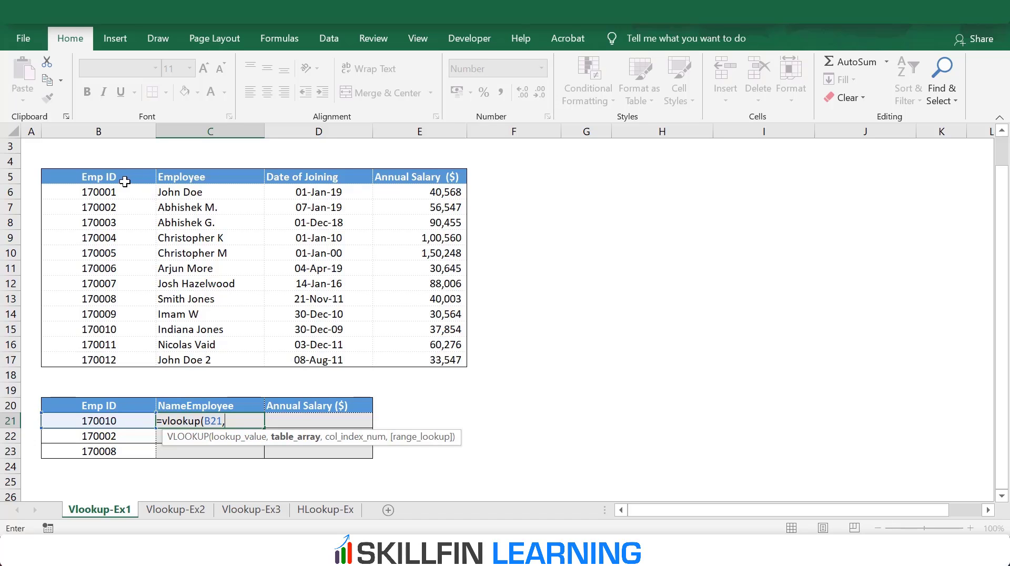
drag(111, 180, 457, 357)
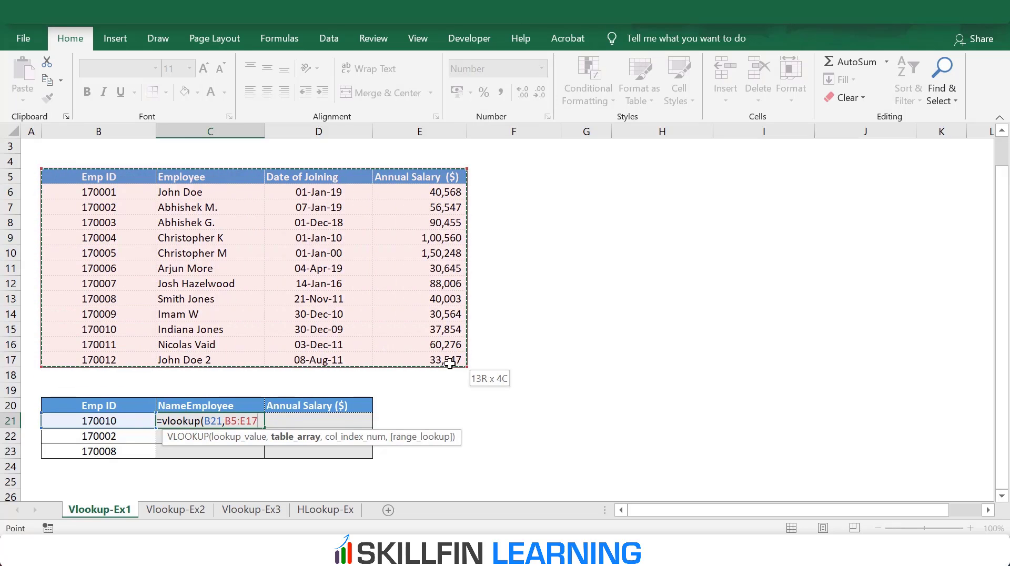
text(,)
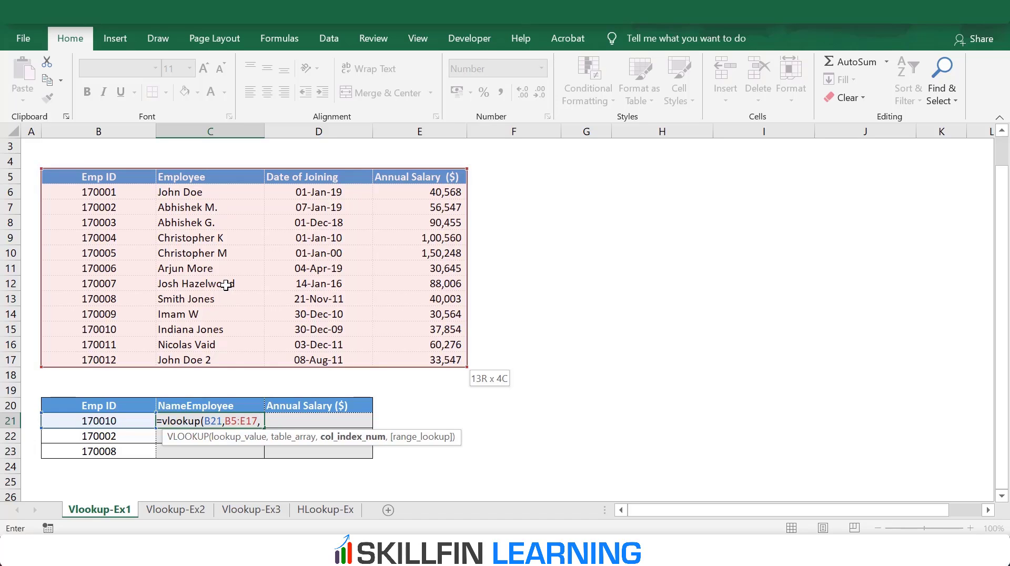
text(2)
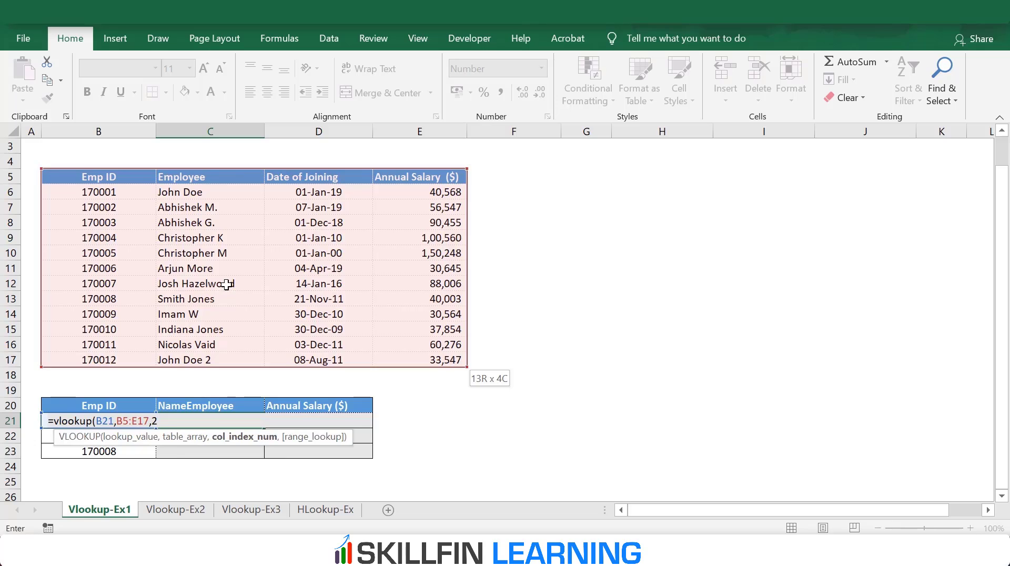
text(,)
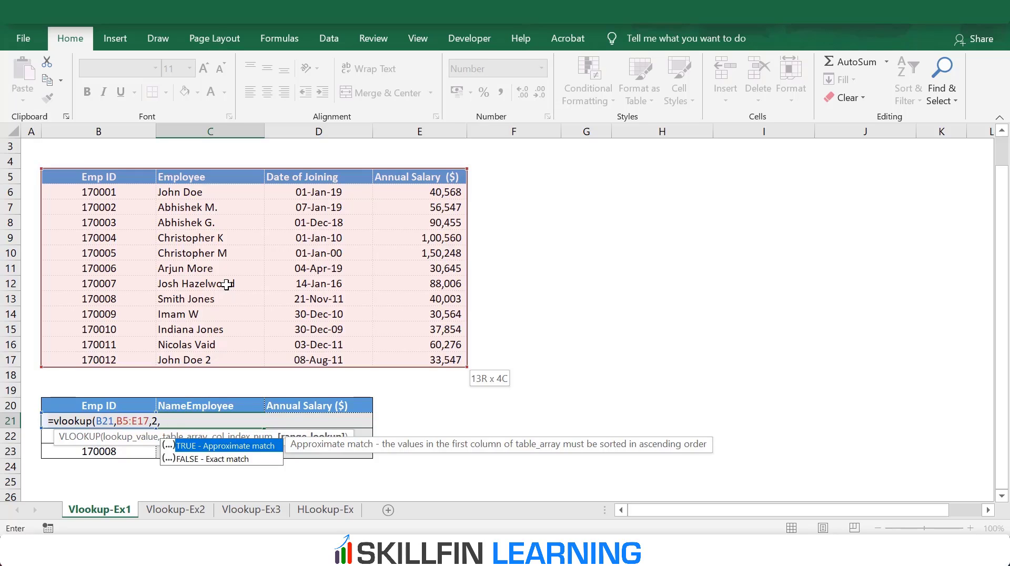
text(falso)
key(BackSpace)
text(e))
key(Return)
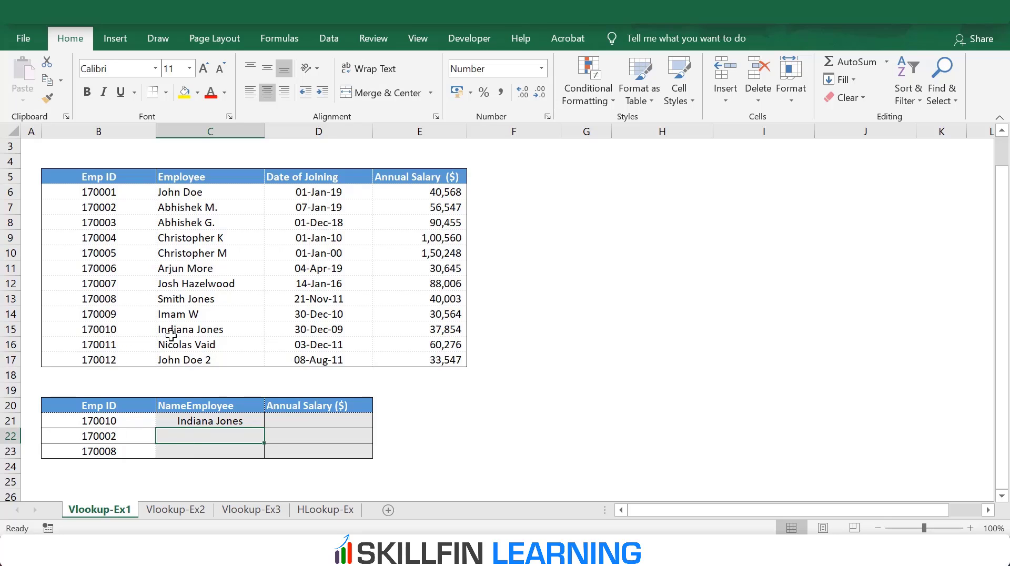
Enter =VLOOKUP(B21,B5:E17,4,0) in cell D21 to look up the annual salary, and compare it with the matching source row.
click(221, 420)
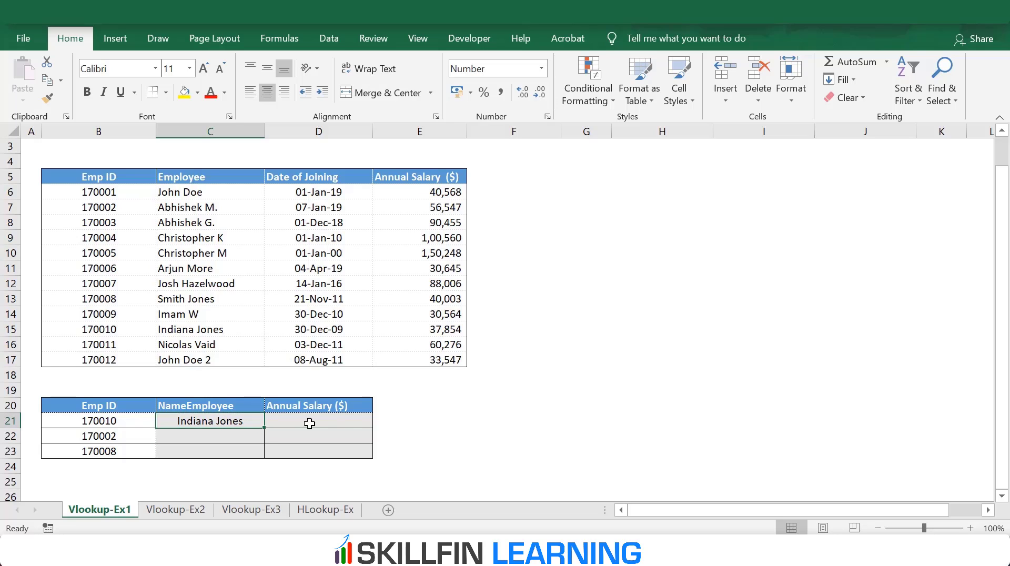
key(F2)
key(Escape)
click(304, 418)
text(=)
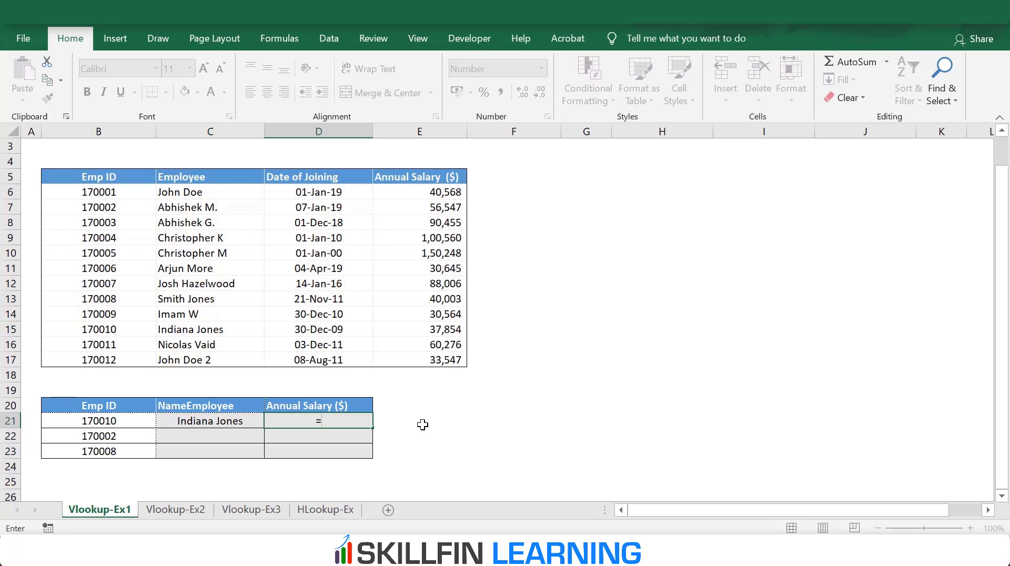
text(vlookup)
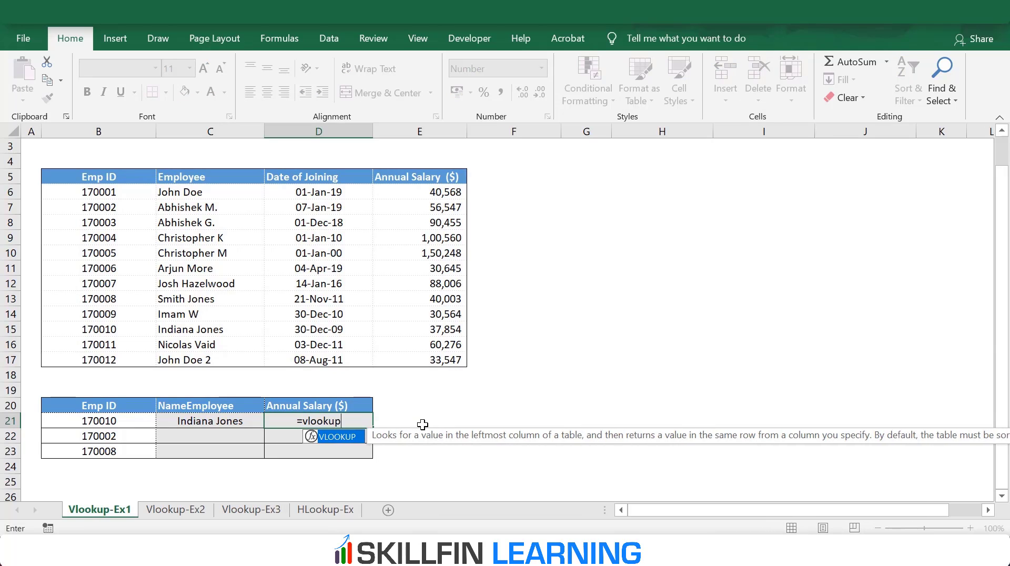
text(()
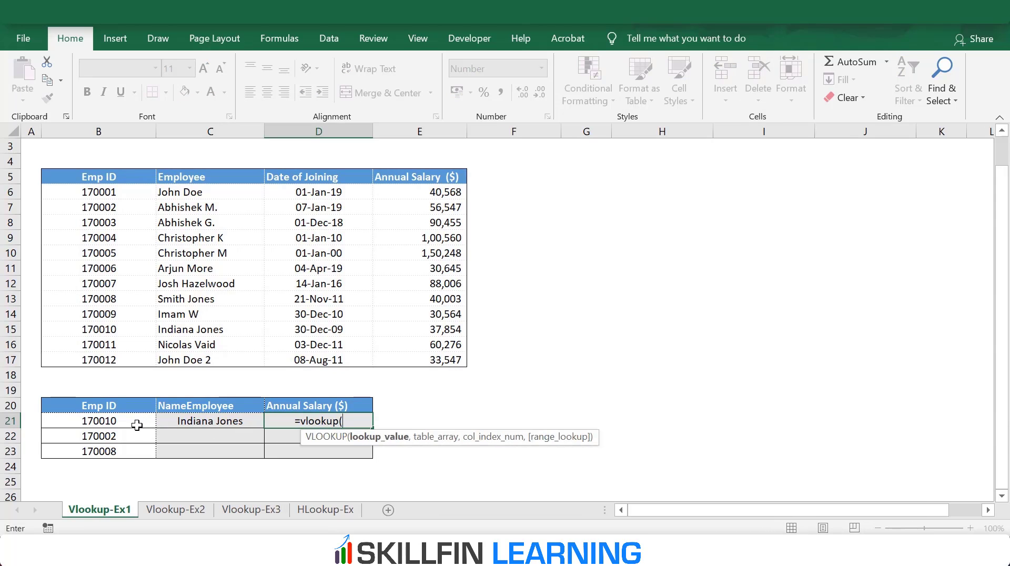
click(137, 425)
text(,)
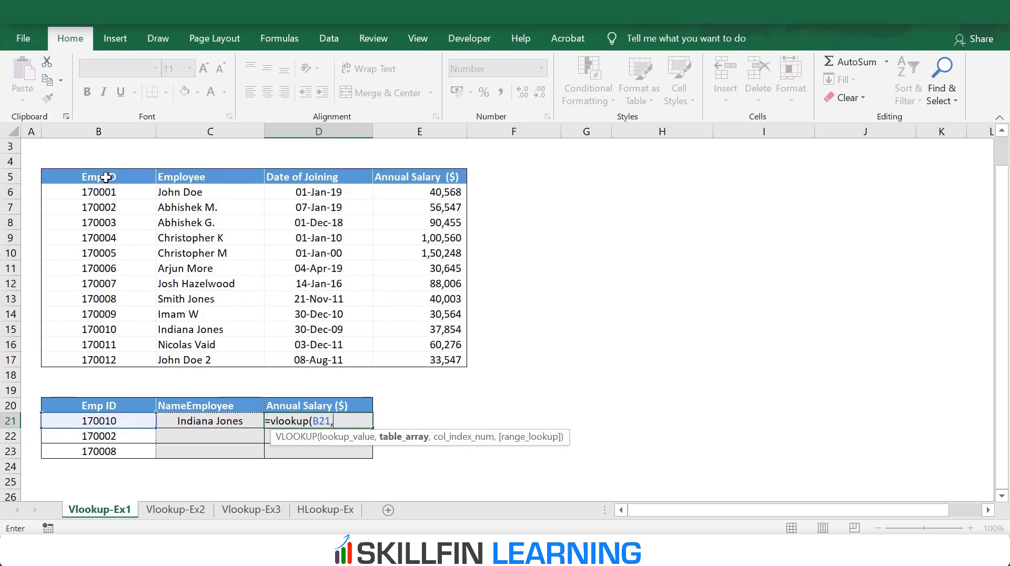
drag(105, 179, 447, 360)
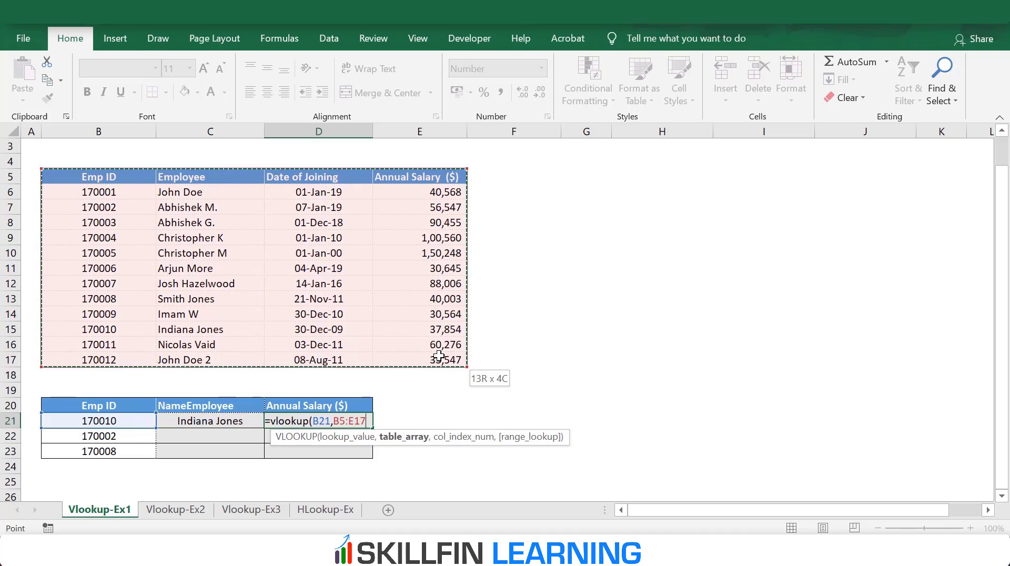
text(,)
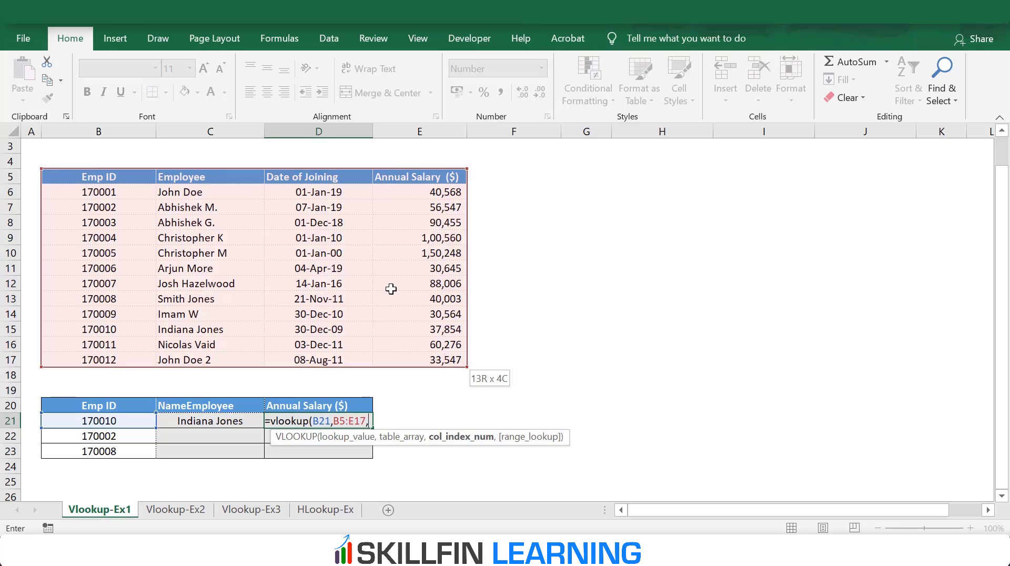
text(4)
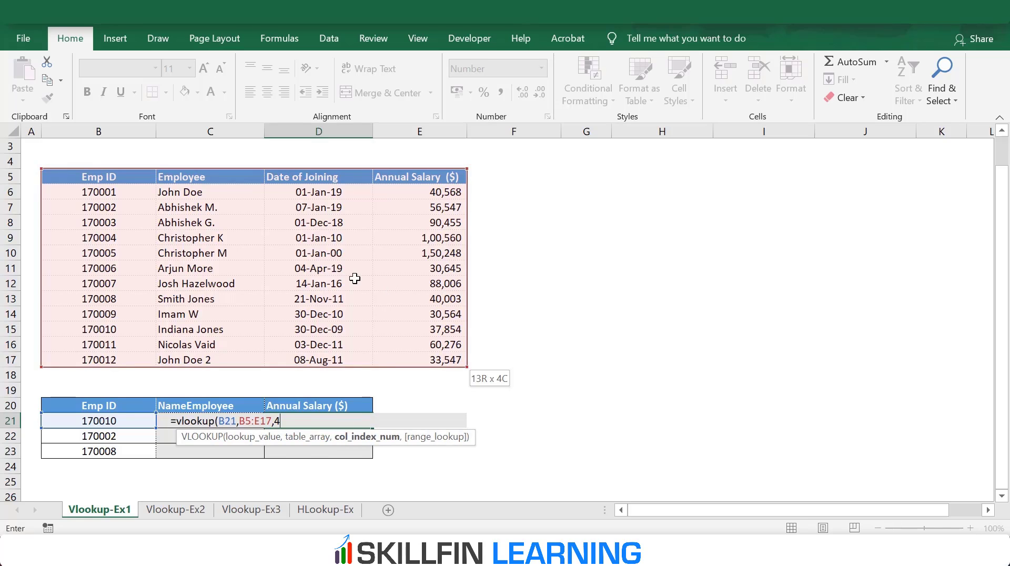
text(,)
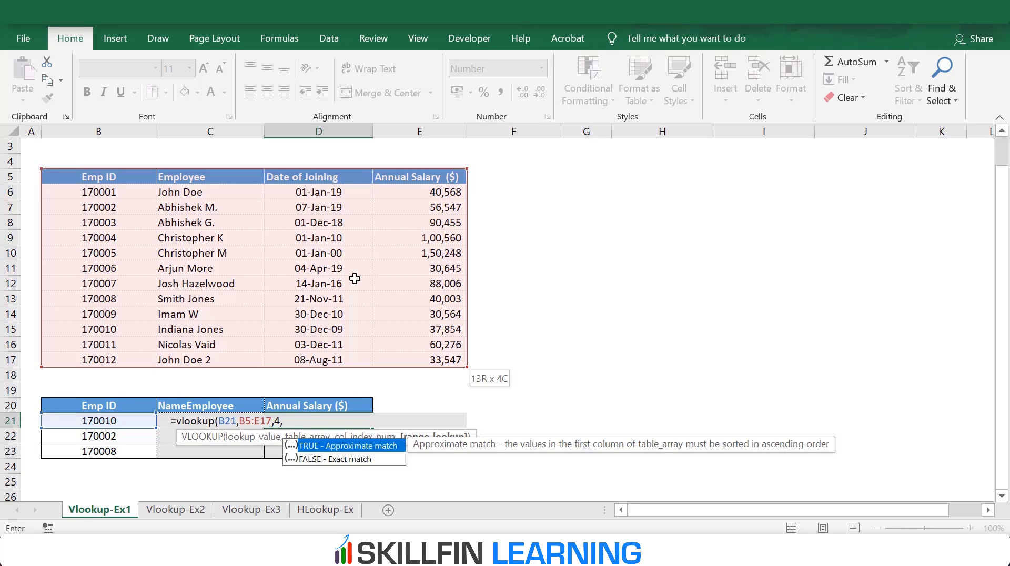
text(0))
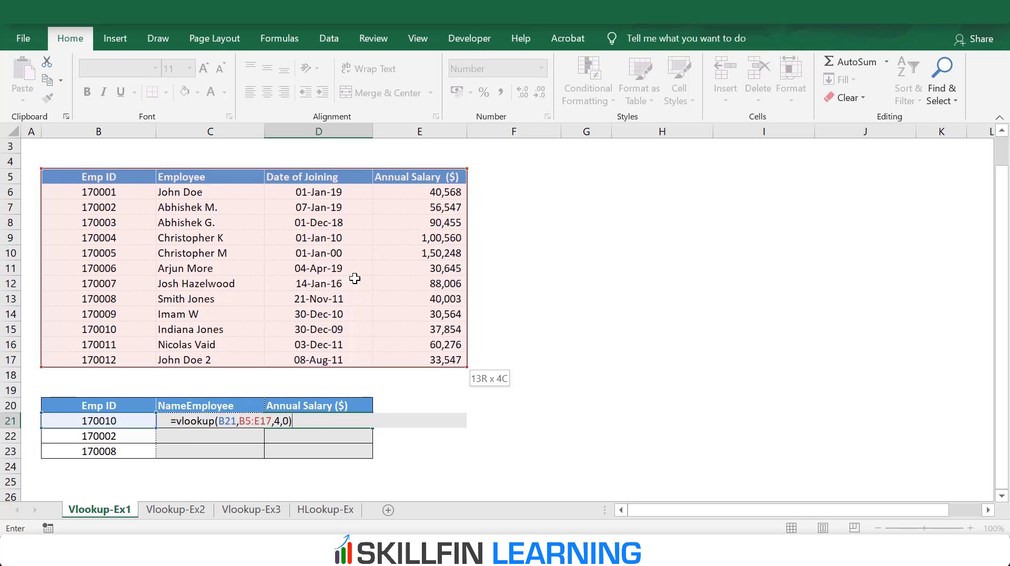
key(Return)
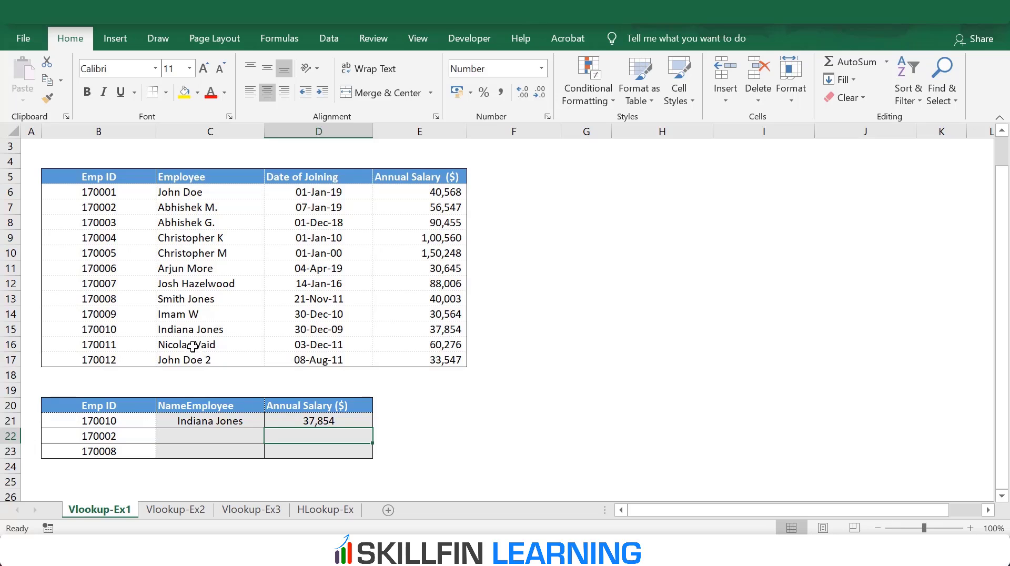
drag(99, 330, 440, 329)
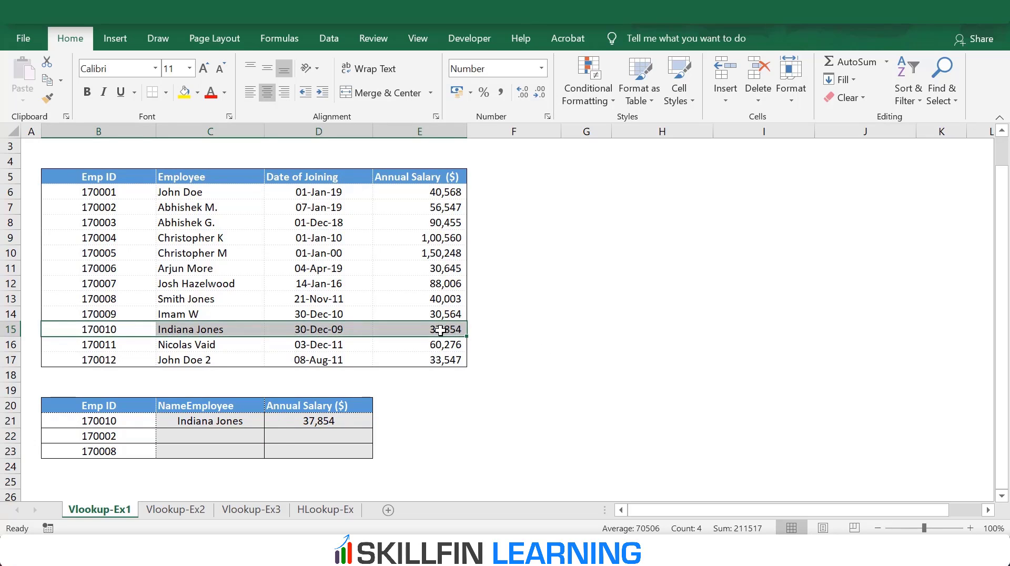
Make the table range in the C21 VLOOKUP formula absolute as $B$5:$E$17.
click(257, 425)
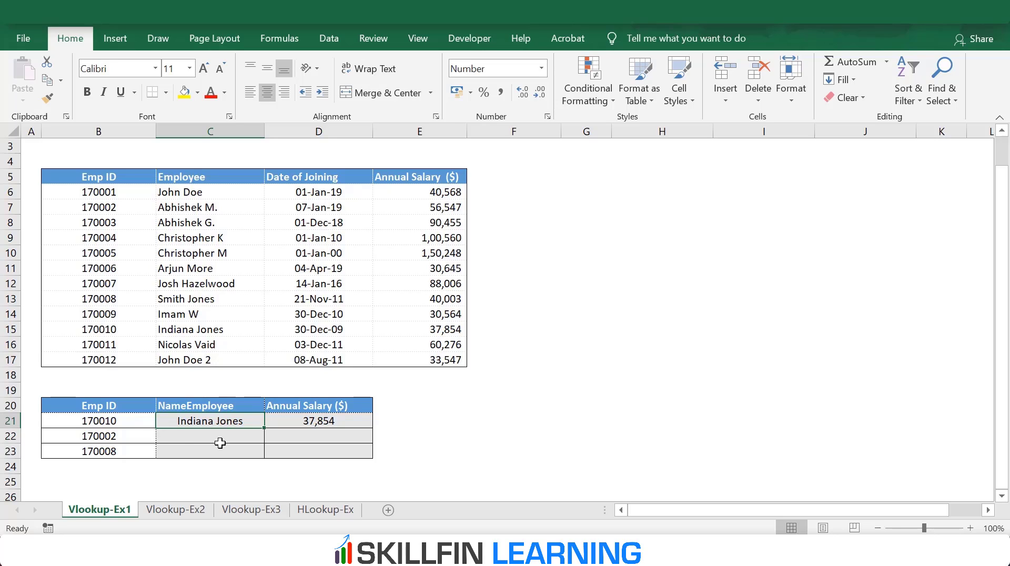
key(F2)
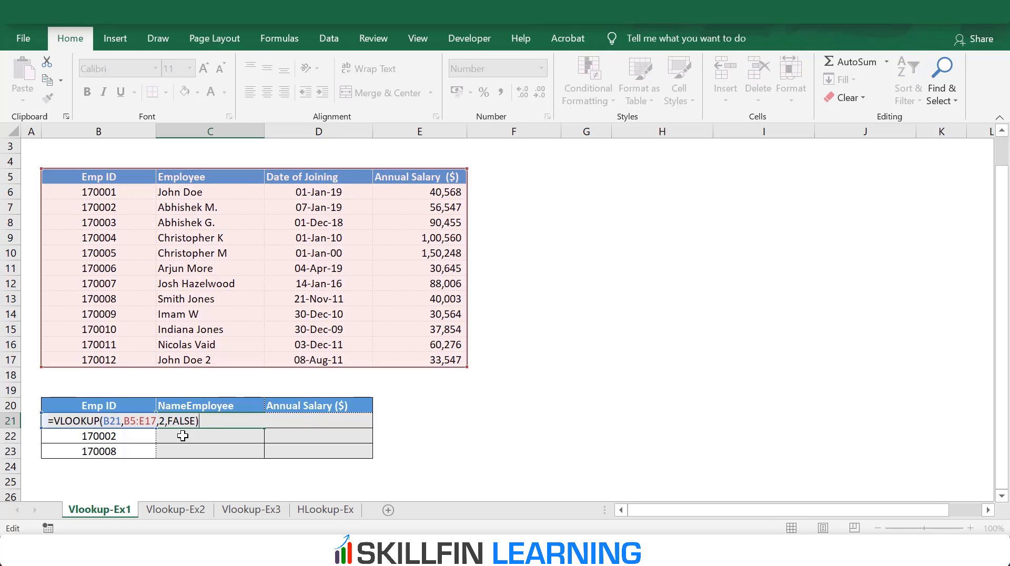
click(137, 421)
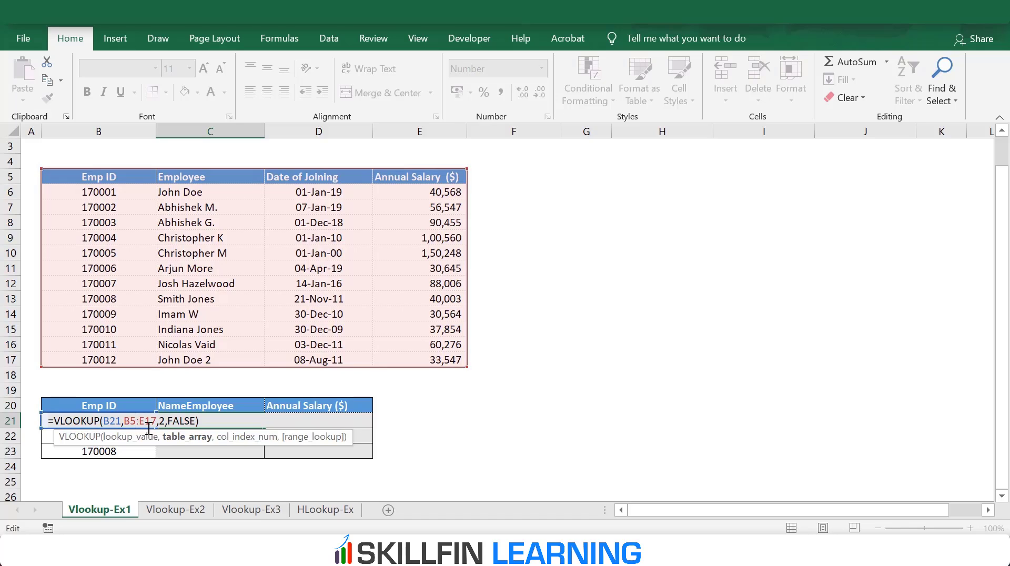
key(F4)
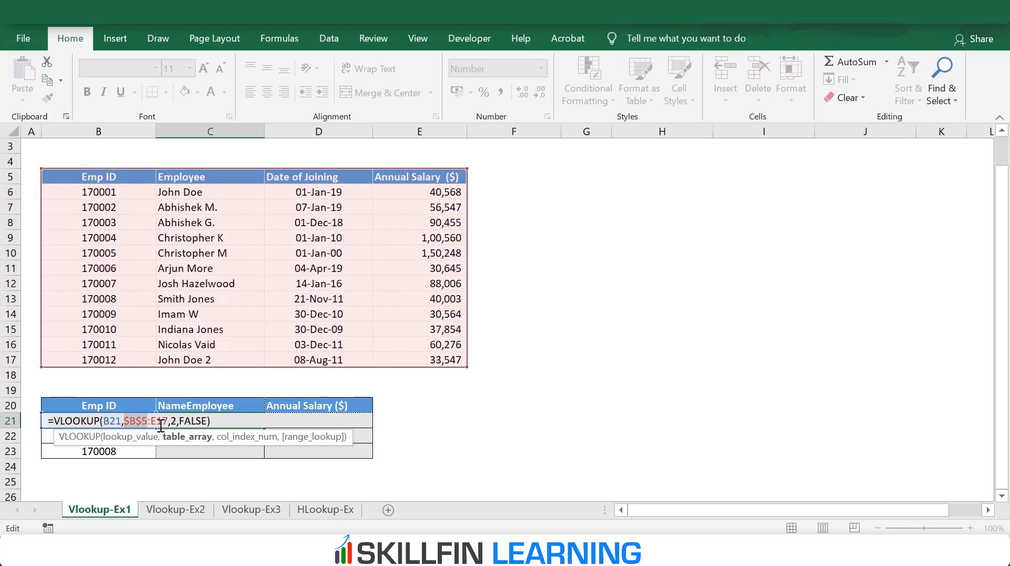
key(F4)
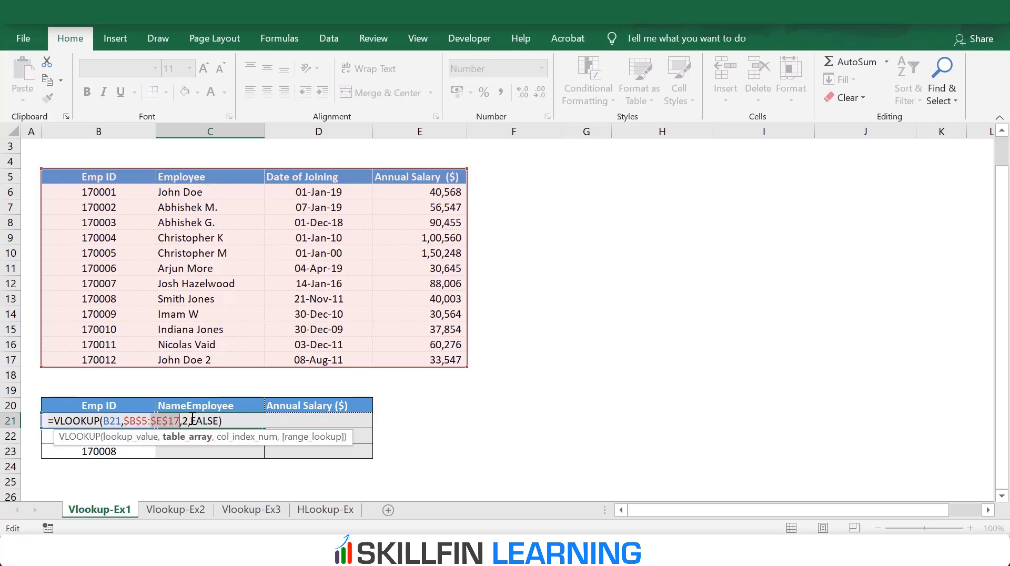
key(ctrl+Return)
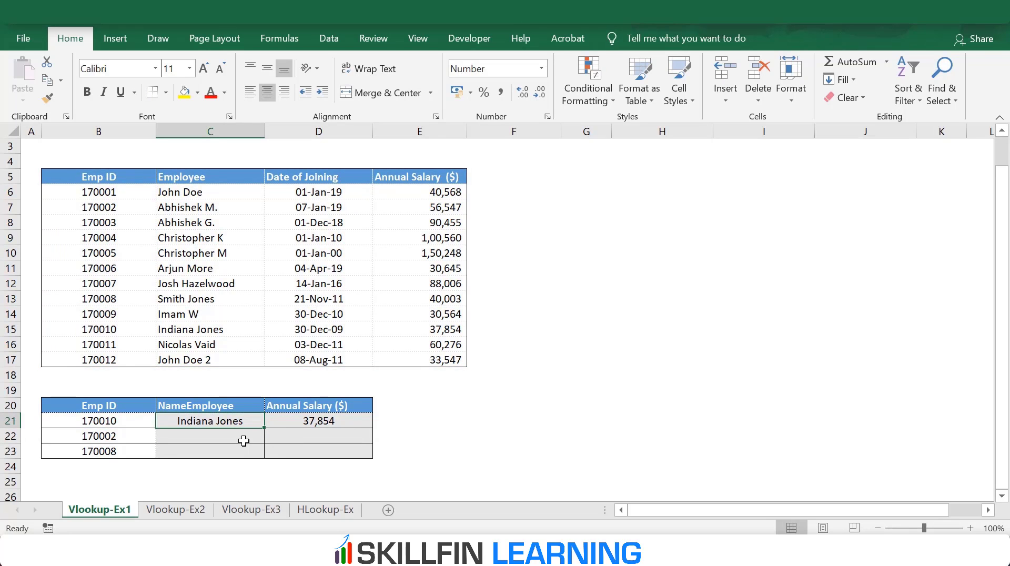
Fill the C21 VLOOKUP formula down through C23 and check the filled cells.
key(shift+Down)
key(shift+Down)
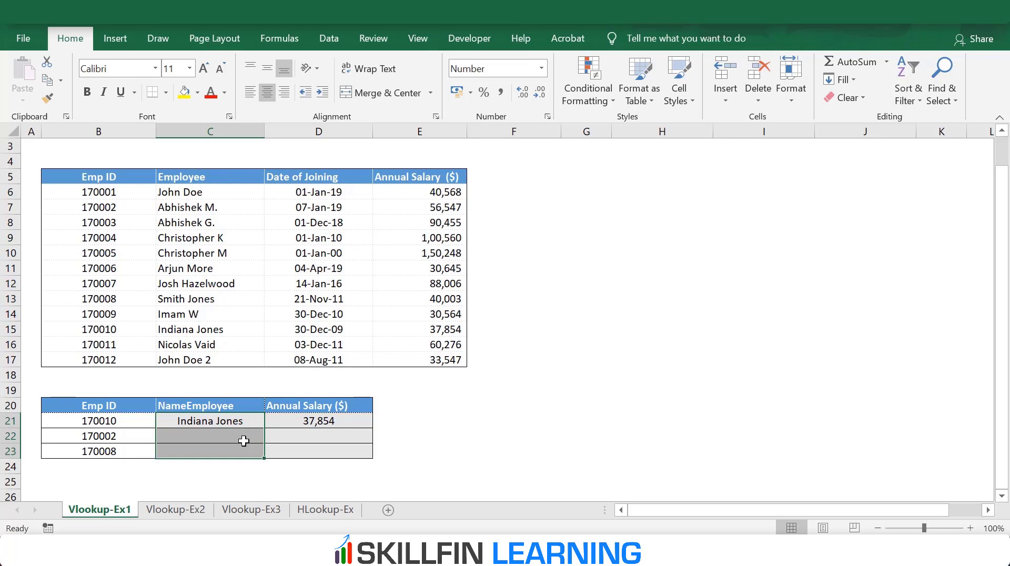
key(F2)
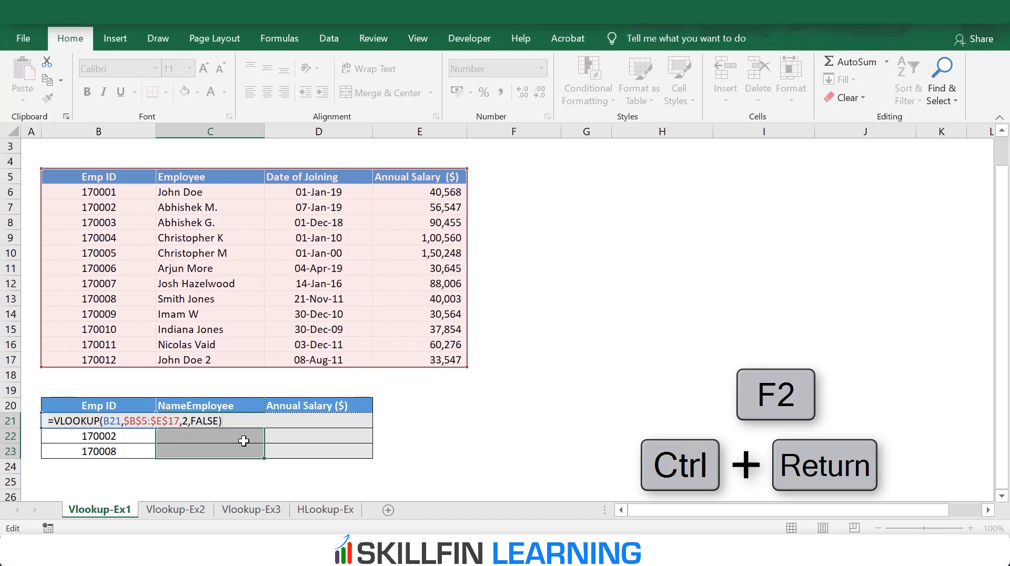
key(ctrl+Return)
click(244, 441)
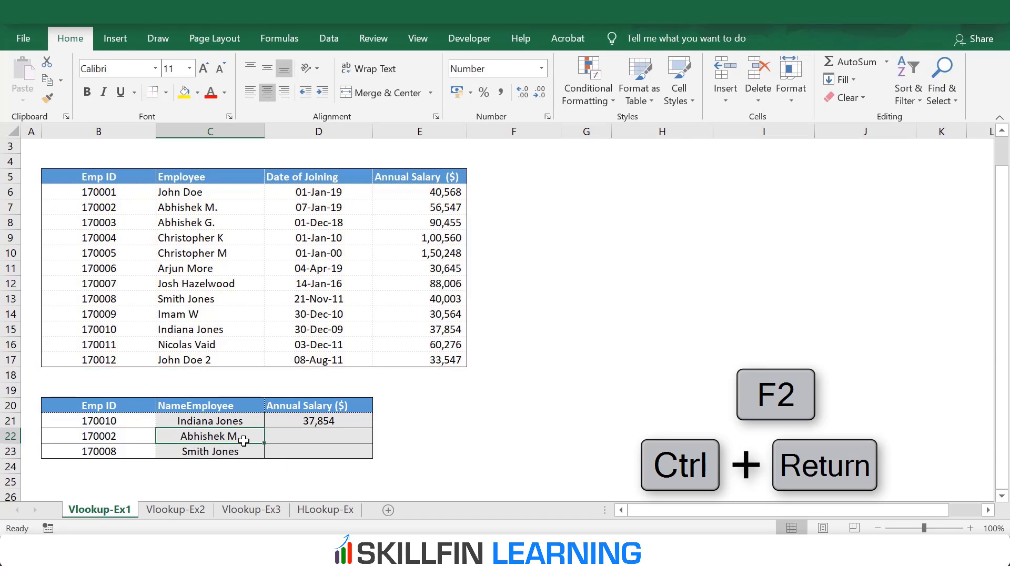
key(Down)
key(Up)
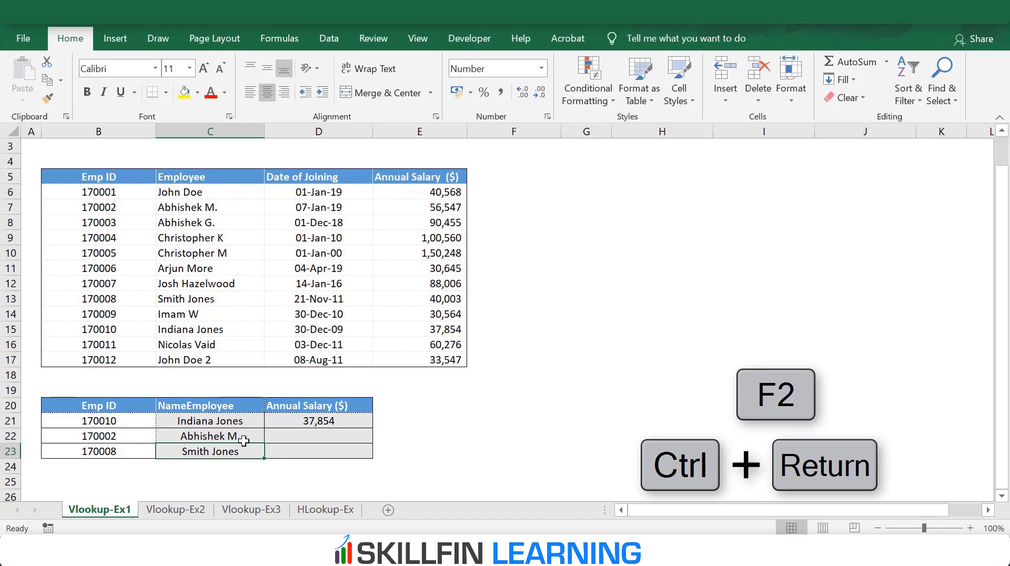
key(Up)
key(Down)
key(Down)
key(Up)
Make the table range in the D21 VLOOKUP formula absolute as $B$5:$E$17.
key(Right)
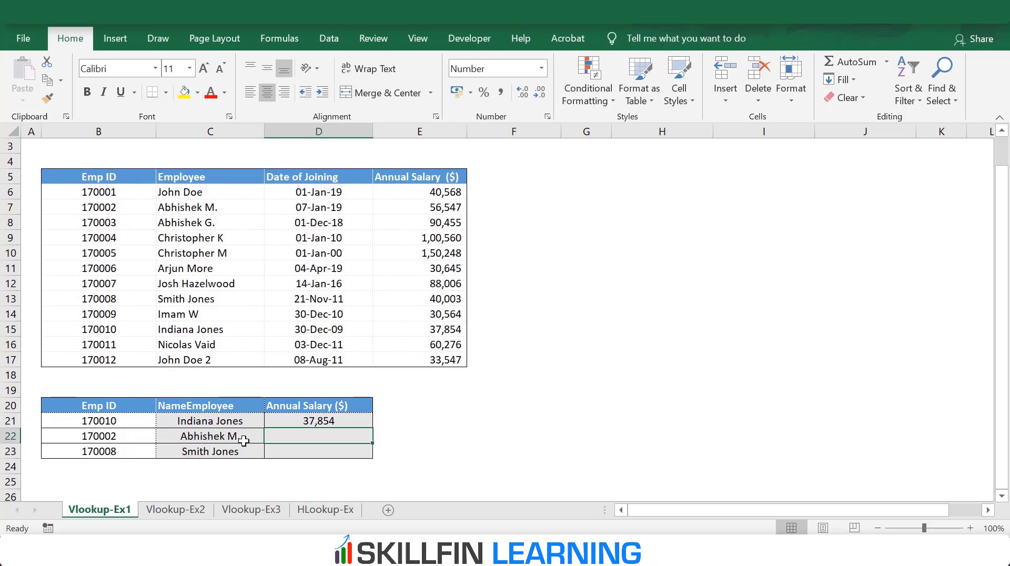
key(Up)
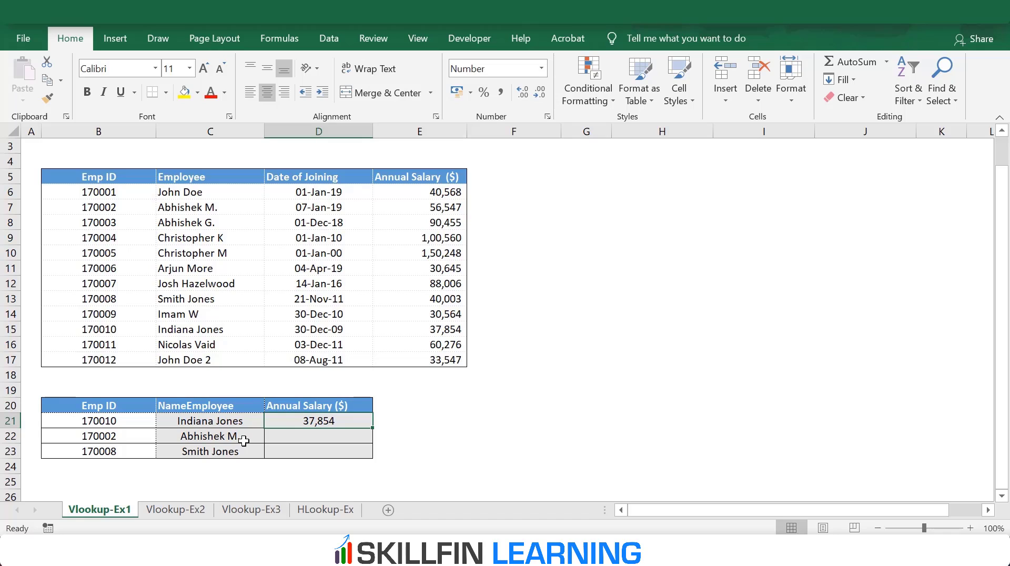
key(F2)
key(Left)
key(Left)
key(Left)
key(Left)
key(Left)
key(Left)
key(Left)
key(Left)
key(Left)
key(Left)
key(Left)
key(Left)
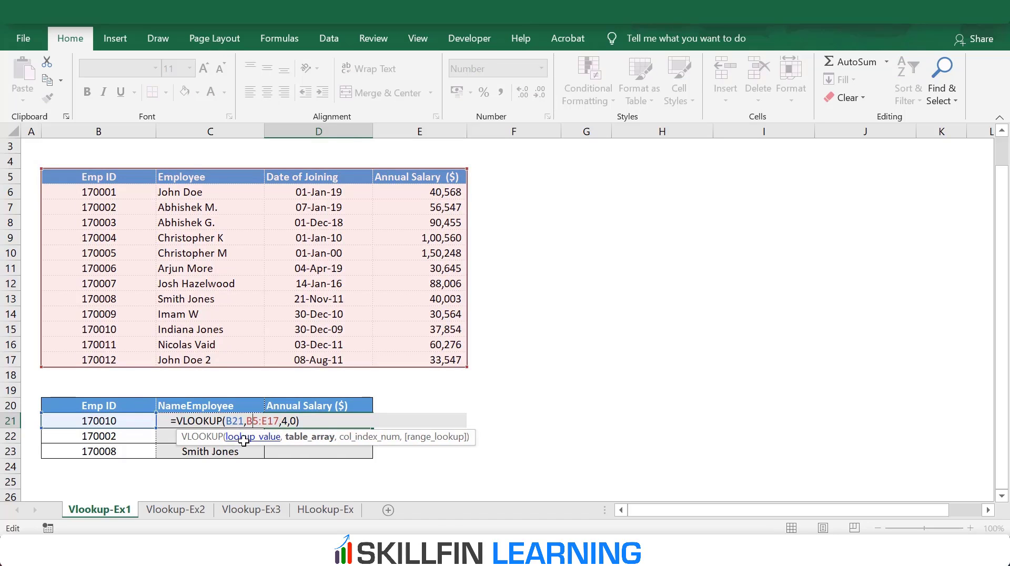
key(F4)
key(F4)
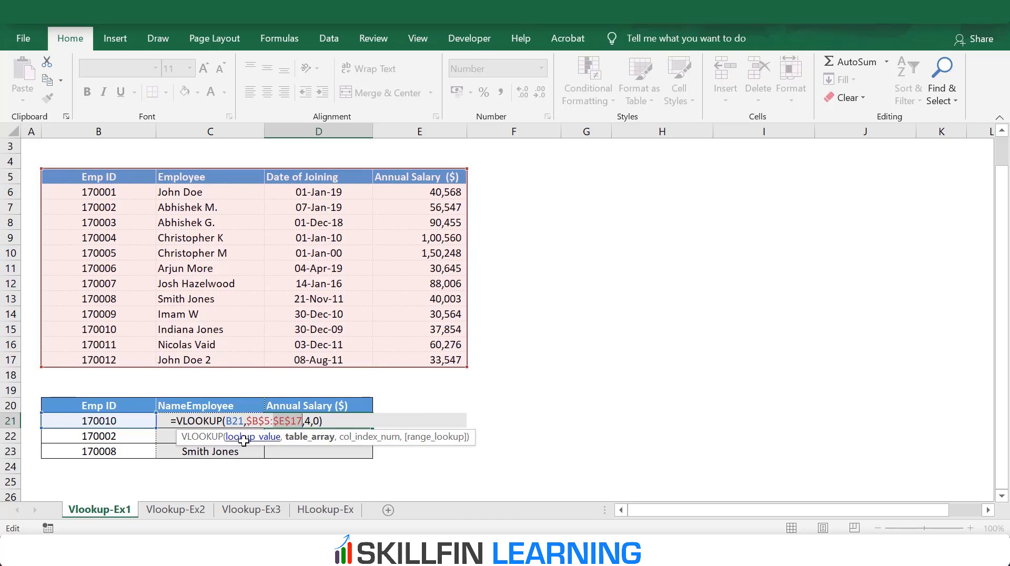
key(ctrl+Return)
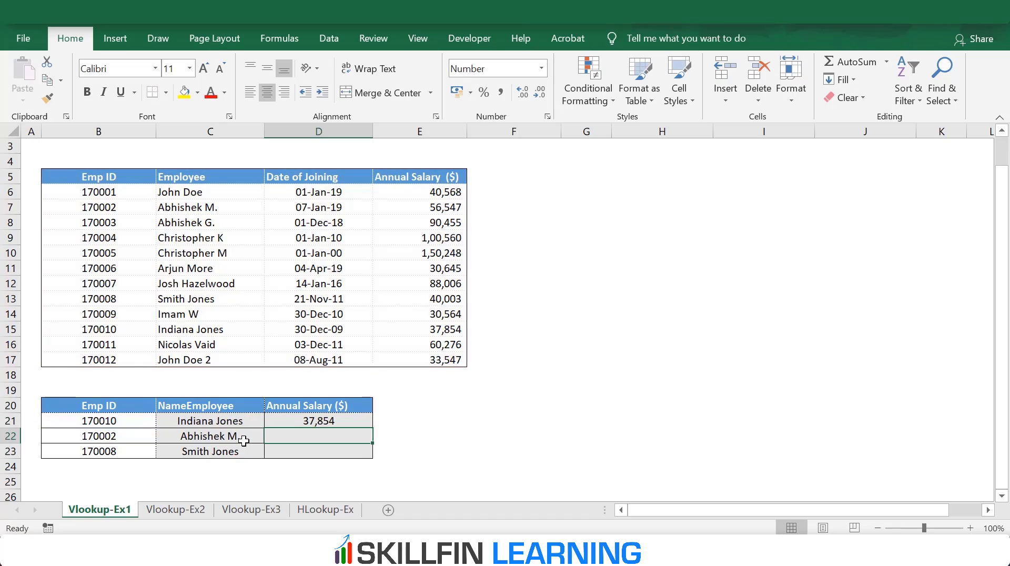
Fill the D21 annual salary VLOOKUP formula down through D23.
key(shift+Down)
key(shift+Down)
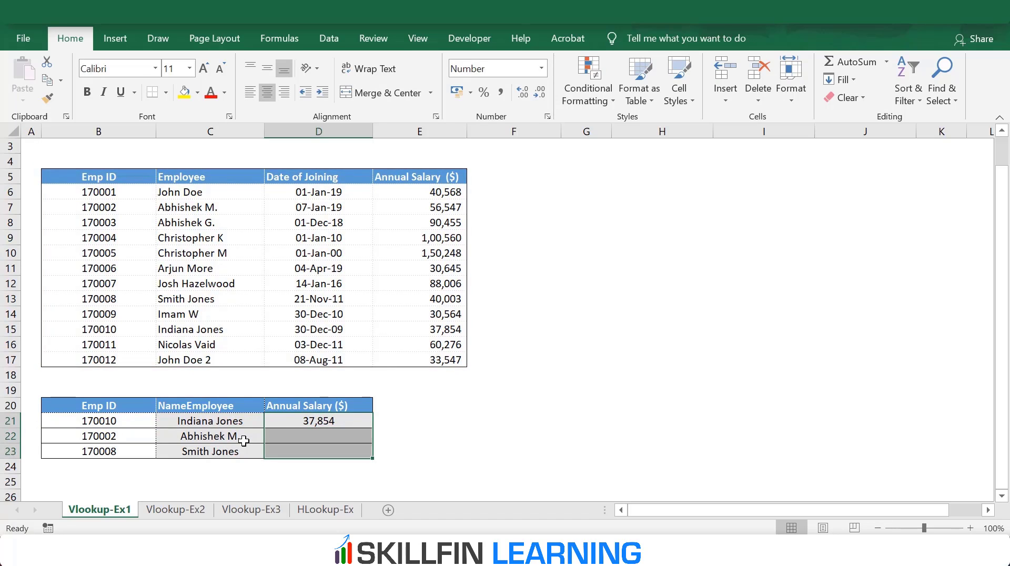
key(F2)
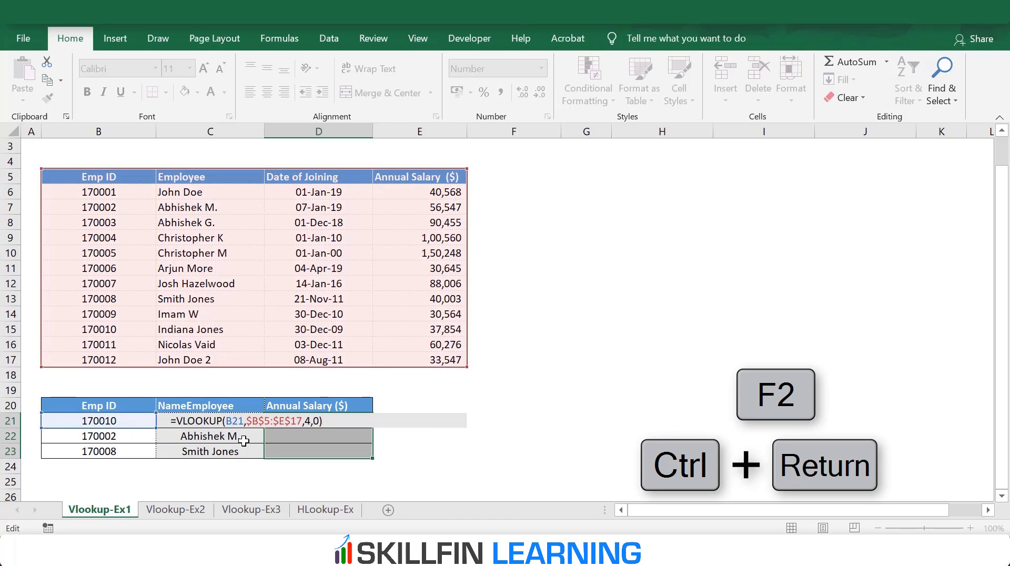
key(ctrl+Return)
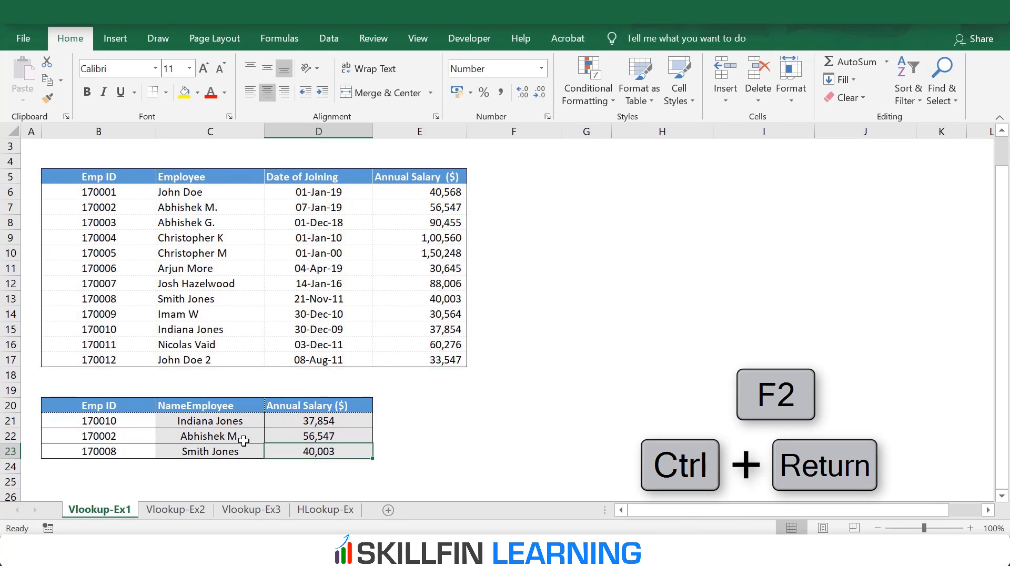
Check the filled annual salaries in D22 and D23 against the matching rows of the source table.
key(shift+Return)
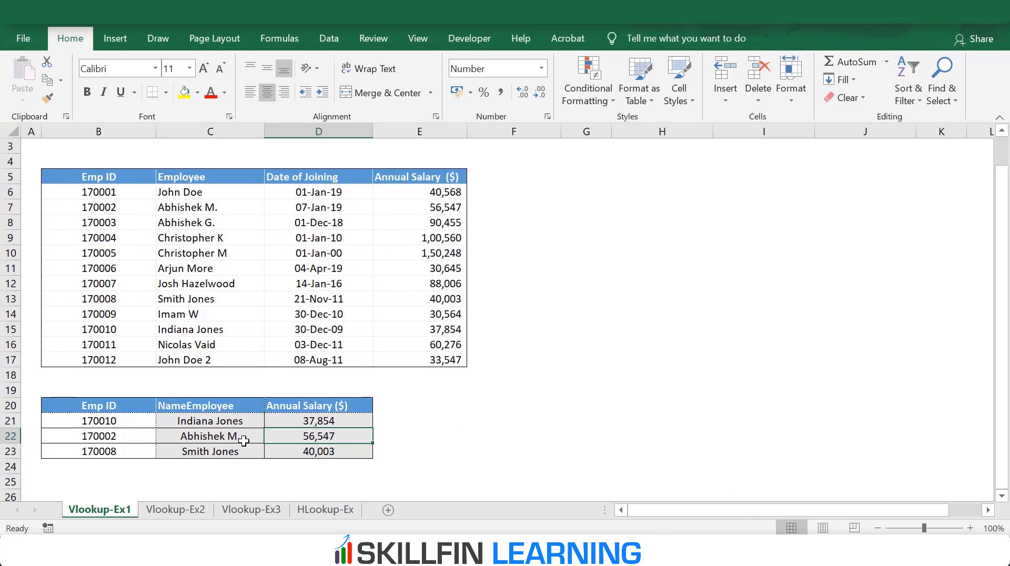
click(243, 440)
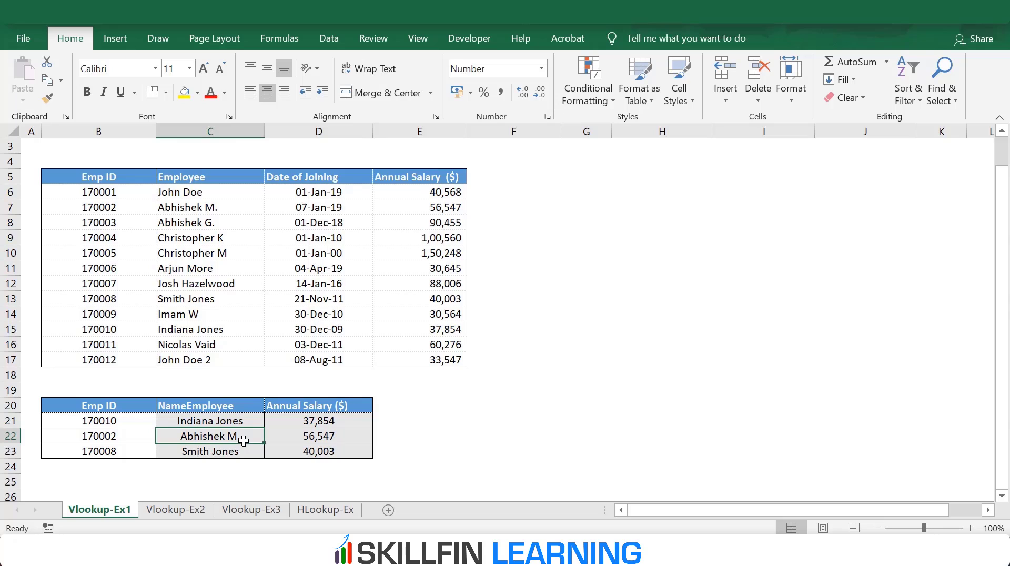
key(Right)
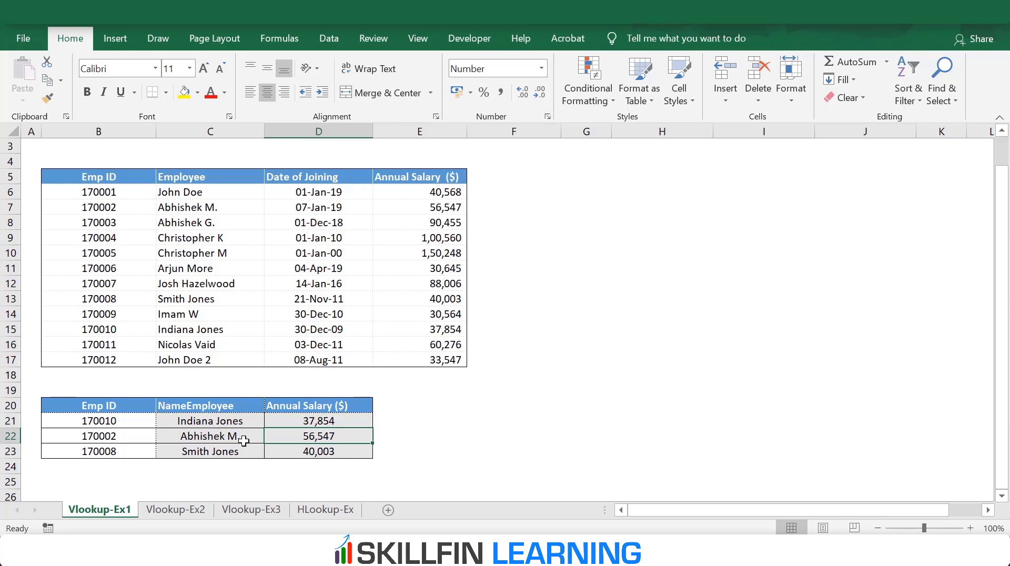
drag(436, 208, 474, 218)
click(294, 451)
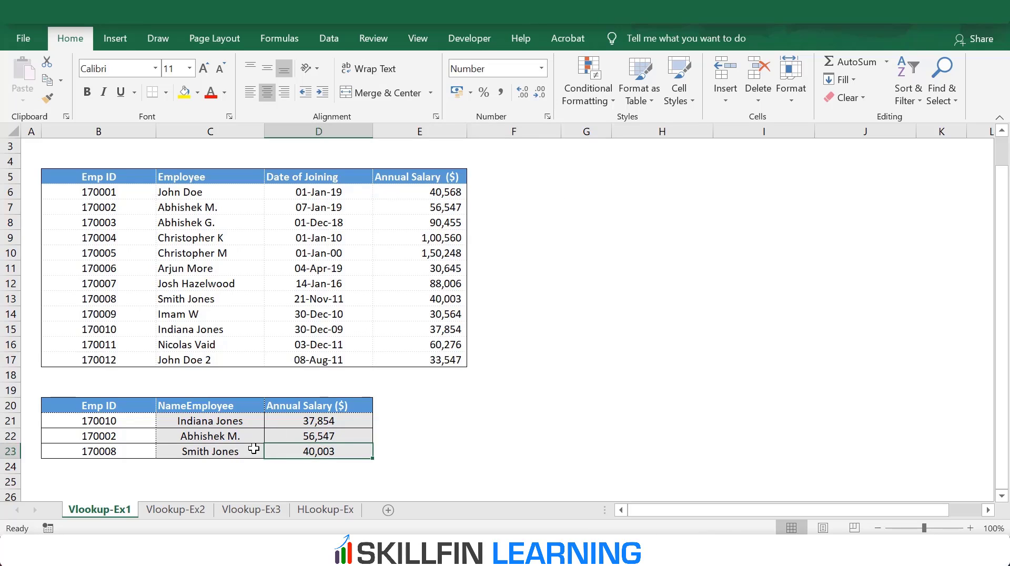
click(438, 299)
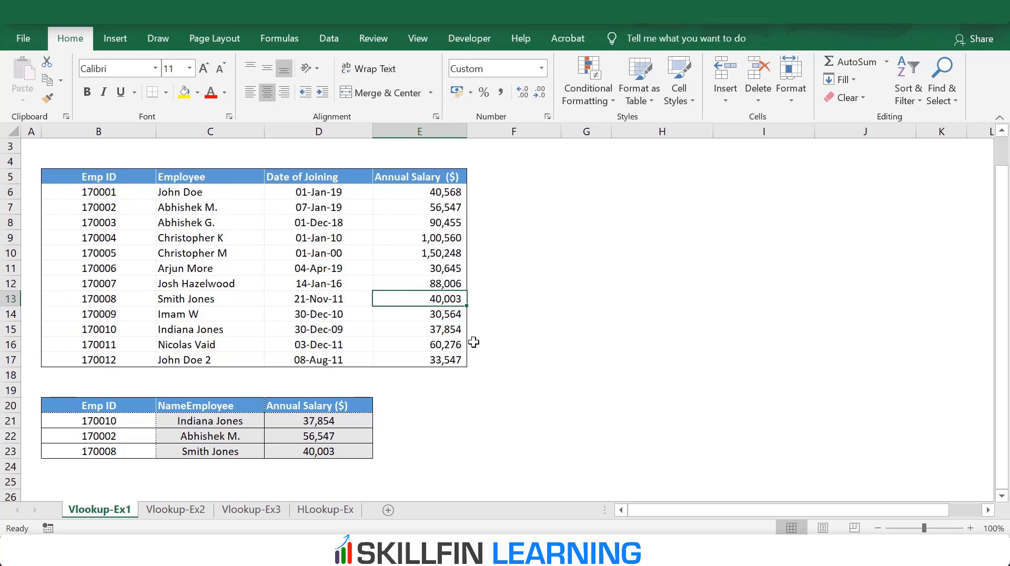
click(586, 304)
scroll(562, 298, up, 1)
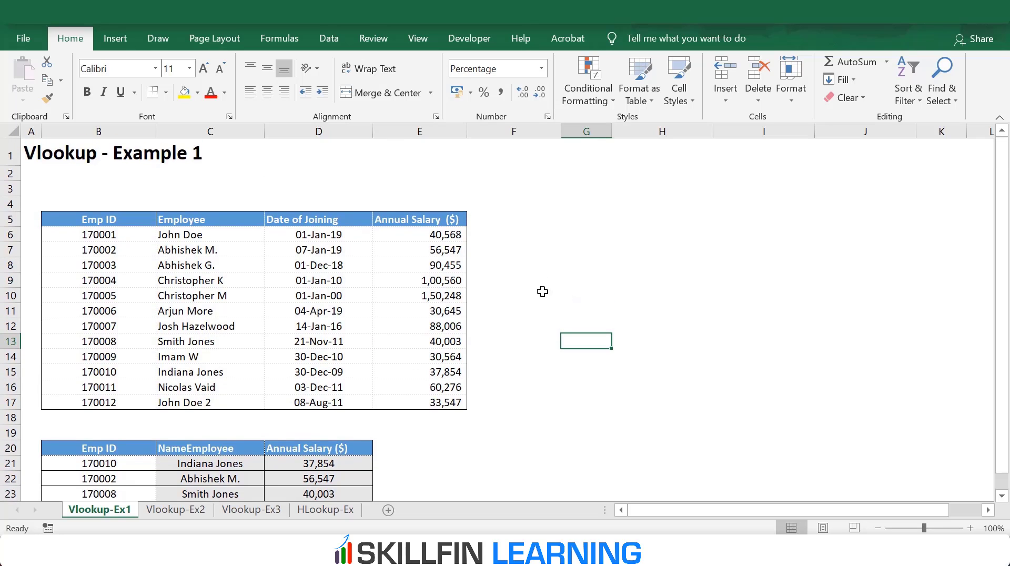
Switch to the Vlookup-Ex2 sheet and review its empty Employee, Date of Joining and Annual Salary columns.
click(183, 513)
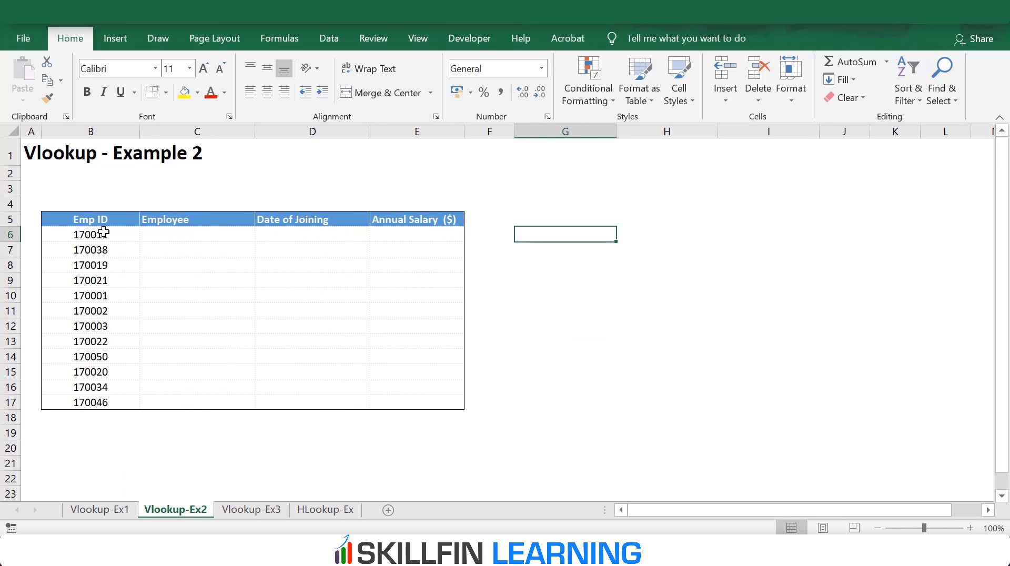
drag(101, 219, 416, 402)
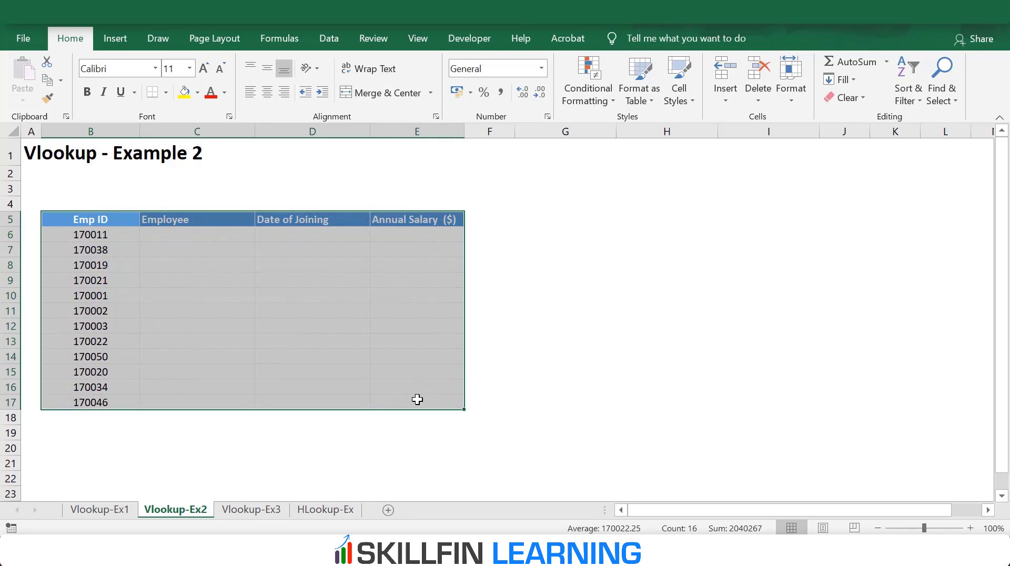
click(492, 309)
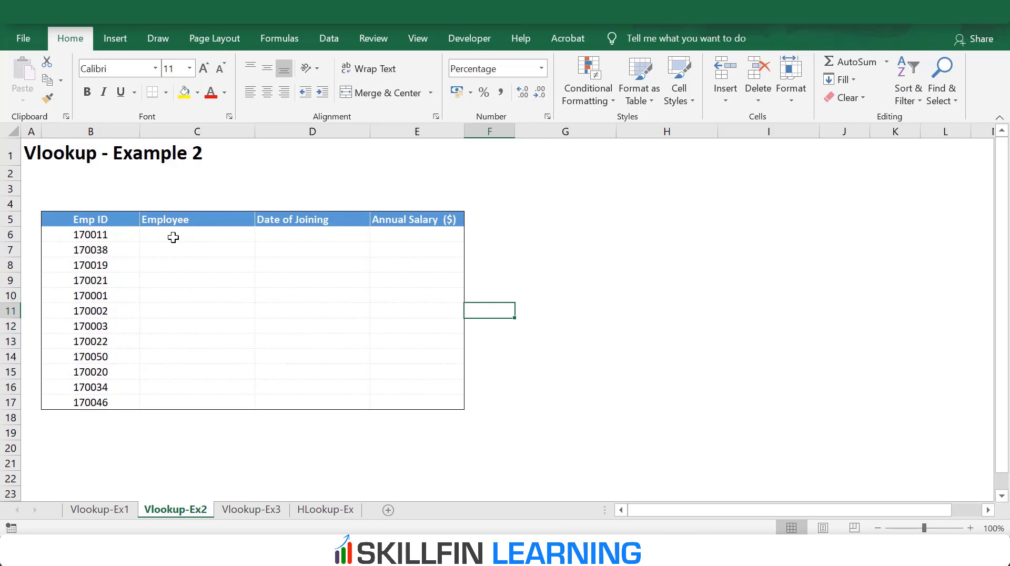
drag(171, 235, 163, 378)
drag(314, 235, 356, 300)
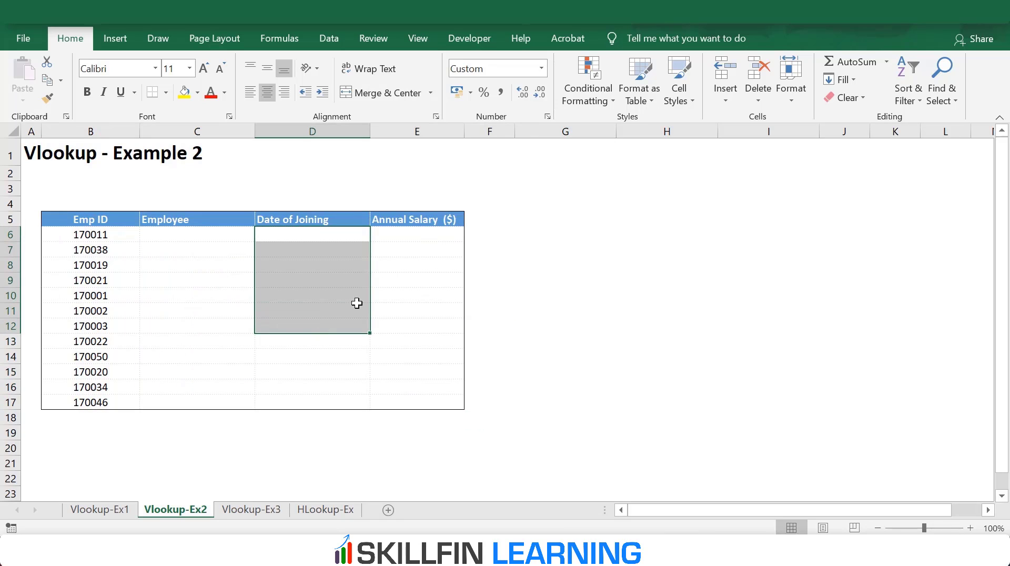
drag(405, 235, 405, 369)
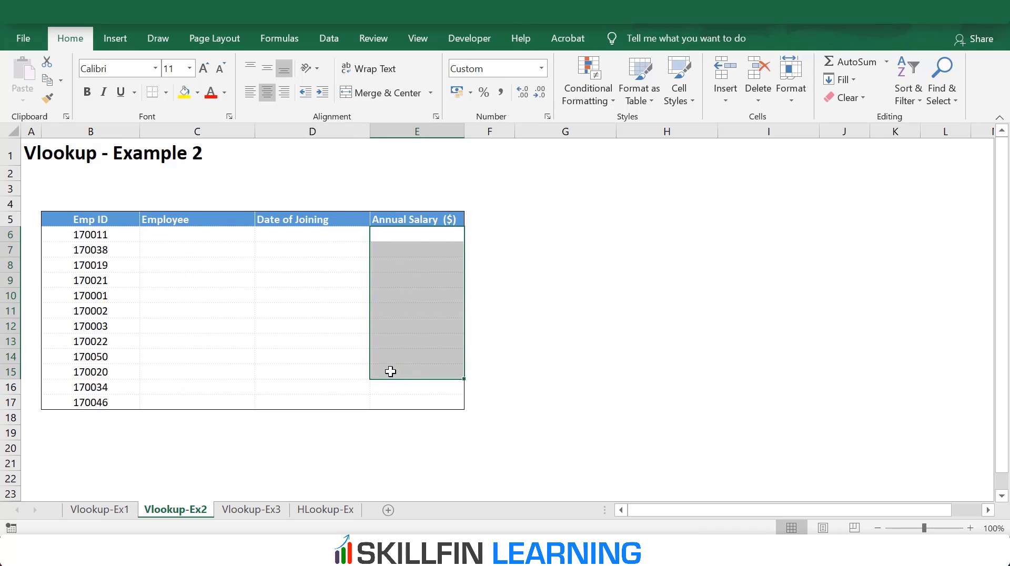
click(339, 273)
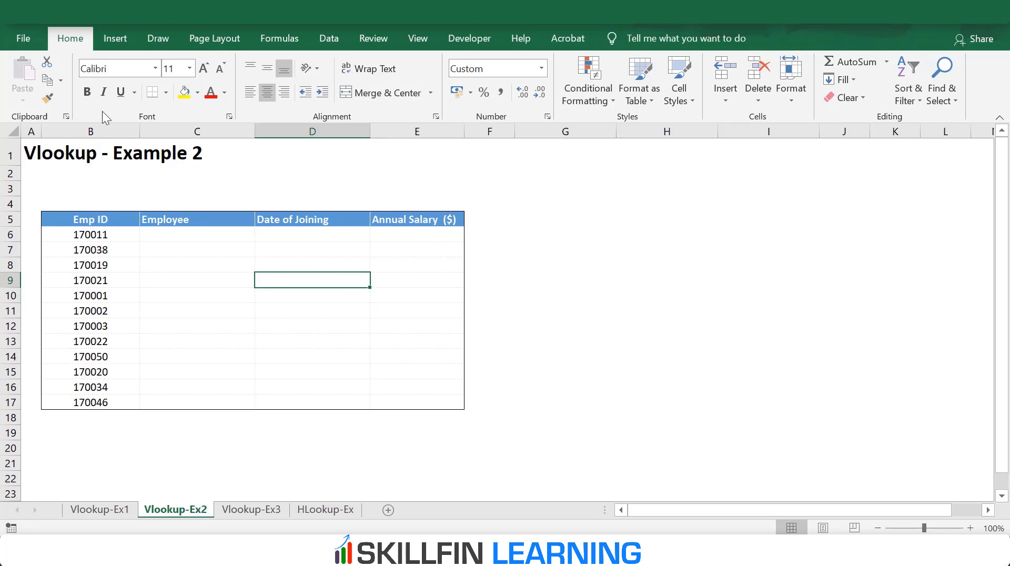
Open the recent workbook "Vlookup_employee data" and look through its Employee Data table down to the last row.
click(17, 34)
click(30, 146)
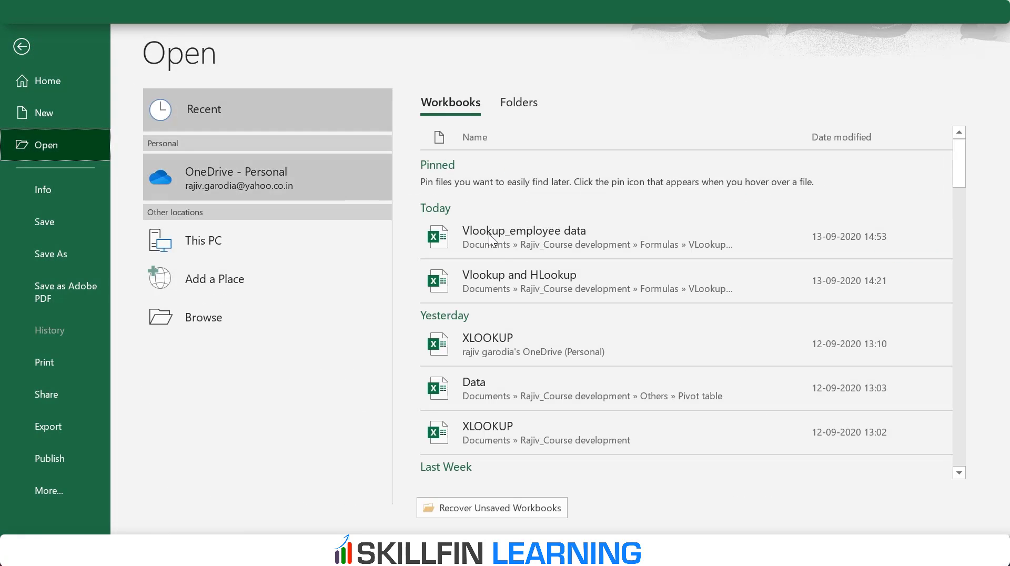
click(525, 248)
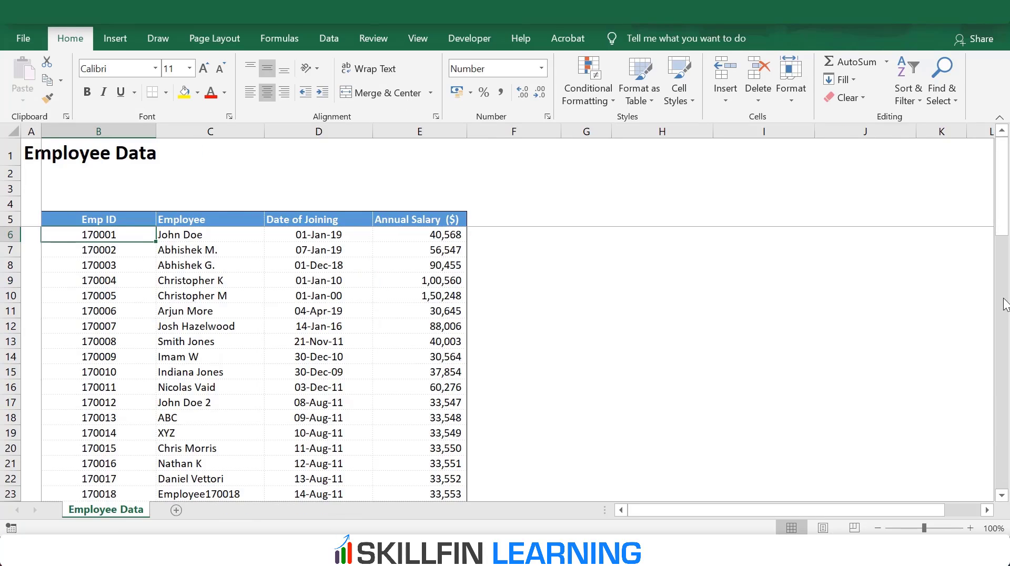
click(1002, 494)
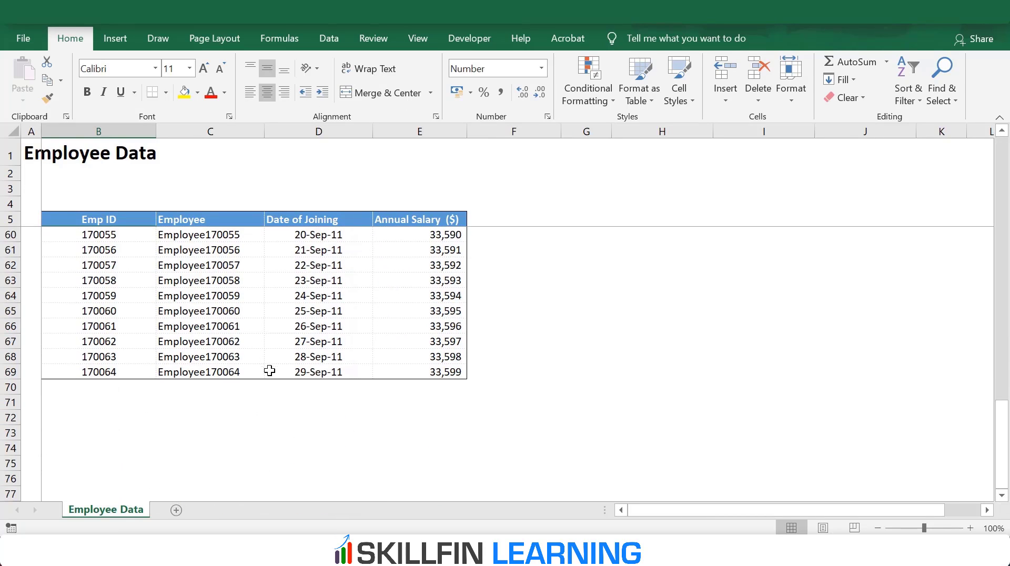
scroll(316, 421, up, 18)
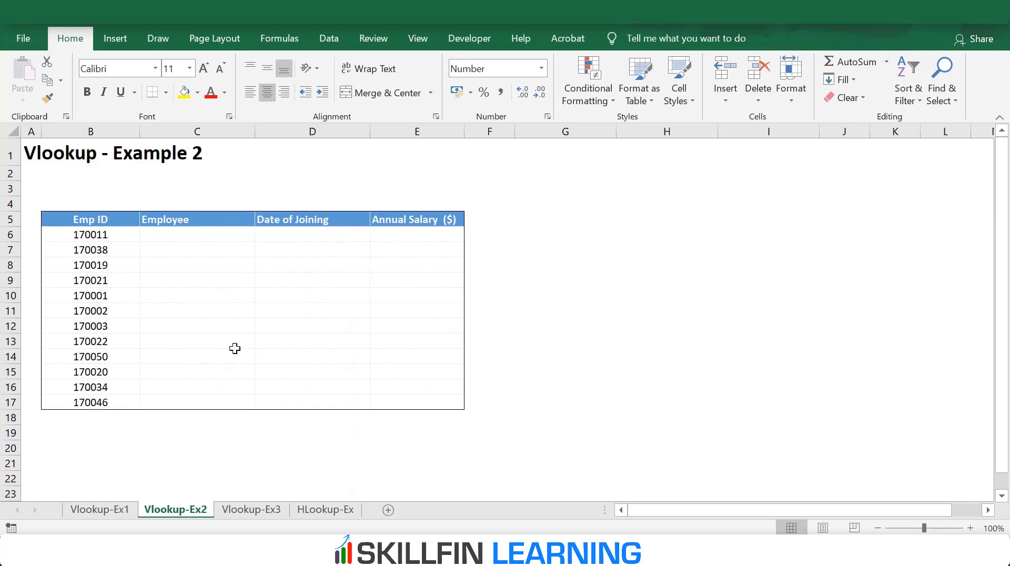
Examine the Emp IDs on Vlookup-Ex2 and compare the first one with its name, joining date and salary in the employee data workbook.
click(313, 280)
drag(117, 235, 96, 407)
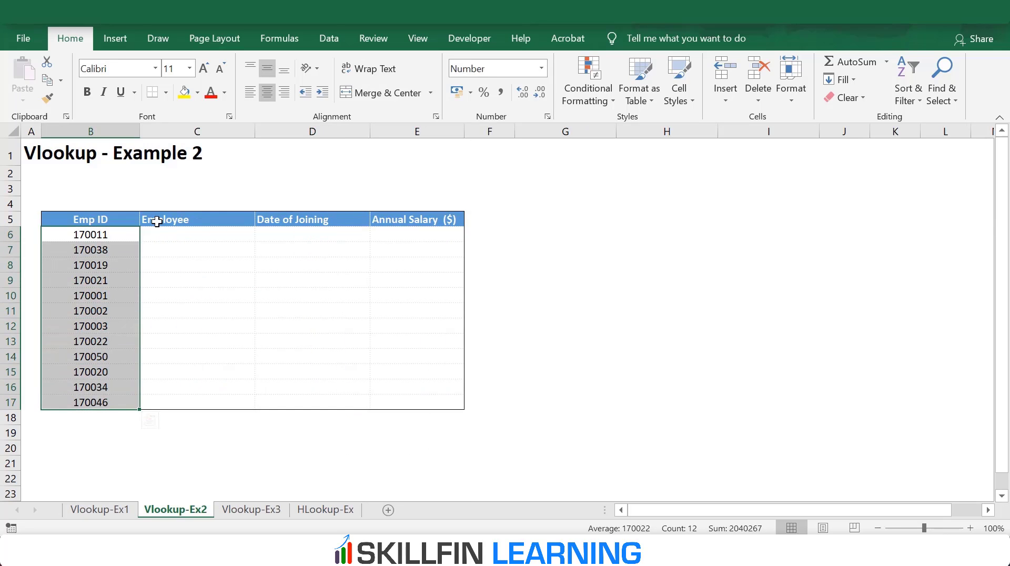
click(221, 236)
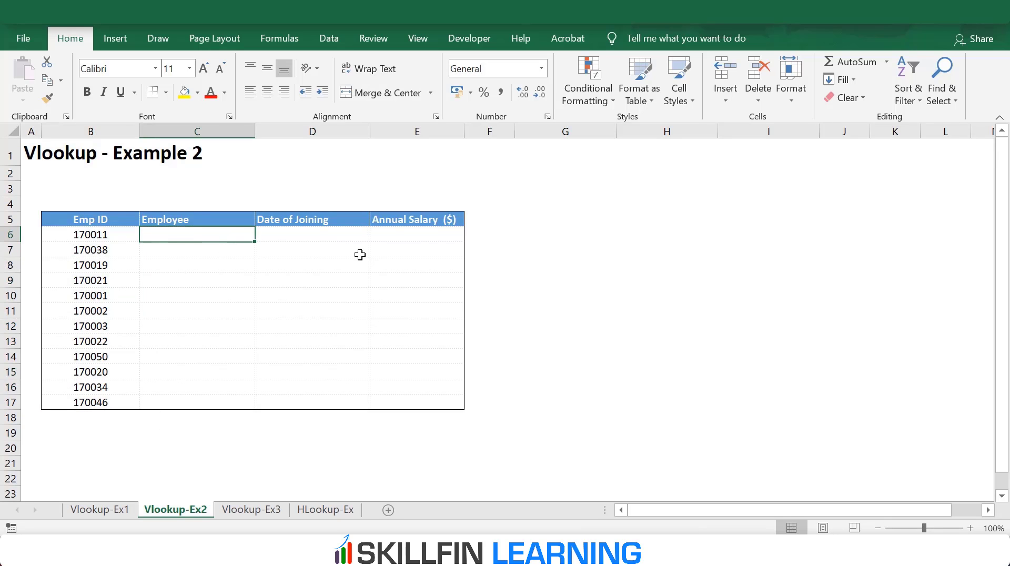
key(ctrl+Tab)
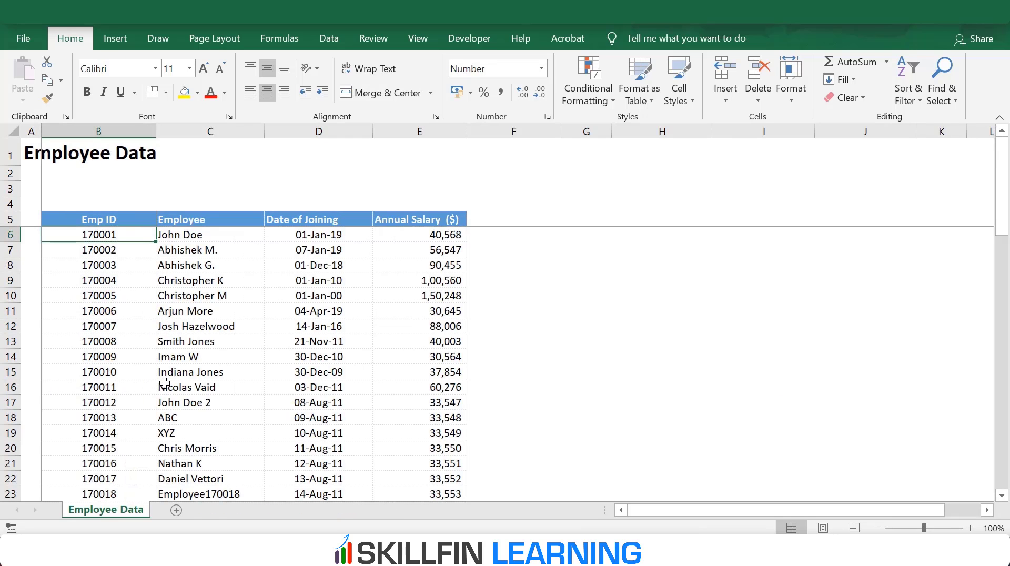
click(142, 387)
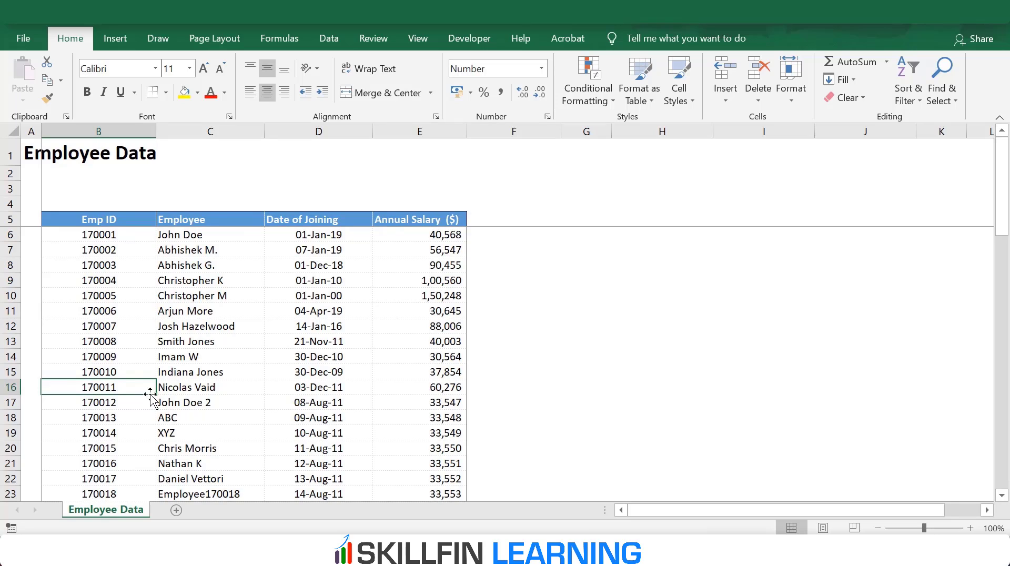
click(198, 389)
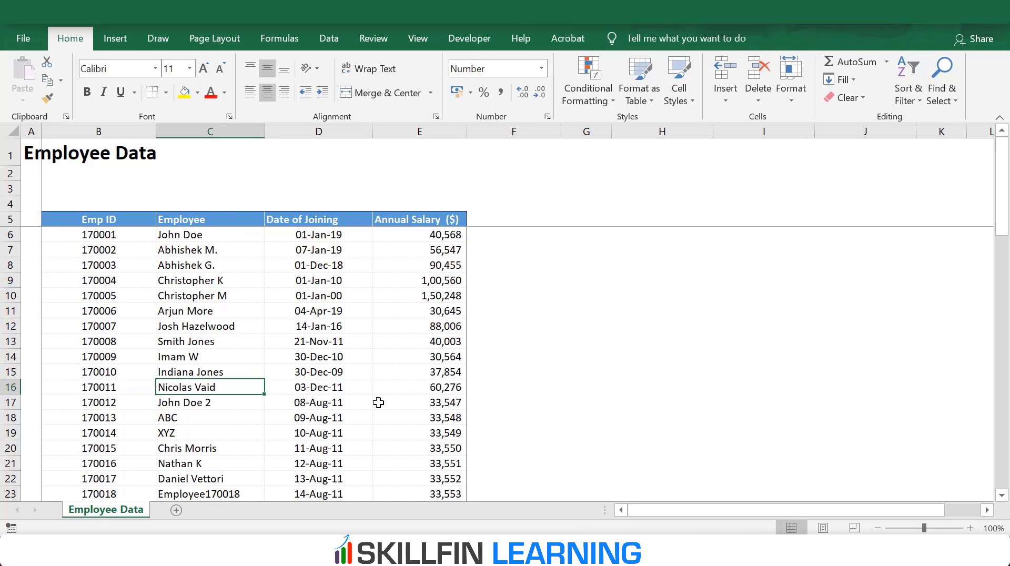
shift+click(394, 388)
key(ctrl+Tab)
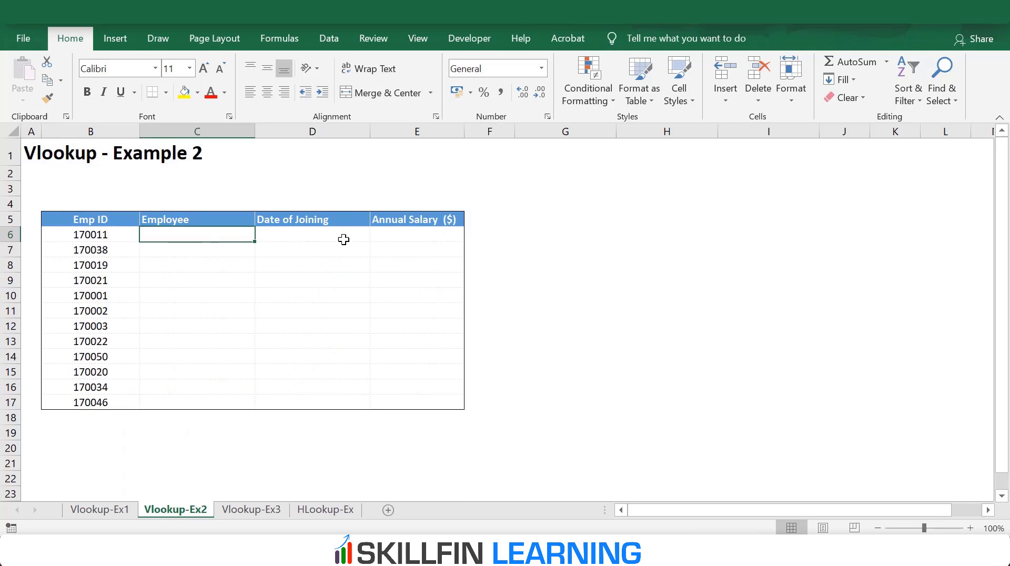
key(ctrl+Tab)
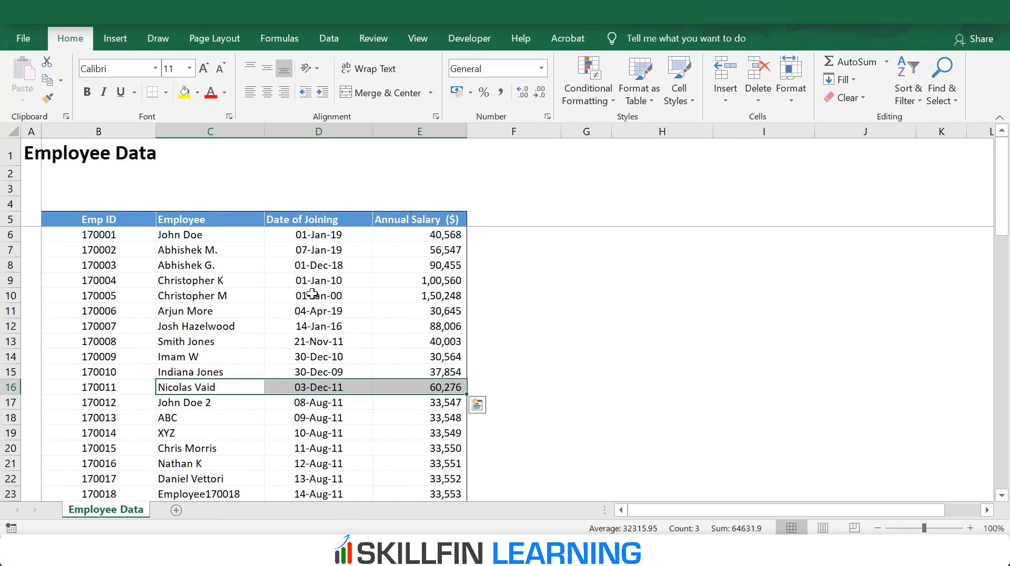
key(ctrl+Tab)
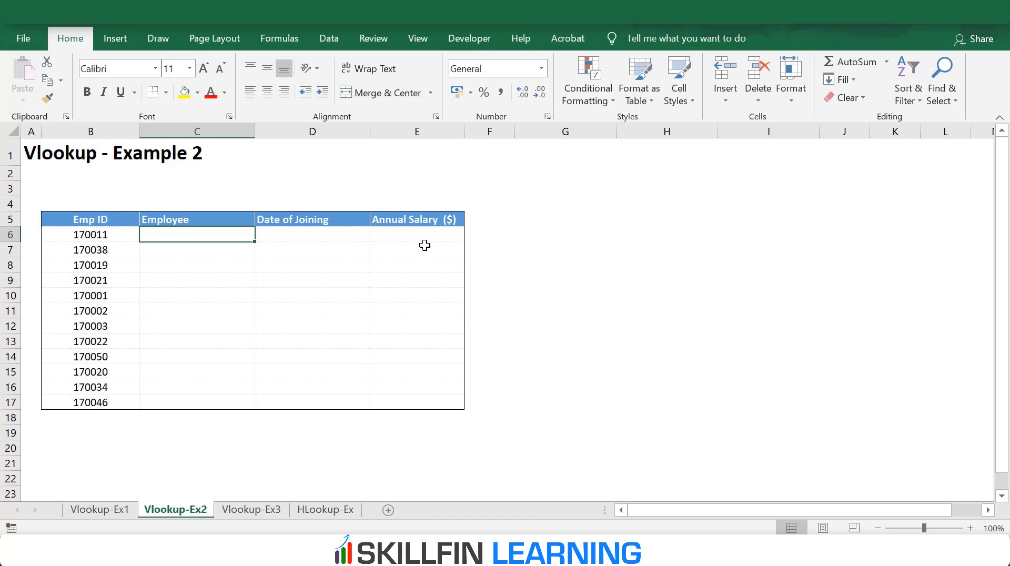
In C6, enter a VLOOKUP of B6 in $B$5:$E$69 of the employee data workbook, with column index 2 and exact match 0.
text(=vloo)
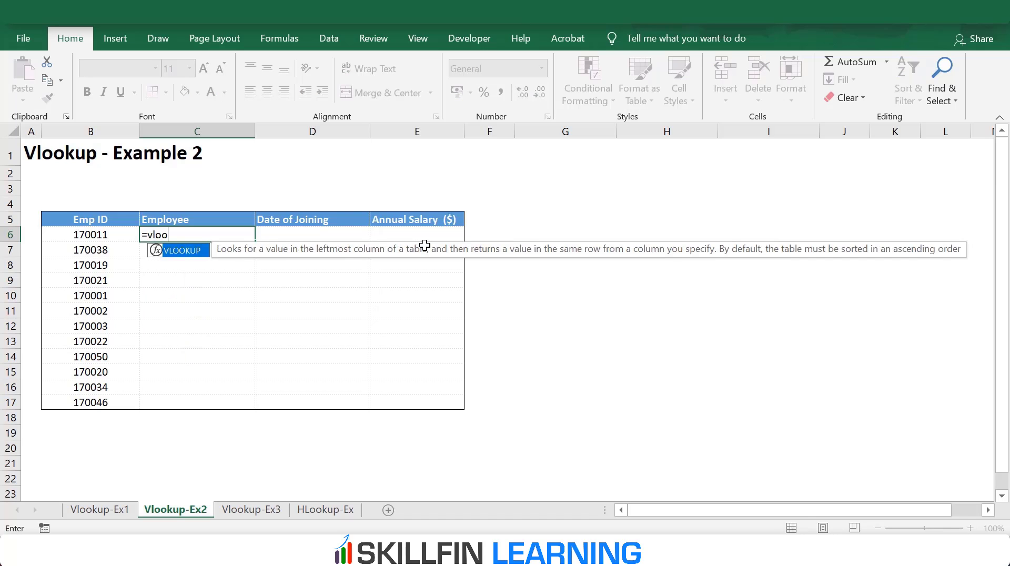
text(kup()
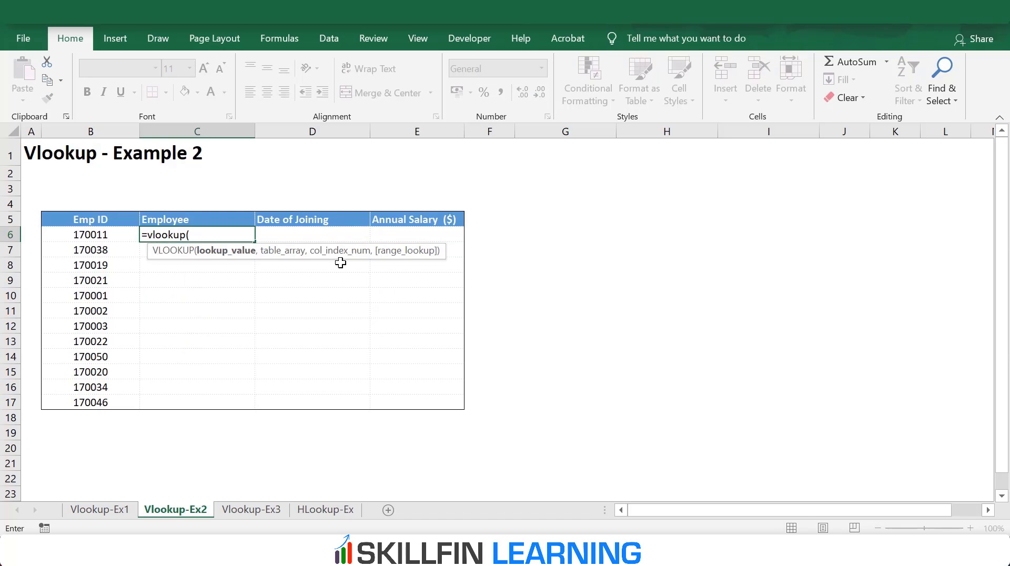
click(113, 237)
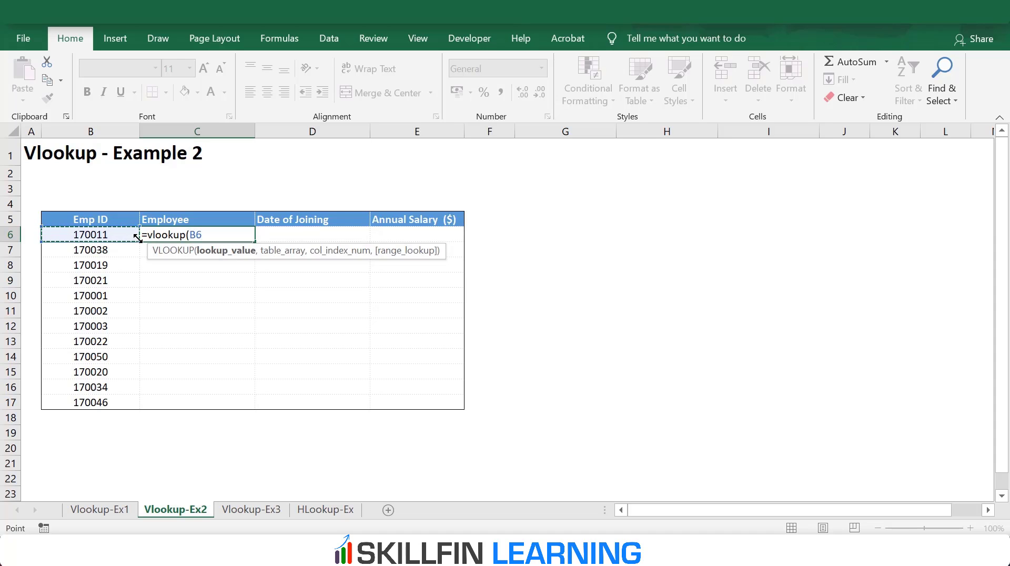
text(,)
key(ctrl+Tab)
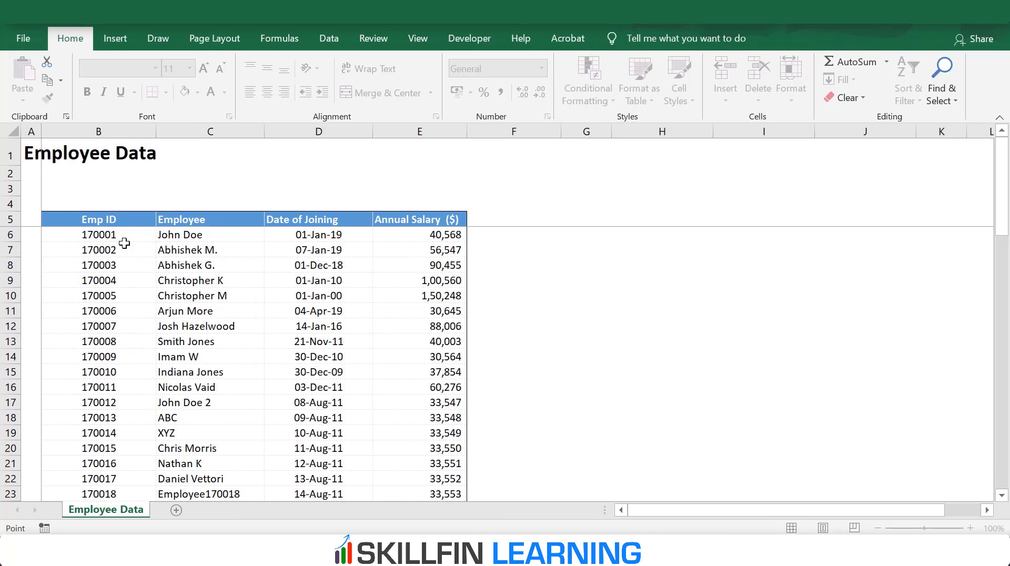
key(ctrl+shift+Down)
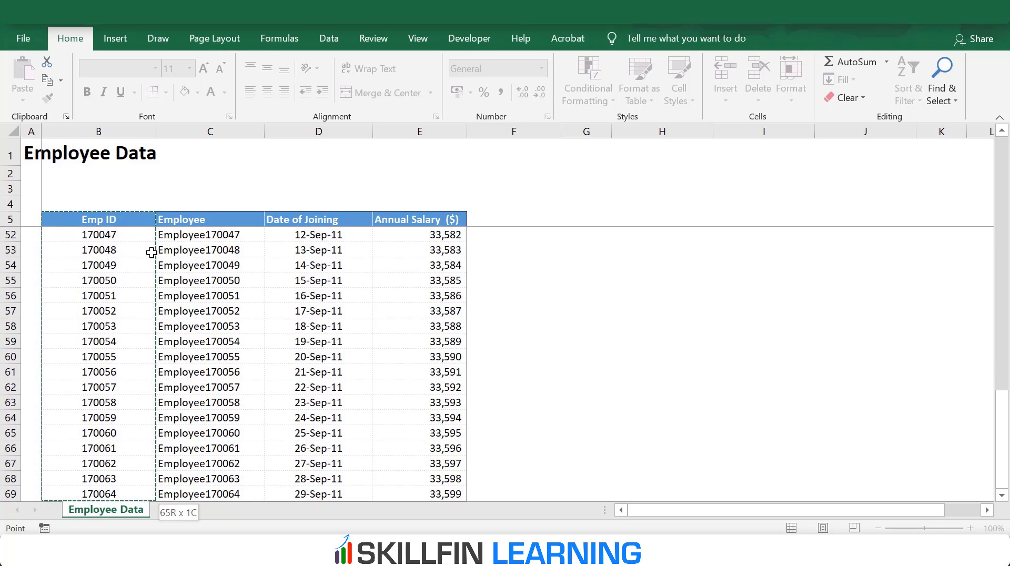
key(ctrl+shift+Right)
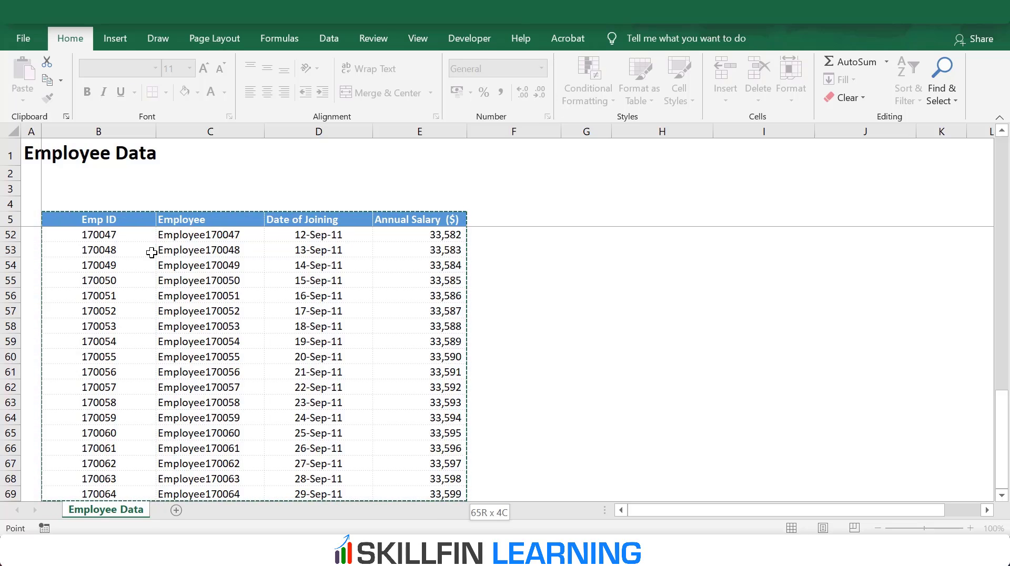
text(,)
key(ctrl+Tab)
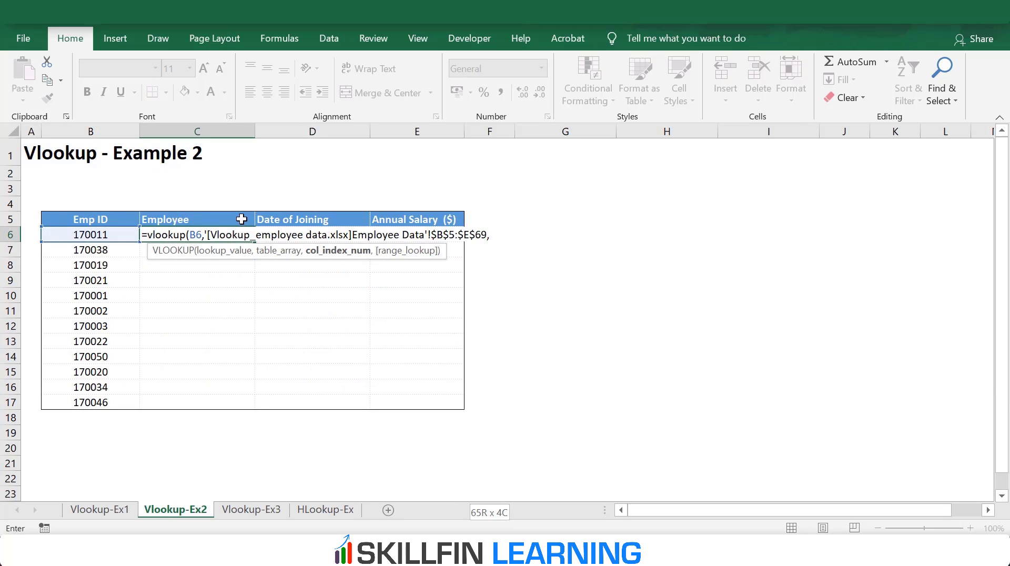
text(2,)
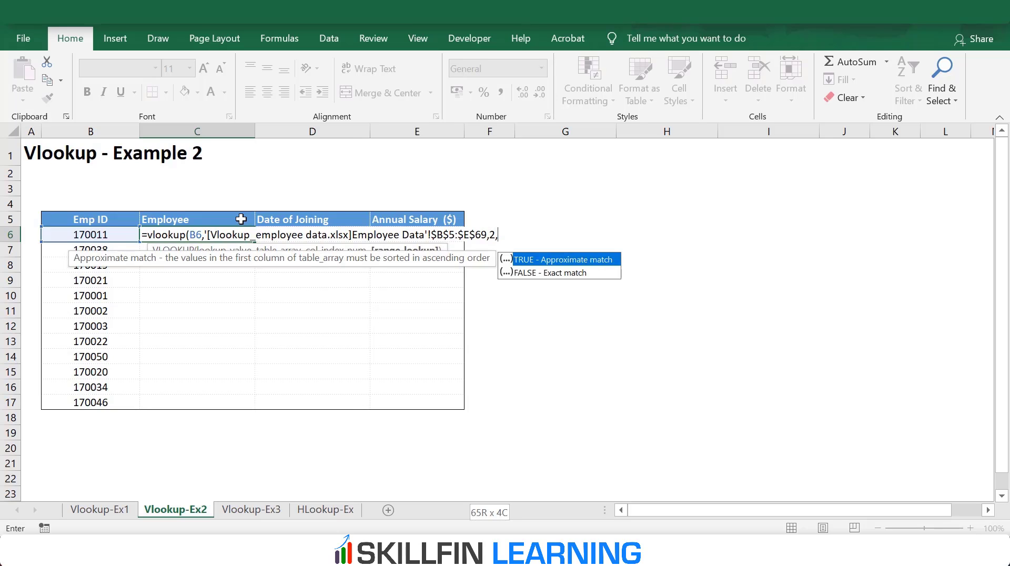
text(0))
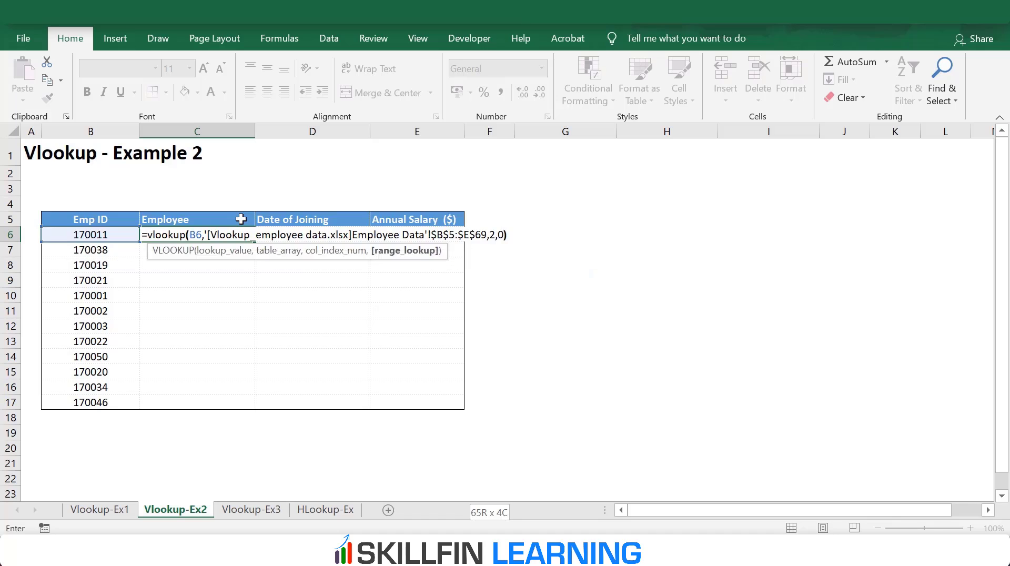
key(Return)
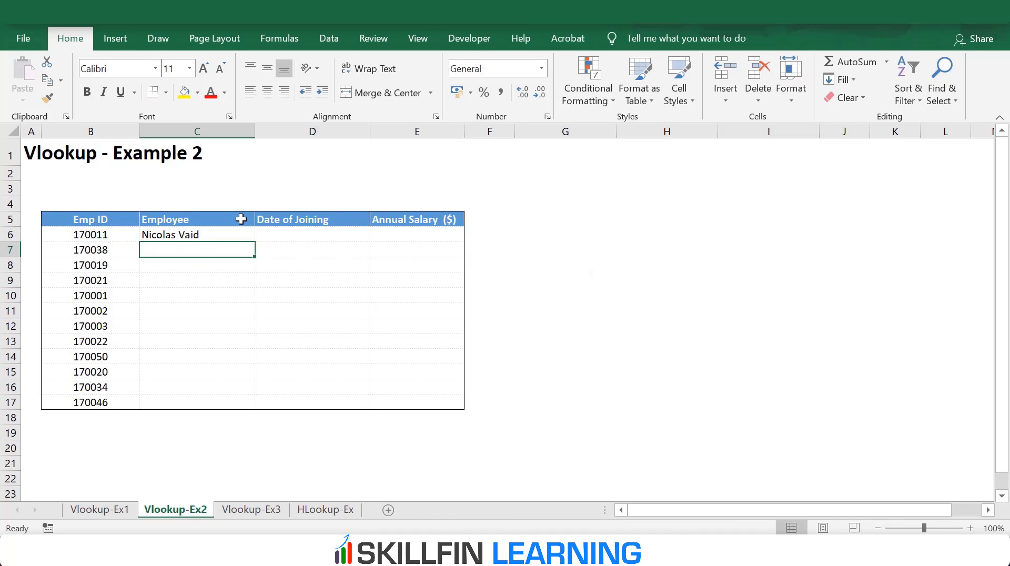
Lock only the column of the lookup value in the C6 formula so that it reads $B6.
key(Up)
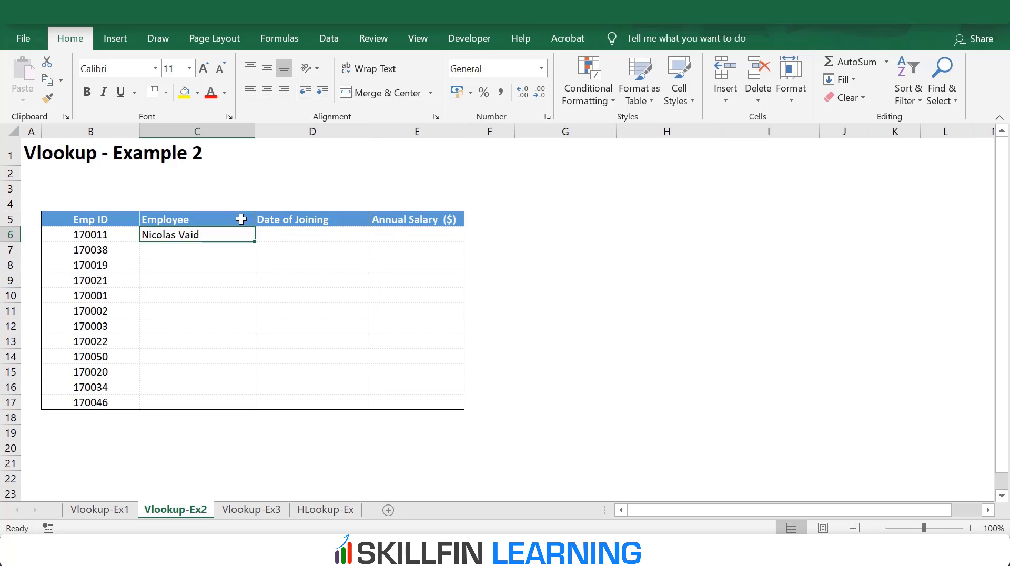
key(F2)
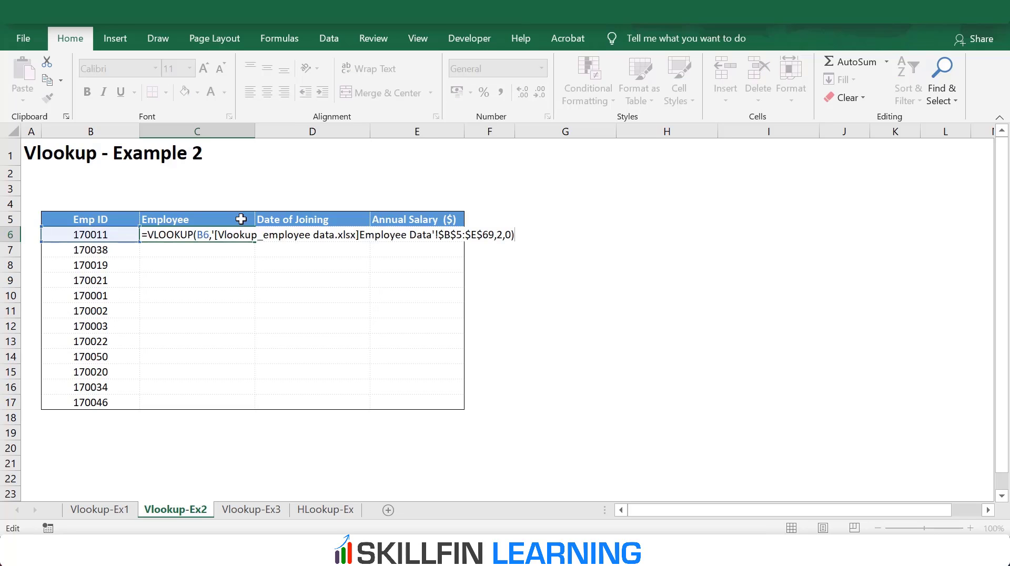
key(Left)
key(Left)
key(Left)
key(Left)
key(Left)
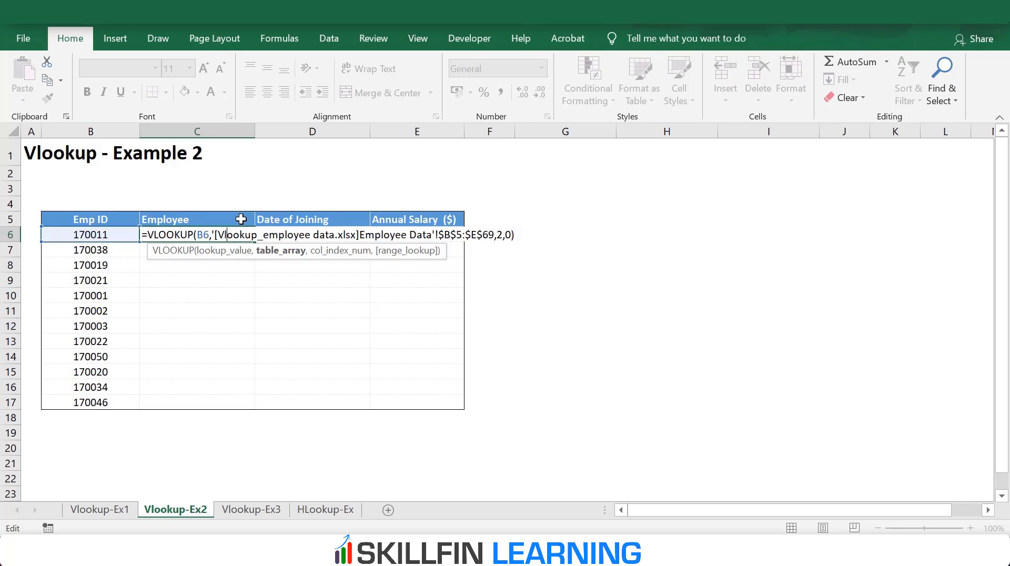
key(Left)
key(Left)
key(Left)
key(Left)
key(Left)
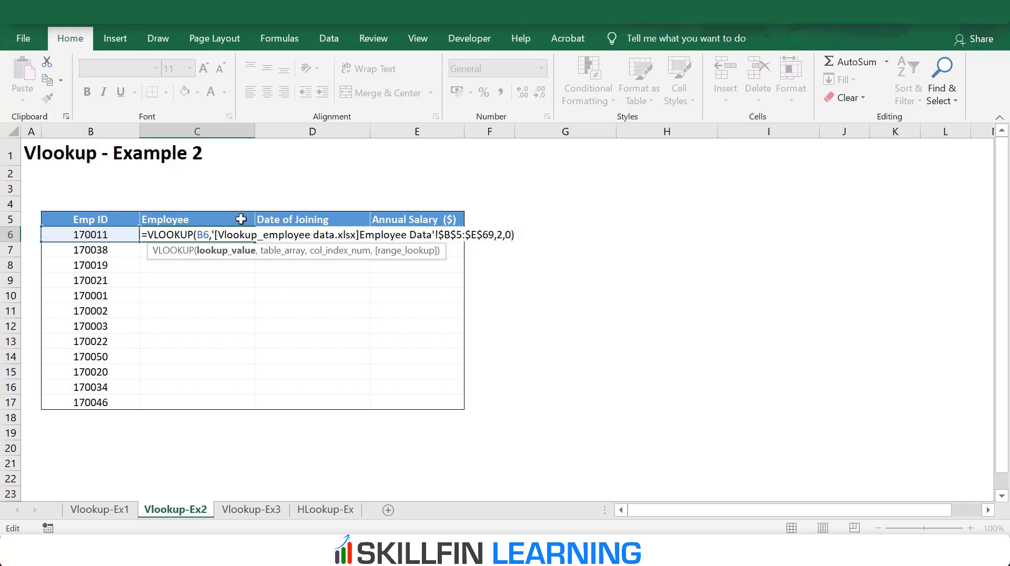
key(F4)
key(F4)
key(F4)
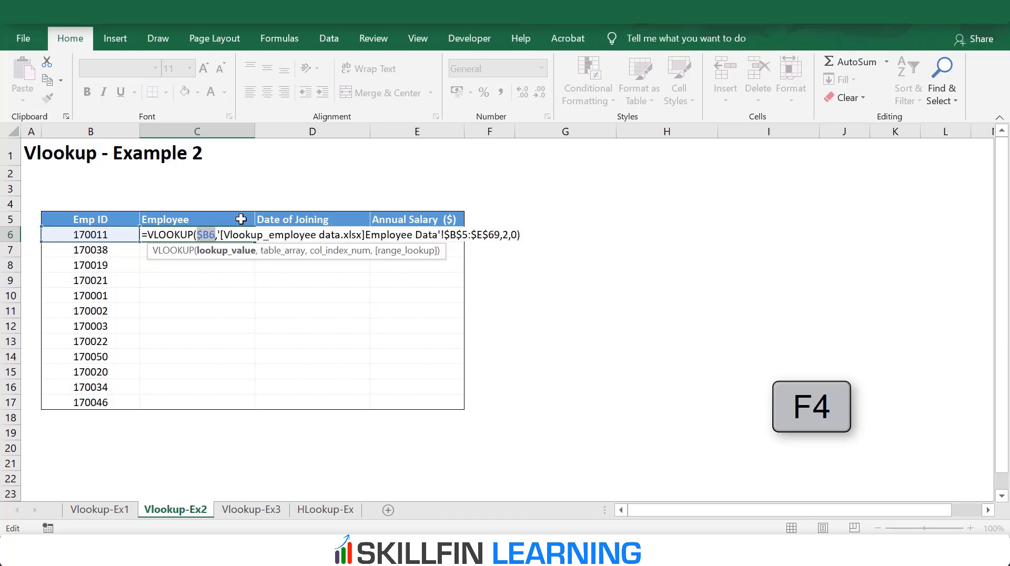
key(Return)
key(Up)
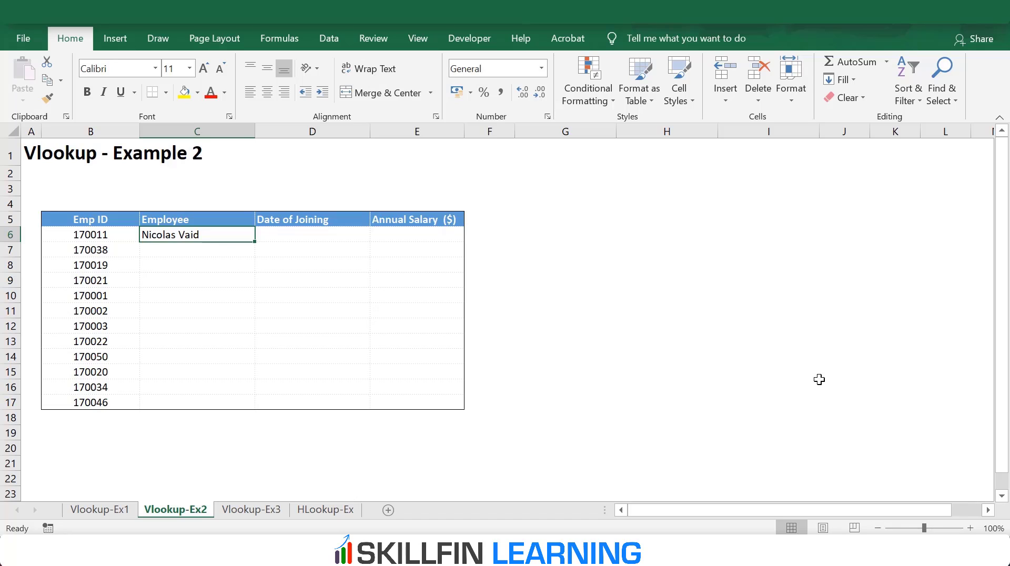
key(Right)
key(Right)
key(Left)
key(Left)
key(Right)
key(Right)
key(Left)
key(Left)
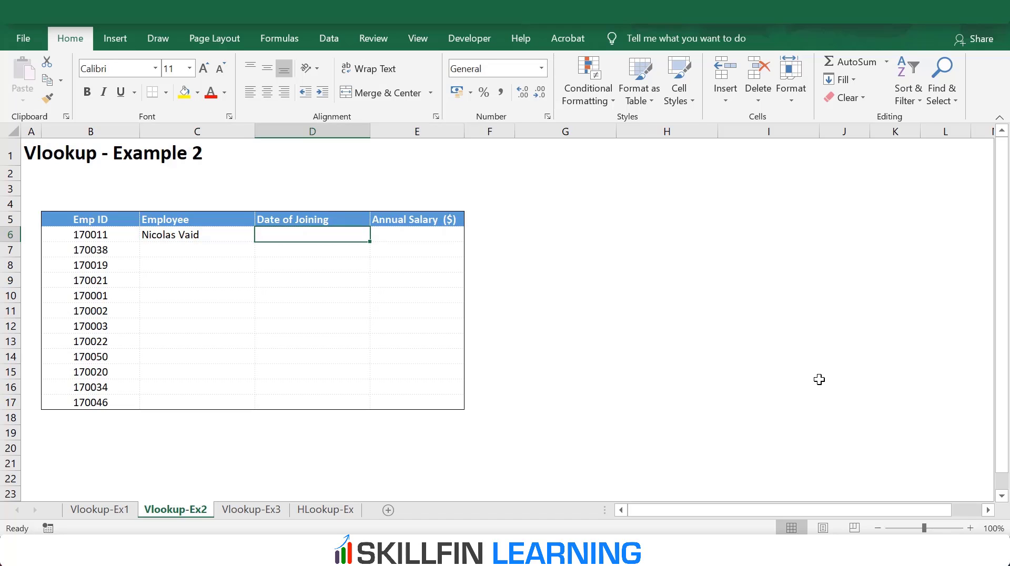
key(Right)
key(Right)
key(Left)
key(Left)
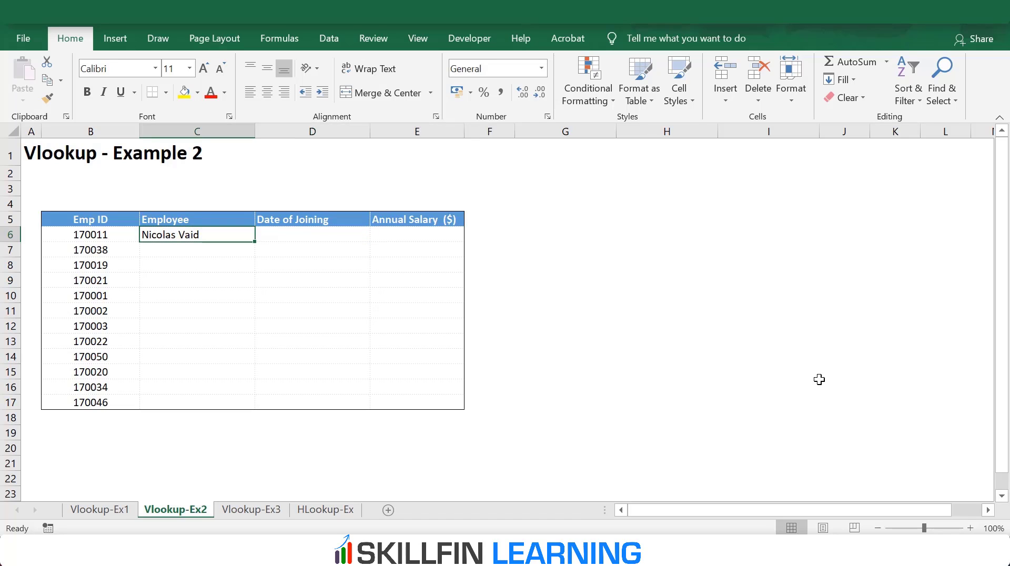
Copy the C6 lookup into D6 with its column index changed to 3, and format D6 as a date.
key(ctrl+c)
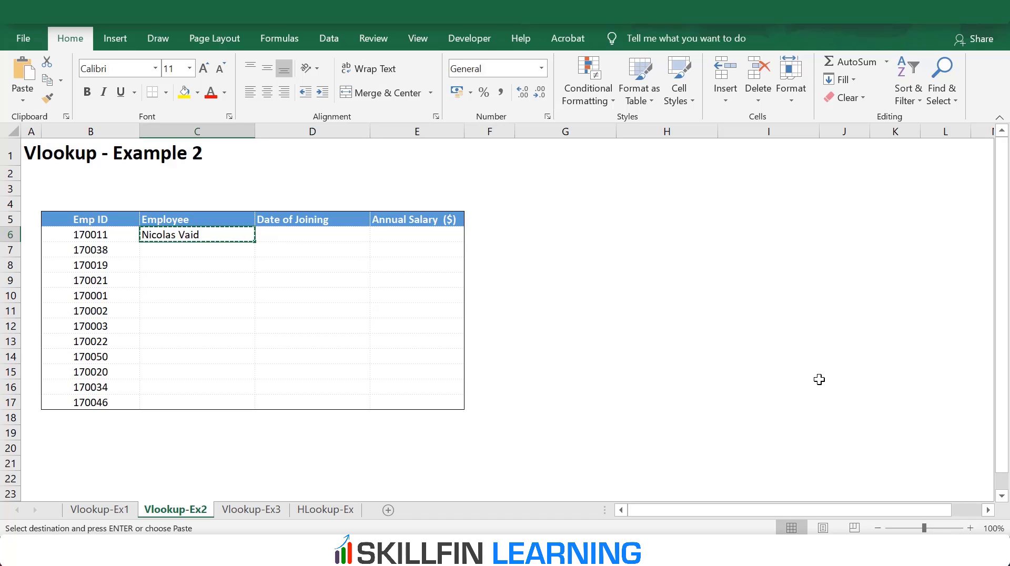
key(Right)
key(ctrl+v)
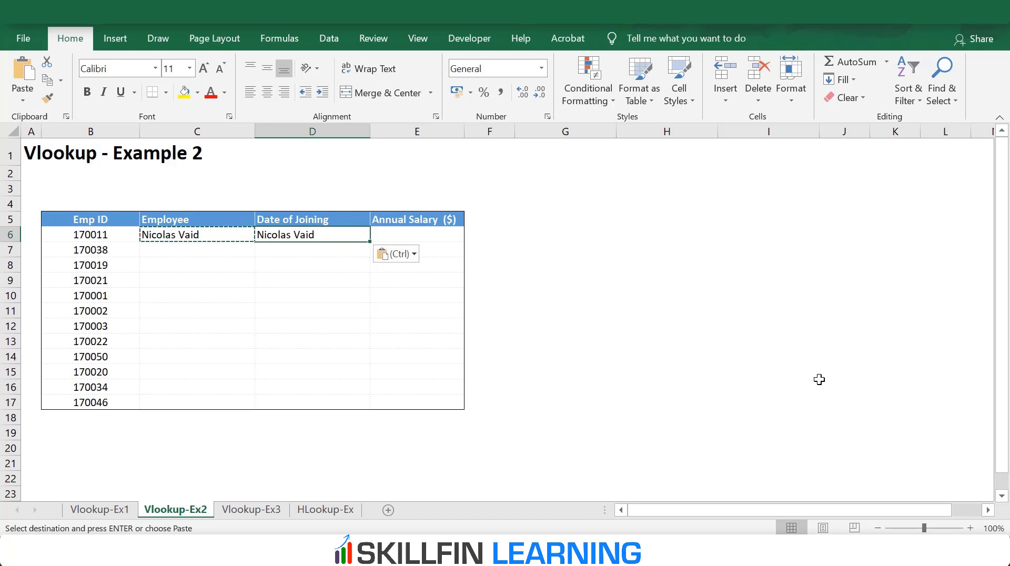
key(Escape)
key(F2)
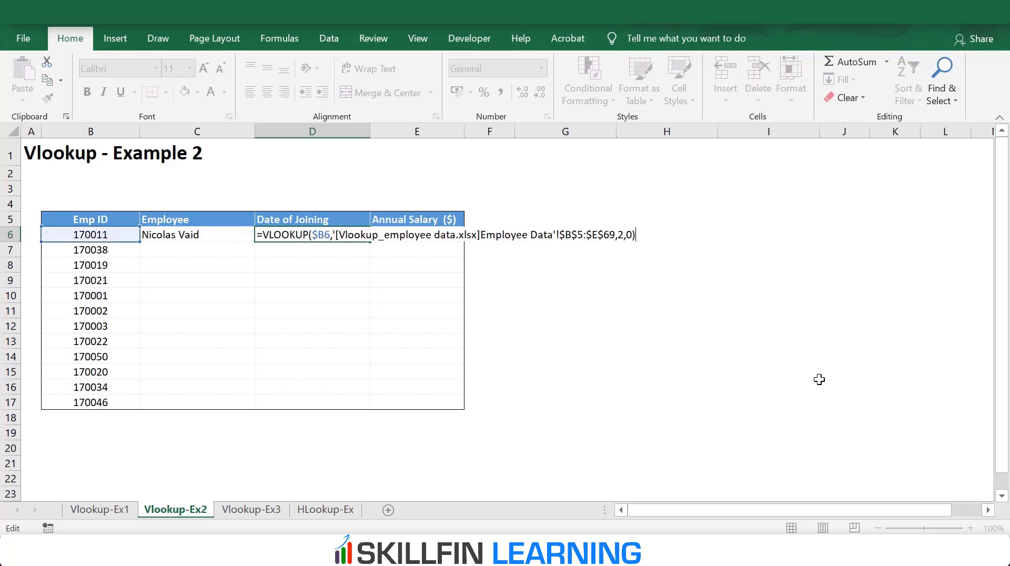
key(Left)
key(Left)
key(Left)
key(shift+Right)
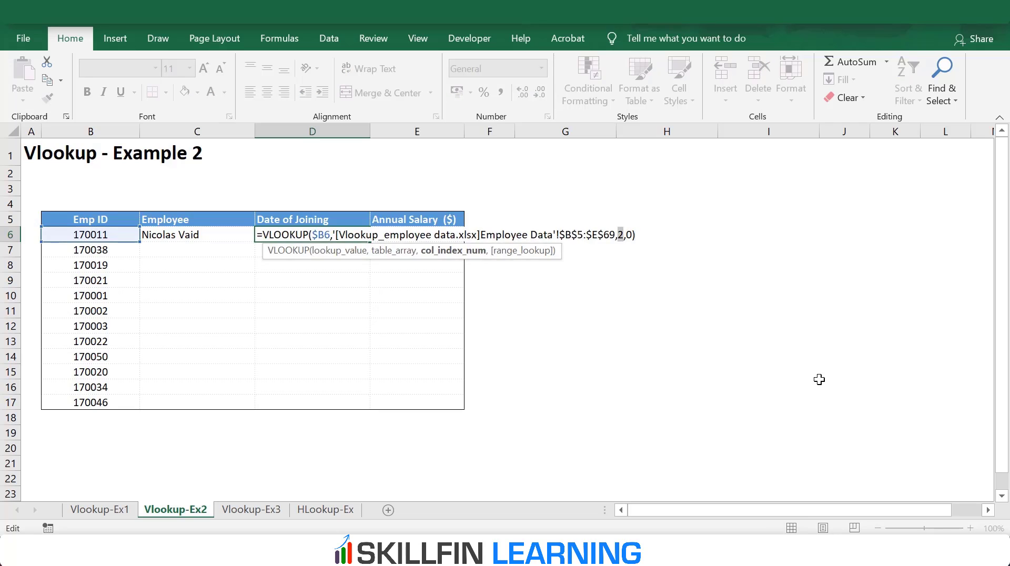
text(3)
key(Return)
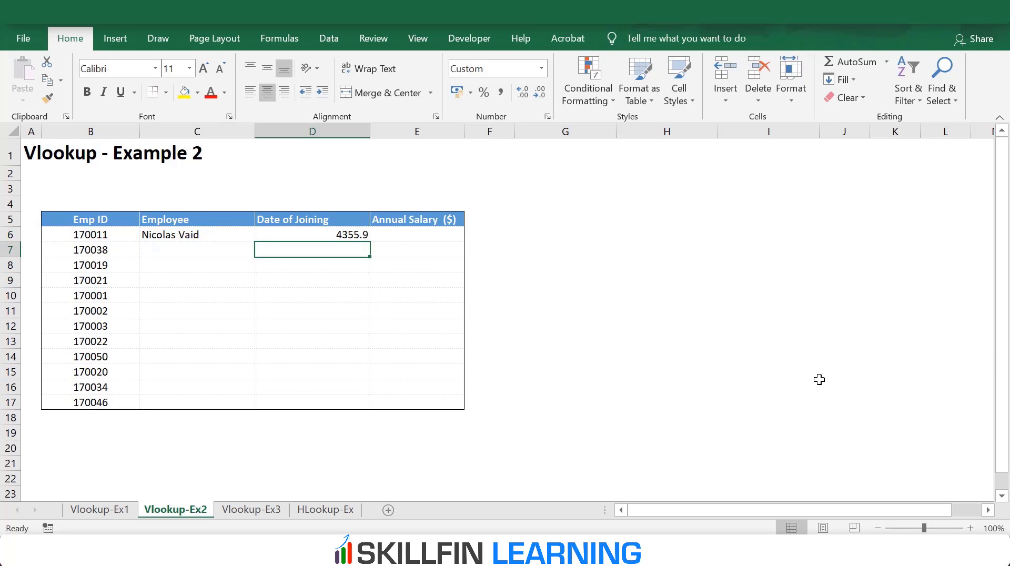
key(Up)
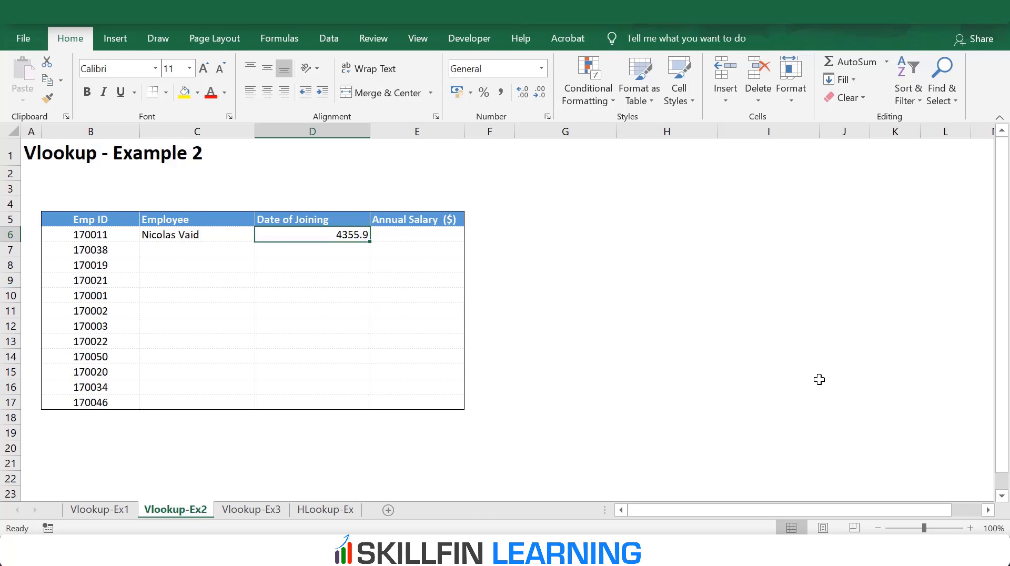
key(ctrl+shift+numbersign)
Copy the C6 lookup into E6 and change its column index to 4 to return the annual salary.
key(Left)
key(ctrl+c)
key(Right)
key(Right)
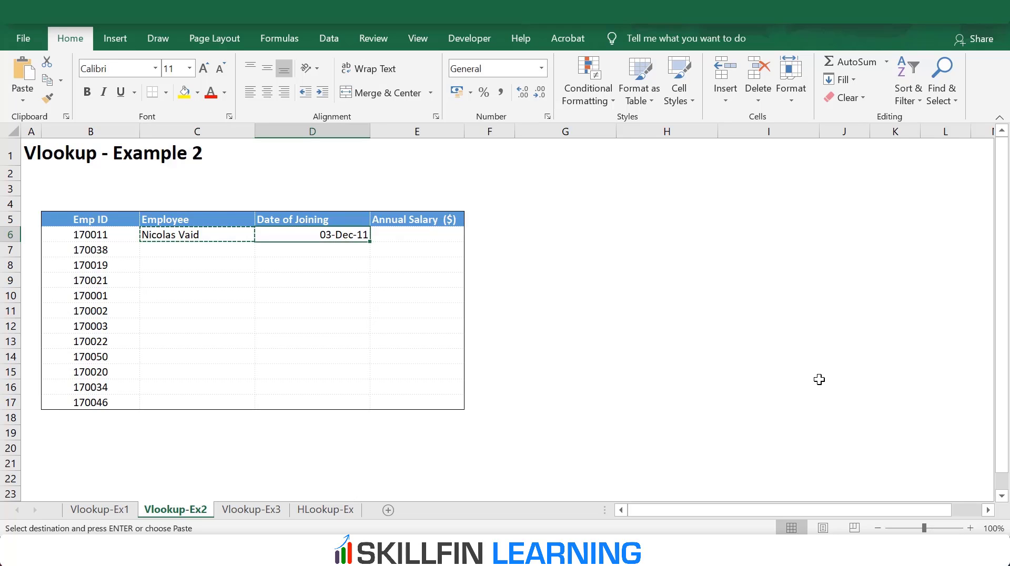
key(ctrl+v)
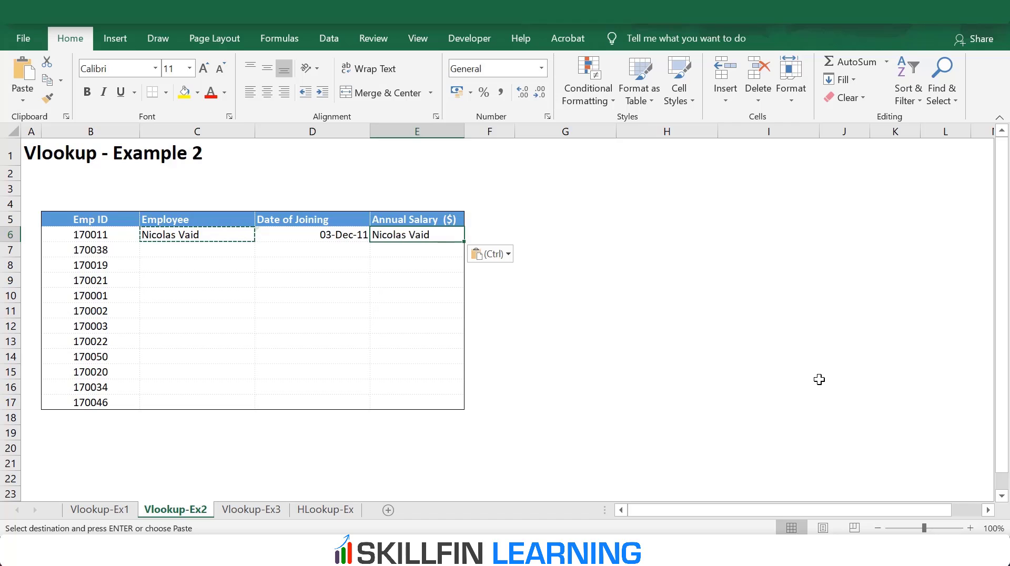
key(Escape)
key(F2)
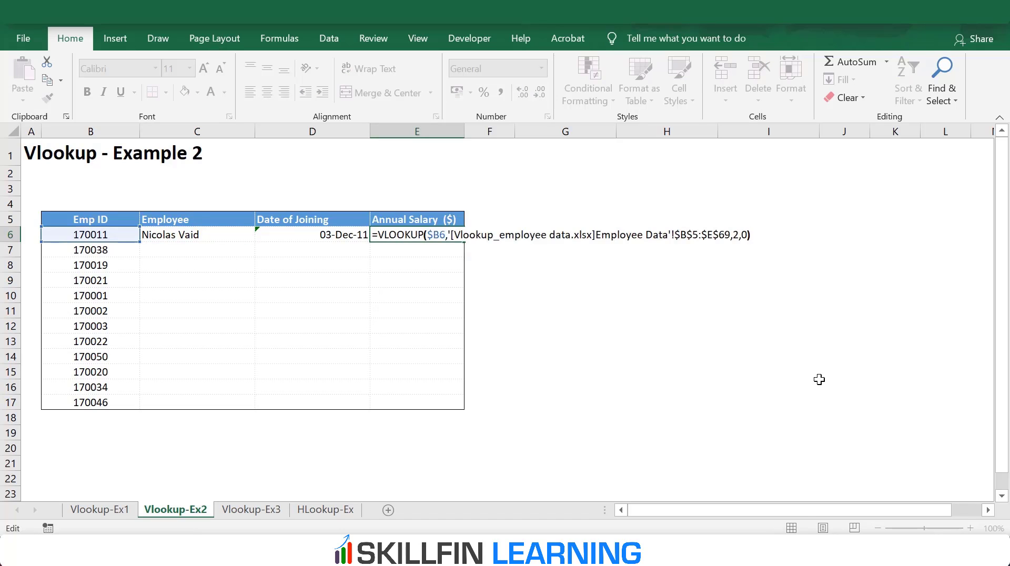
key(Left)
key(Left)
key(Left)
key(shift+Left)
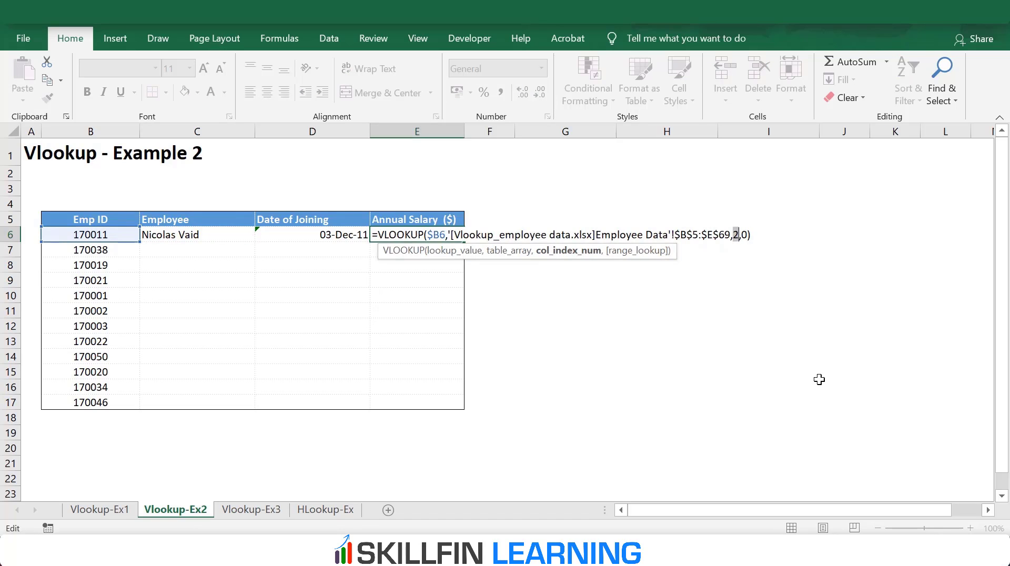
text(4)
key(Return)
key(Up)
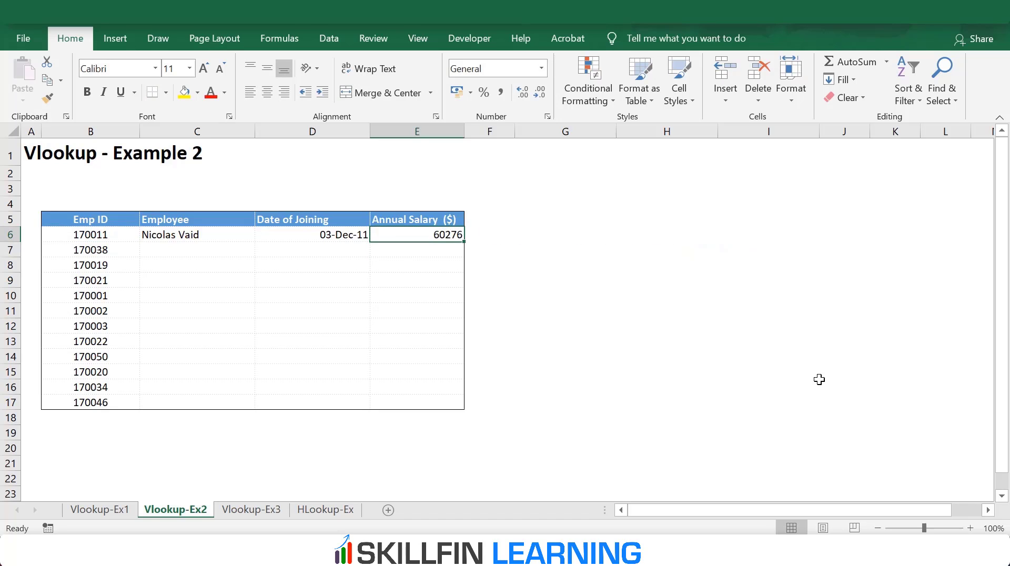
Fill the Employee lookup formula from C6 down through C17, for all listed Emp IDs.
key(Left)
key(Left)
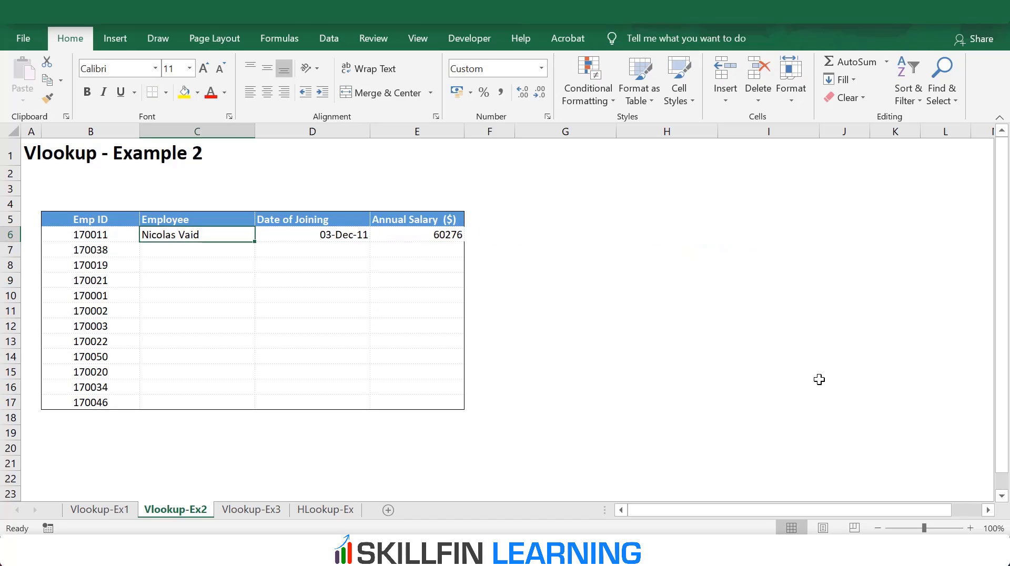
key(shift+Down)
key(shift+Down)
key(shift+Down)
key(shift+Down)
key(shift+Down)
key(shift+Down)
key(shift+Down)
key(shift+Down)
key(shift+Down)
key(shift+Down)
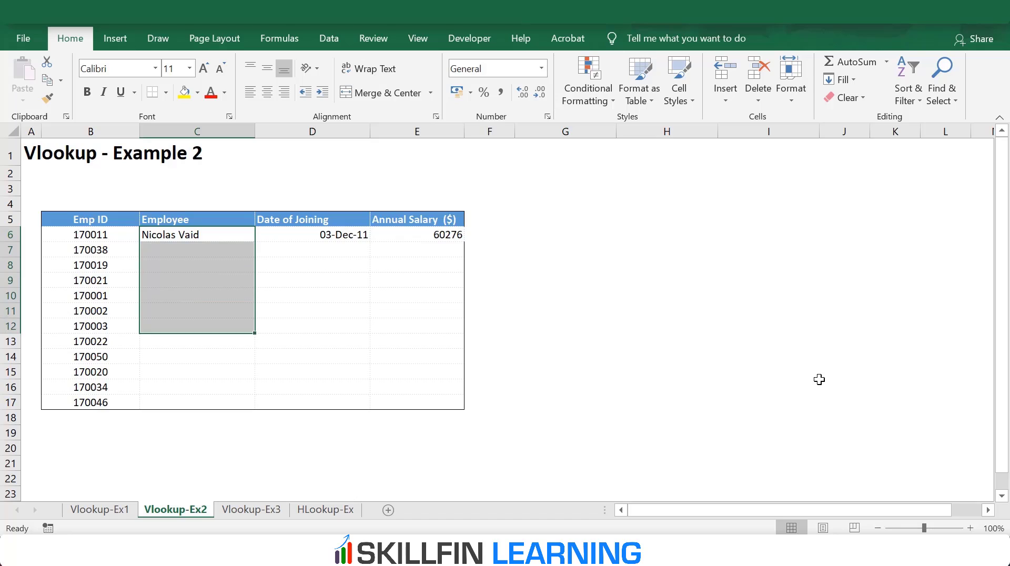
key(shift+Down)
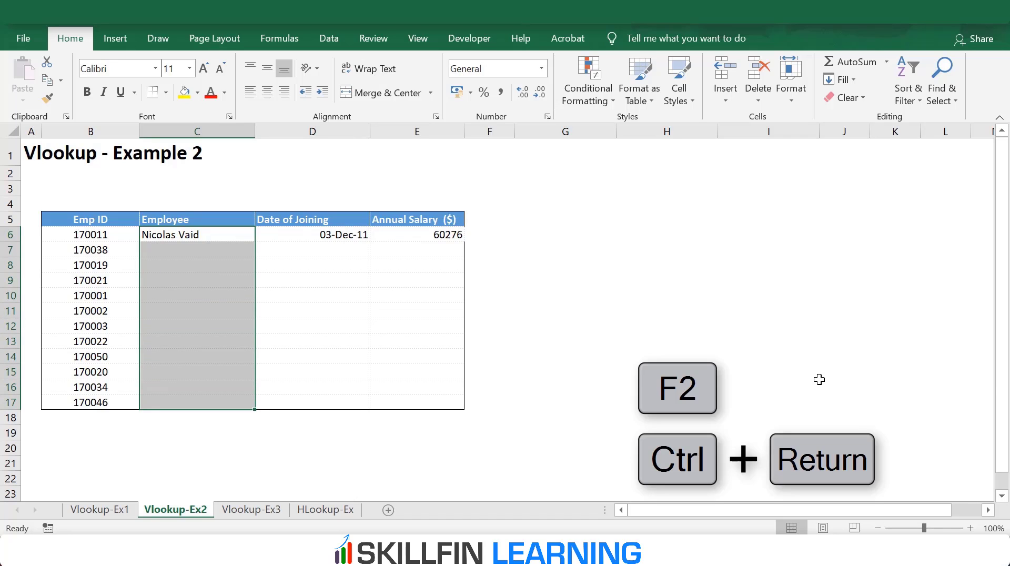
key(F2)
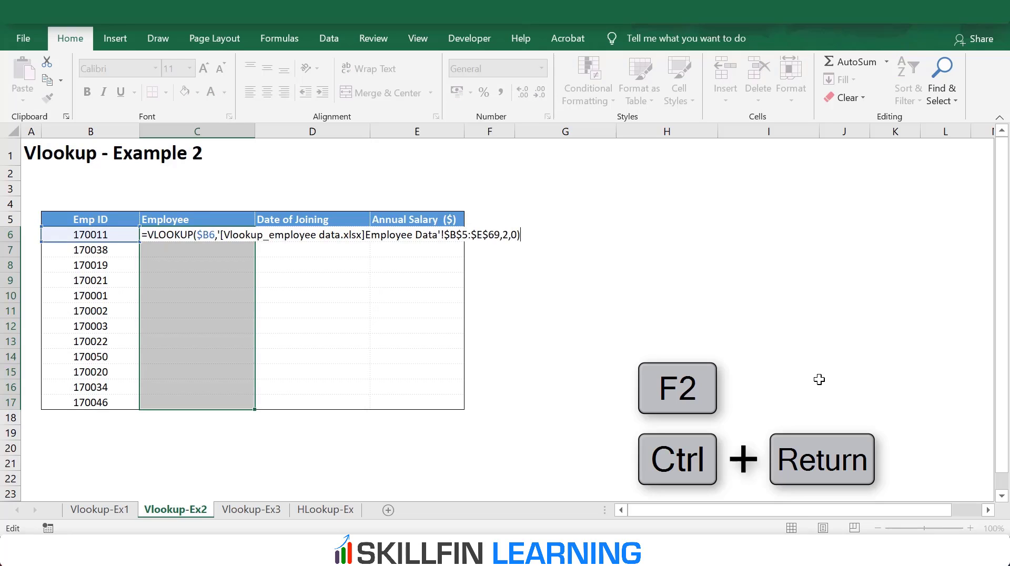
key(ctrl+Return)
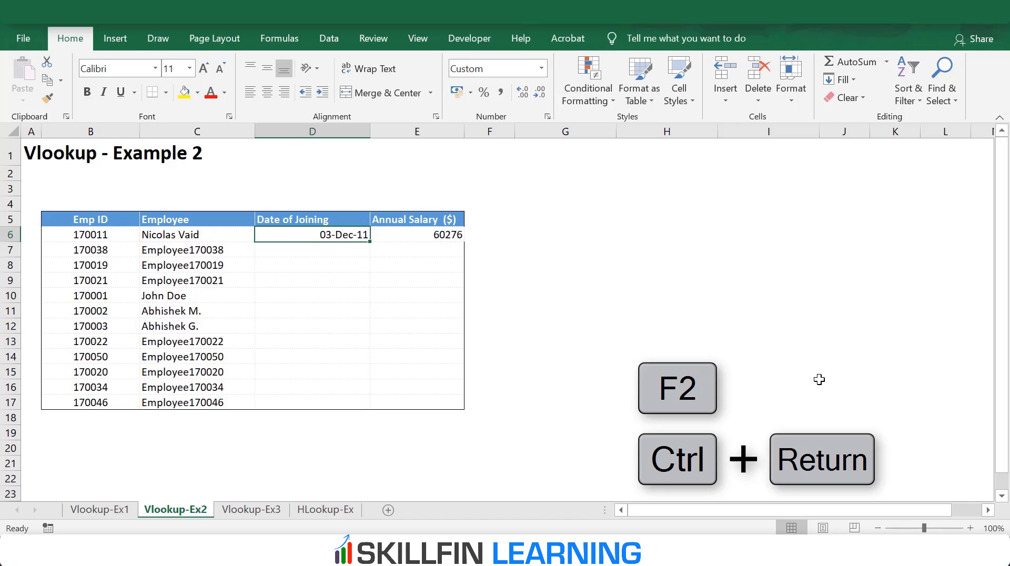
Fill the Date of Joining lookup formula from D6 down through D17.
key(shift+Down)
key(shift+Down)
key(shift+Down)
key(shift+Down)
key(shift+Down)
key(shift+Down)
key(shift+Down)
key(shift+Down)
key(shift+Down)
key(shift+Down)
key(shift+Down)
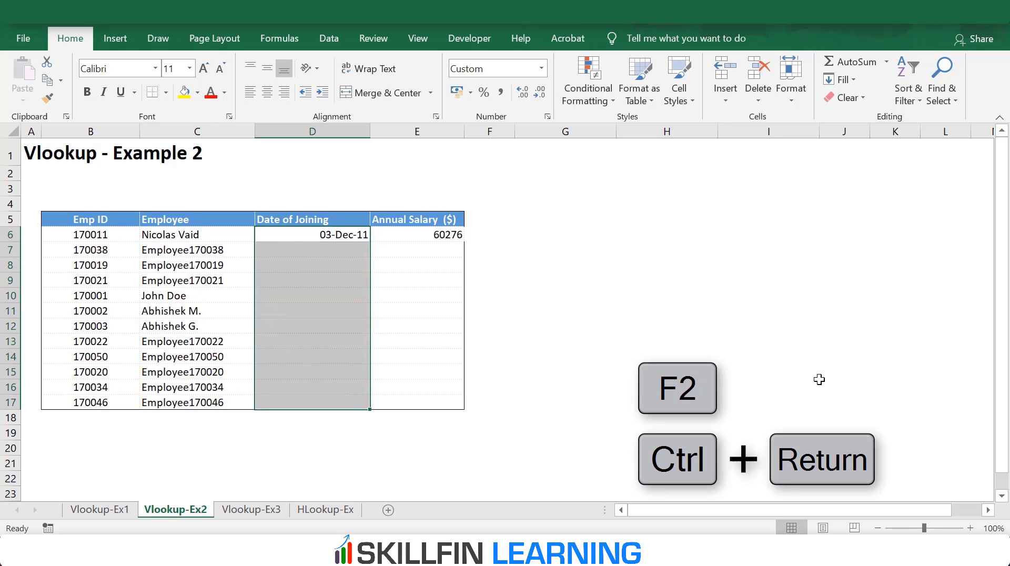
key(F2)
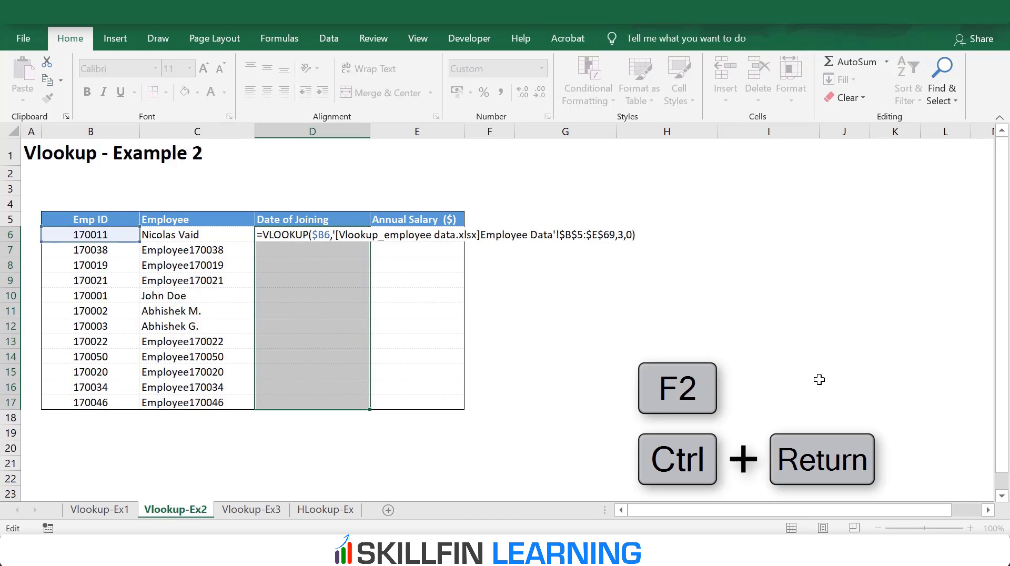
key(ctrl+Return)
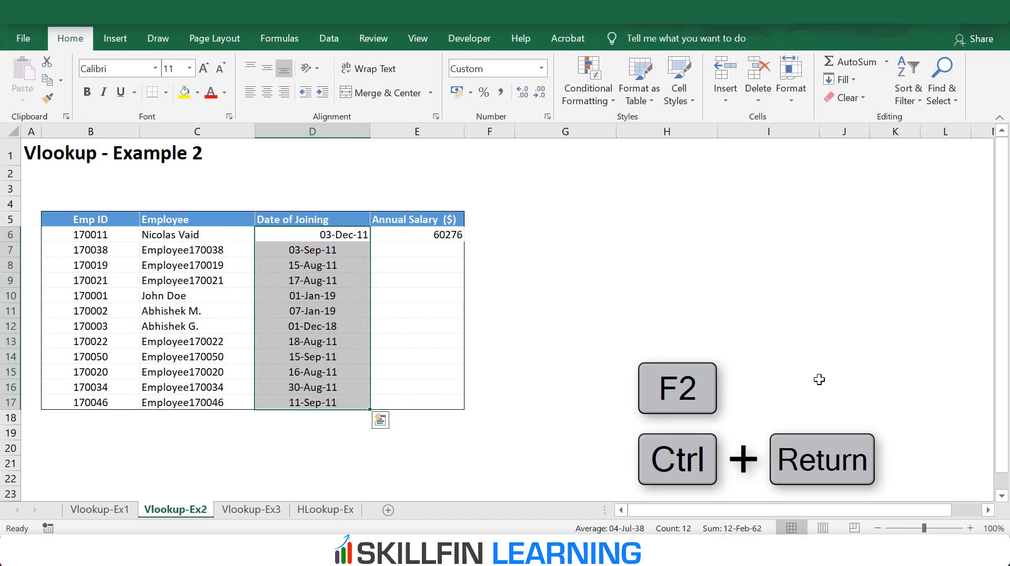
Fill the Annual Salary lookup formula from E6 down through E17.
key(Right)
key(shift+Down)
key(shift+Down)
key(shift+Down)
key(shift+Down)
key(shift+Down)
key(shift+Down)
key(shift+Down)
key(shift+Down)
key(shift+Down)
key(shift+Down)
key(shift+Down)
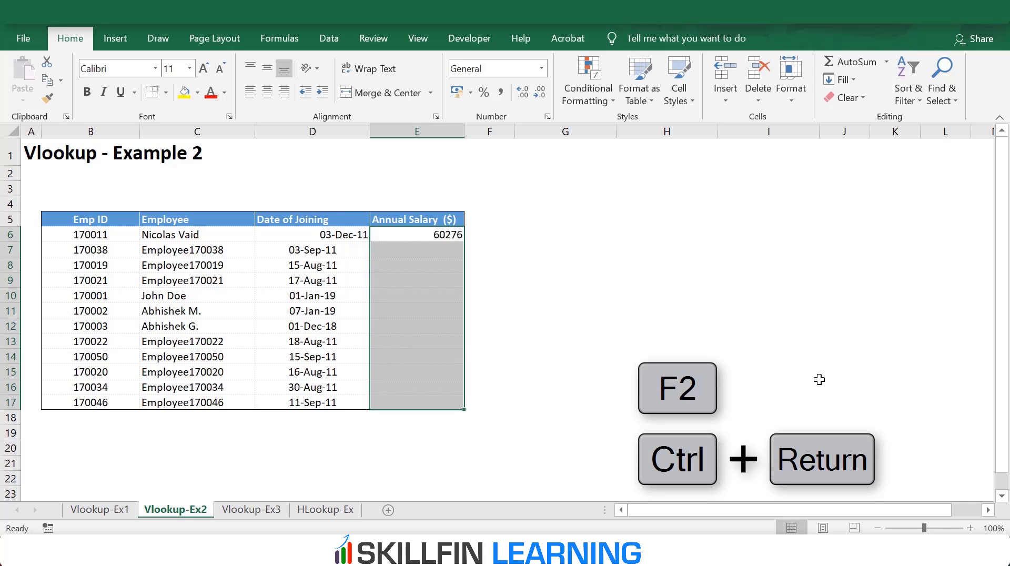
key(F2)
key(ctrl+Return)
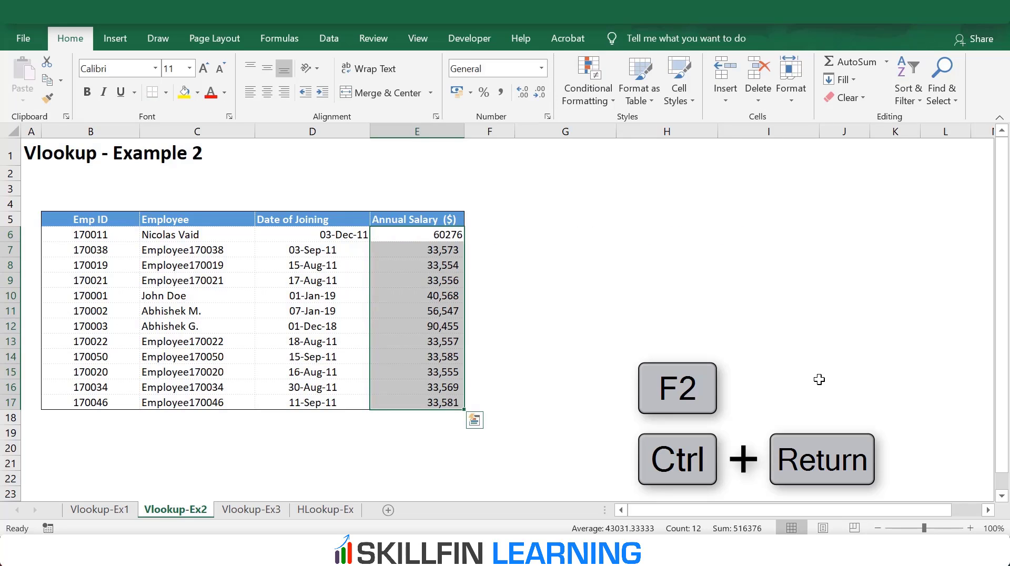
key(Left)
key(Left)
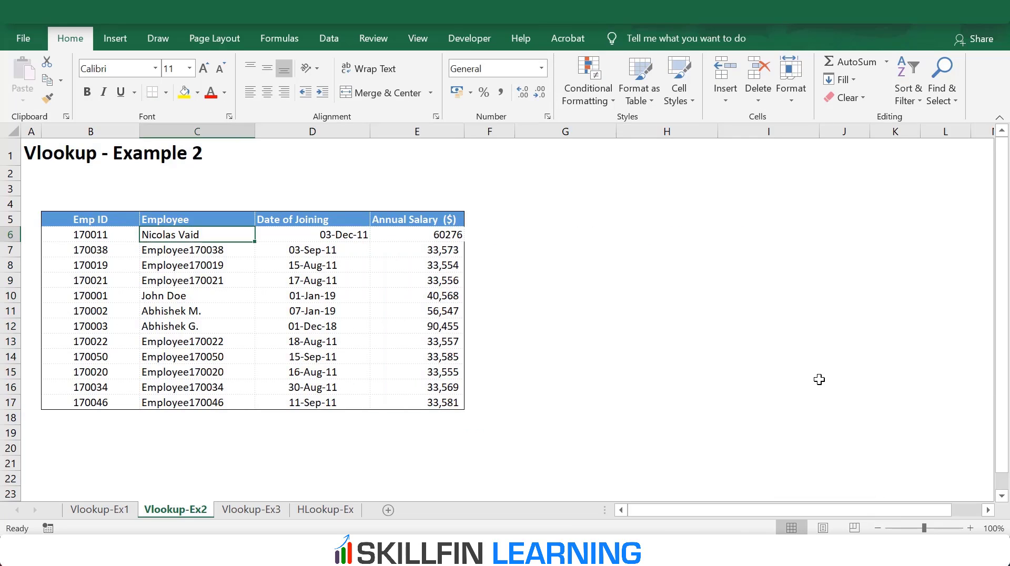
key(Left)
key(Left)
key(Right)
key(Right)
key(Right)
key(Right)
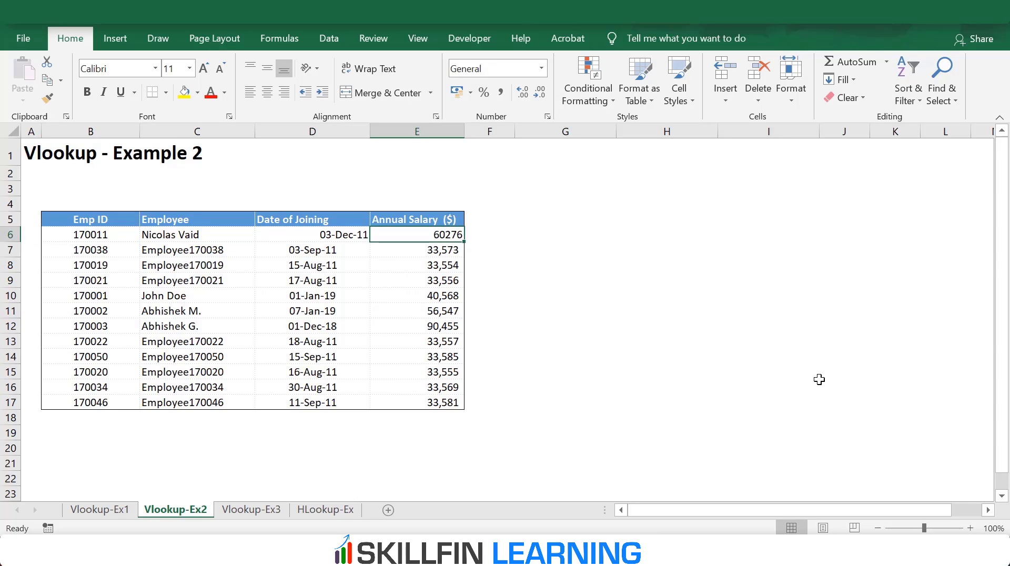
key(Left)
key(Left)
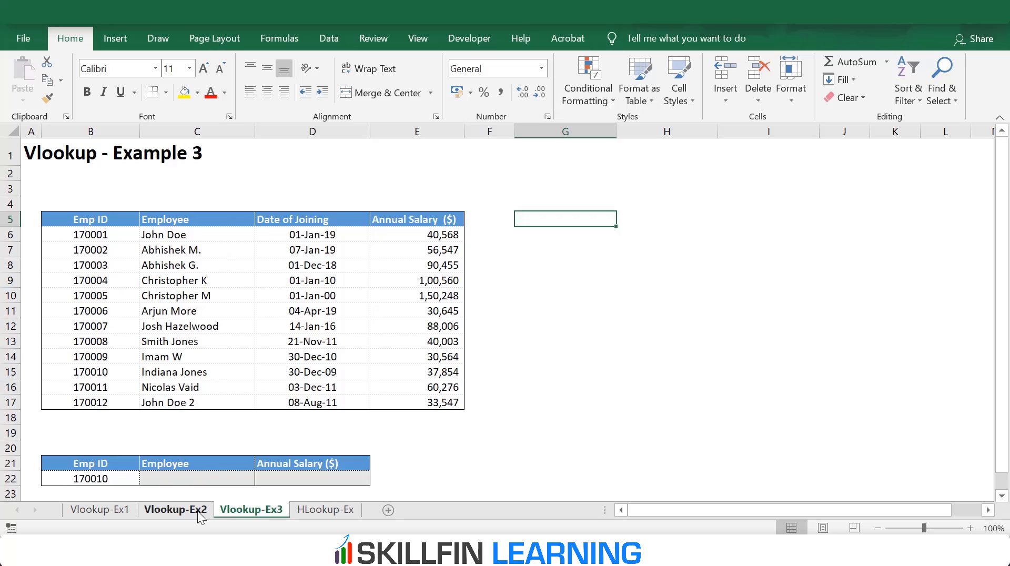
click(198, 510)
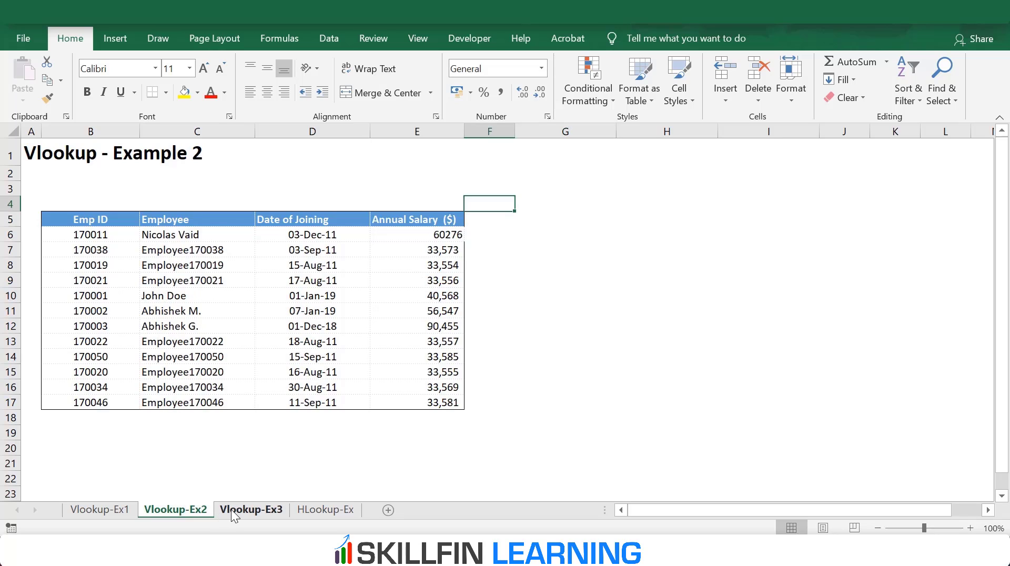
On the Vlookup-Ex3 sheet, begin a VLOOKUP in C22 with B22 as lookup value and B5:E17 as table array.
click(231, 510)
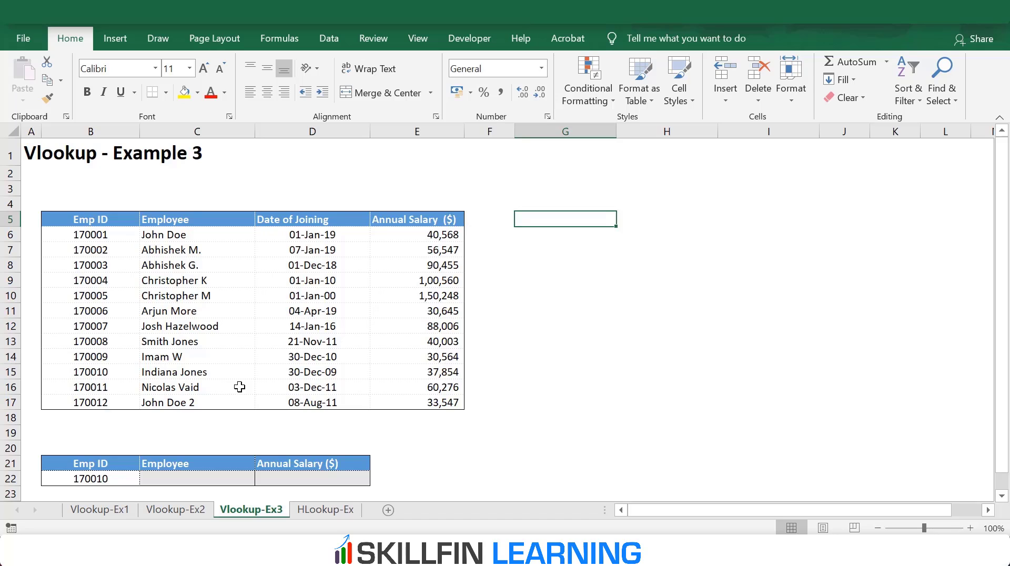
click(217, 479)
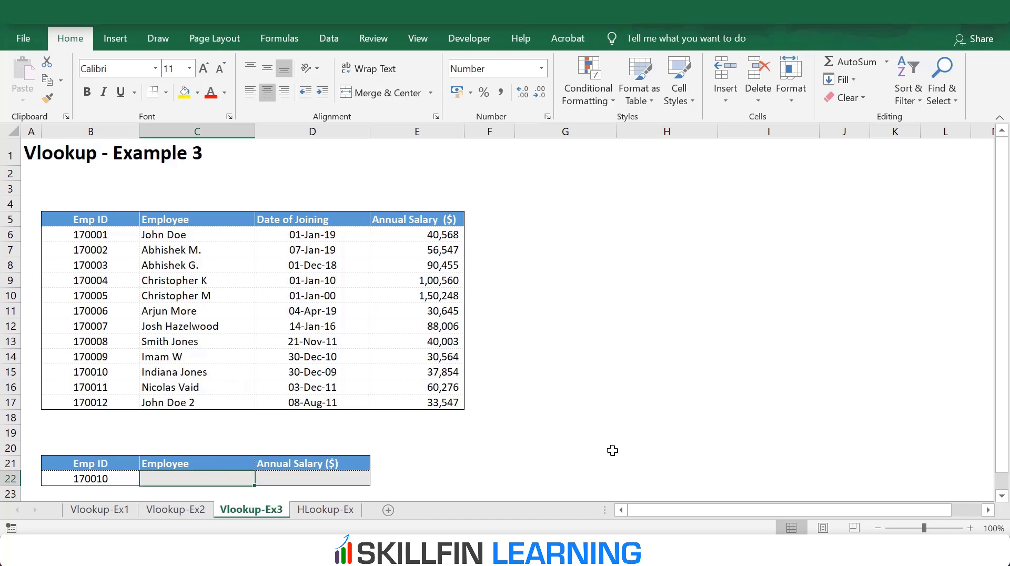
text(=)
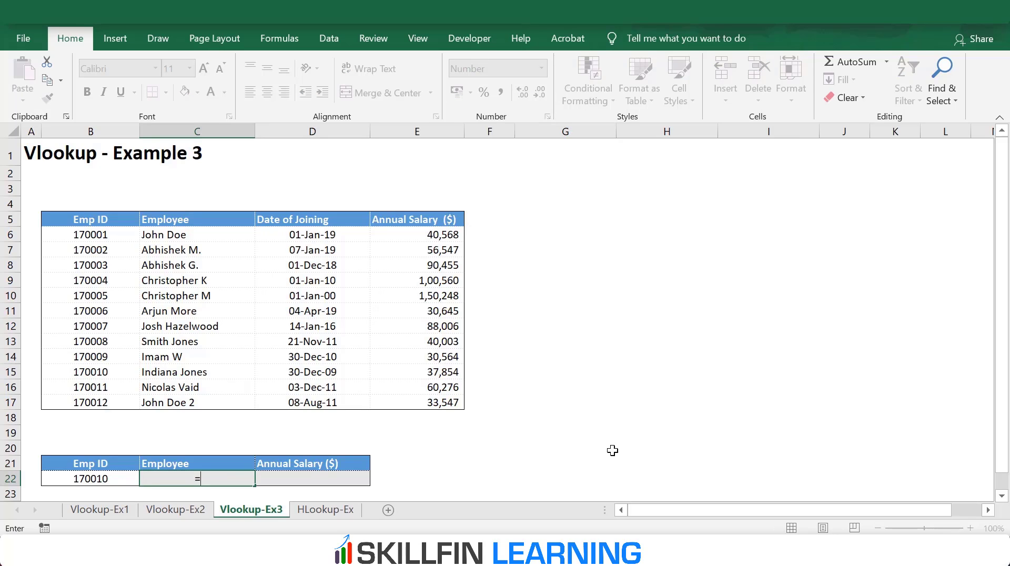
text(vlo)
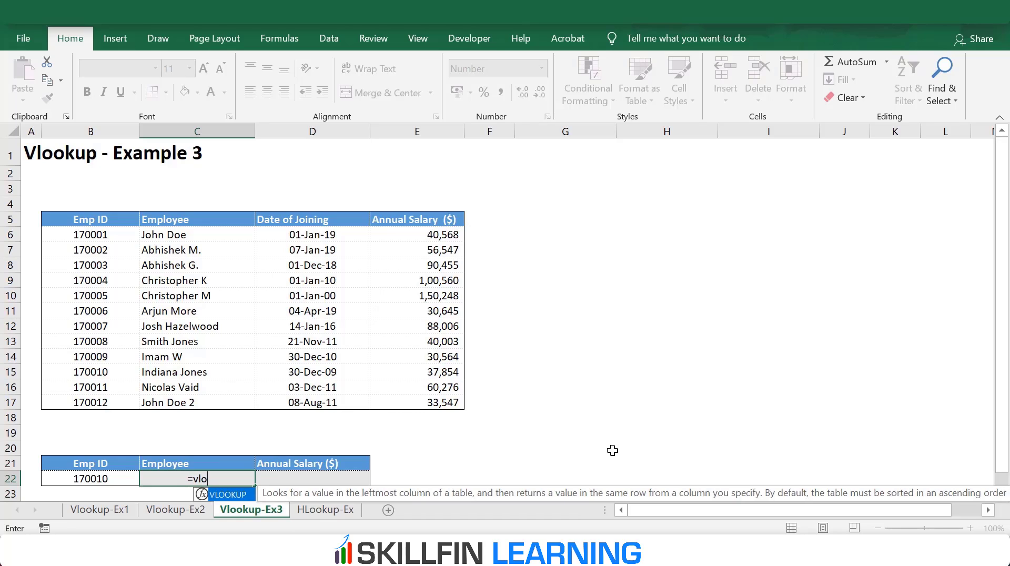
text(okup()
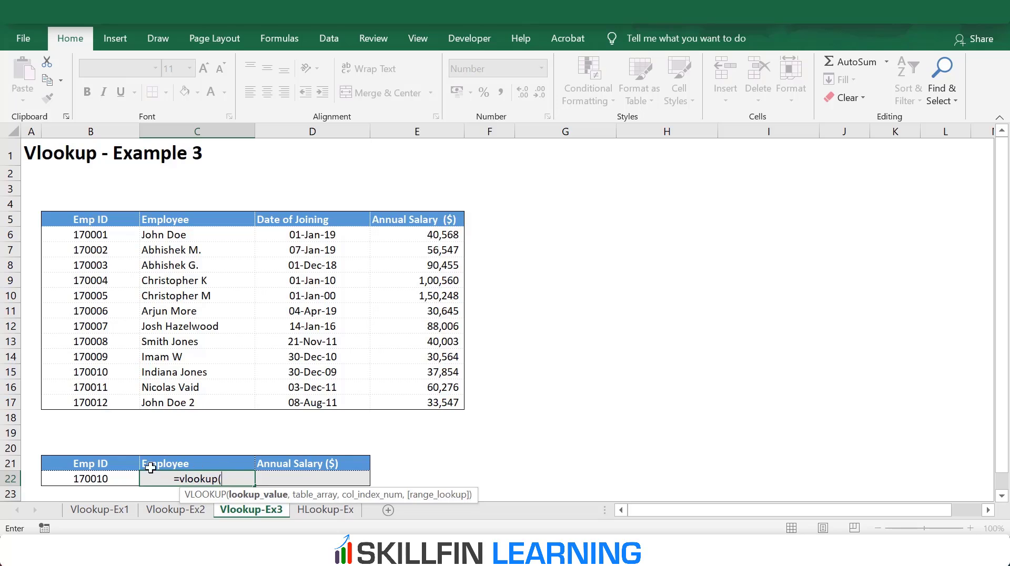
click(107, 478)
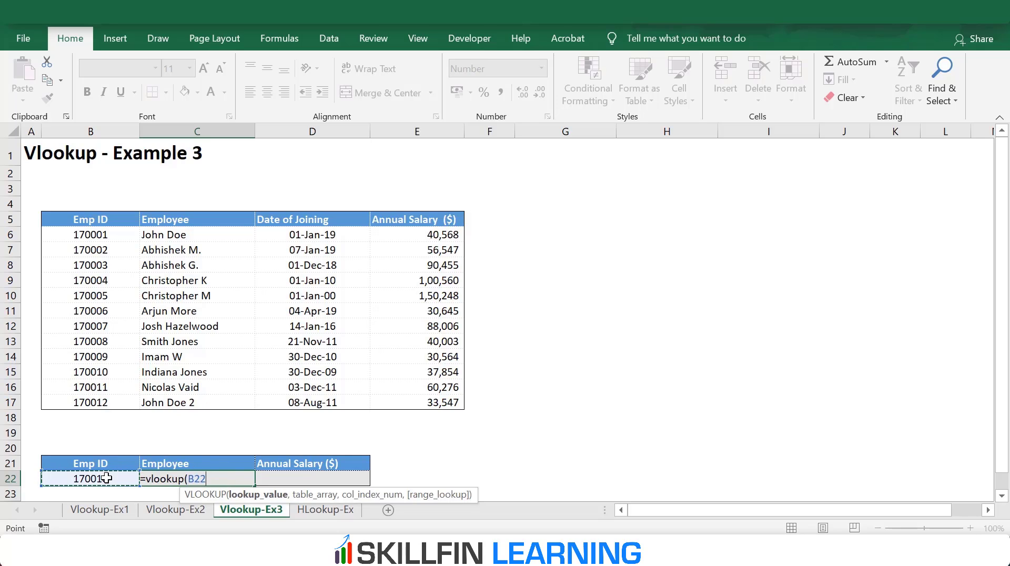
text(,)
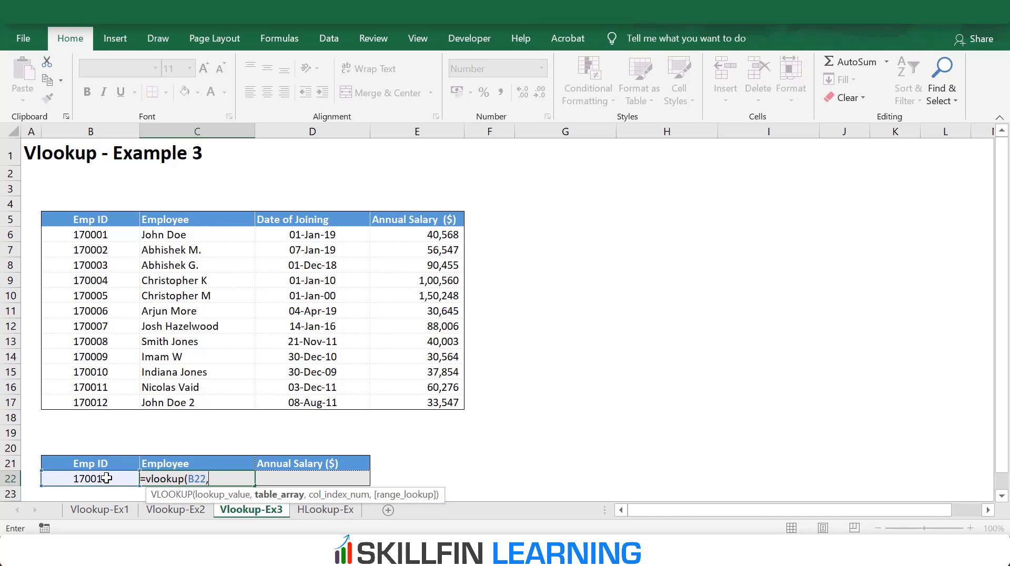
drag(90, 218, 452, 398)
text(,)
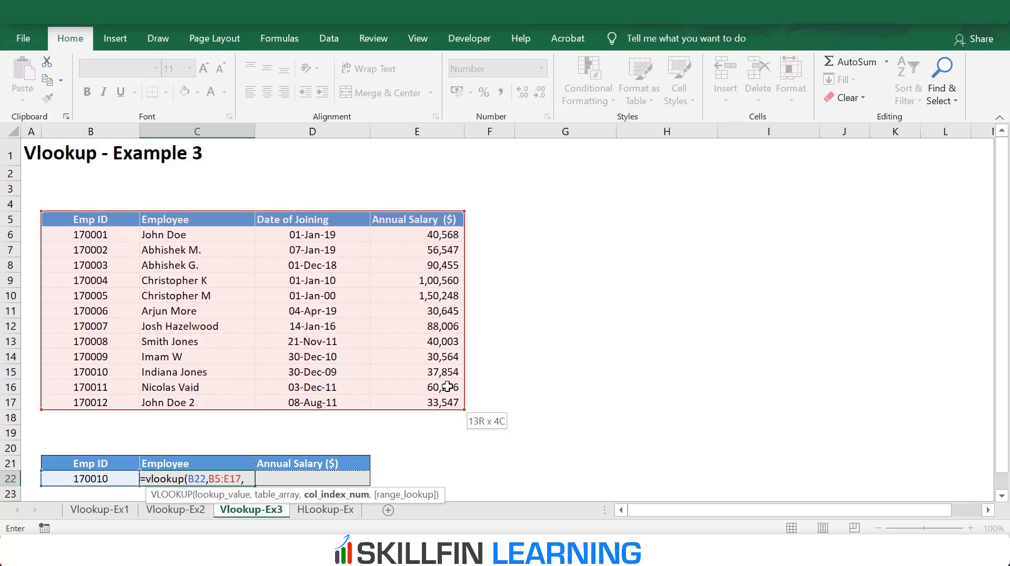
Complete the C22 VLOOKUP with MATCH(C21,B5:E5,0) as column index and 0 for an exact match.
text(match)
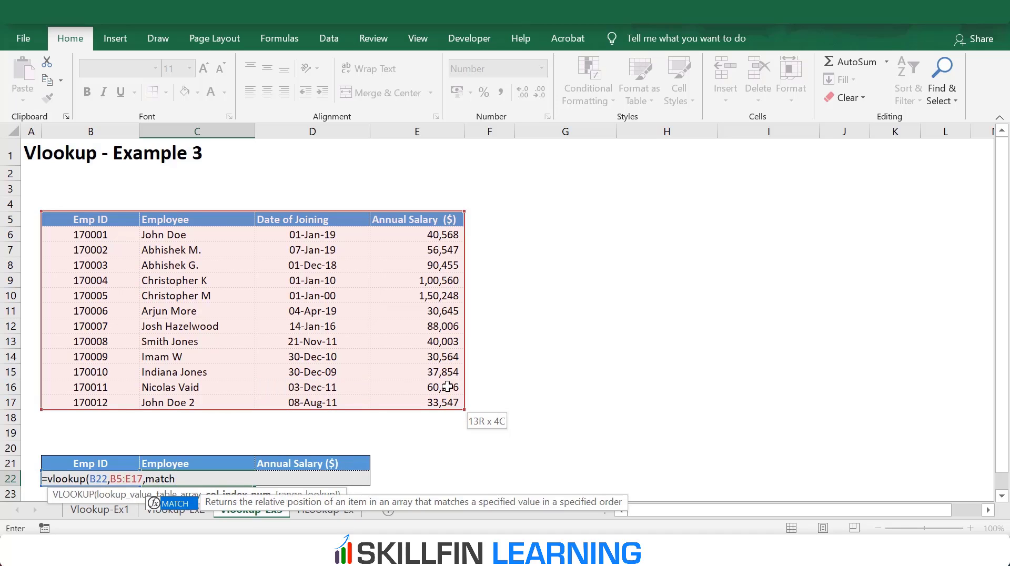
text(()
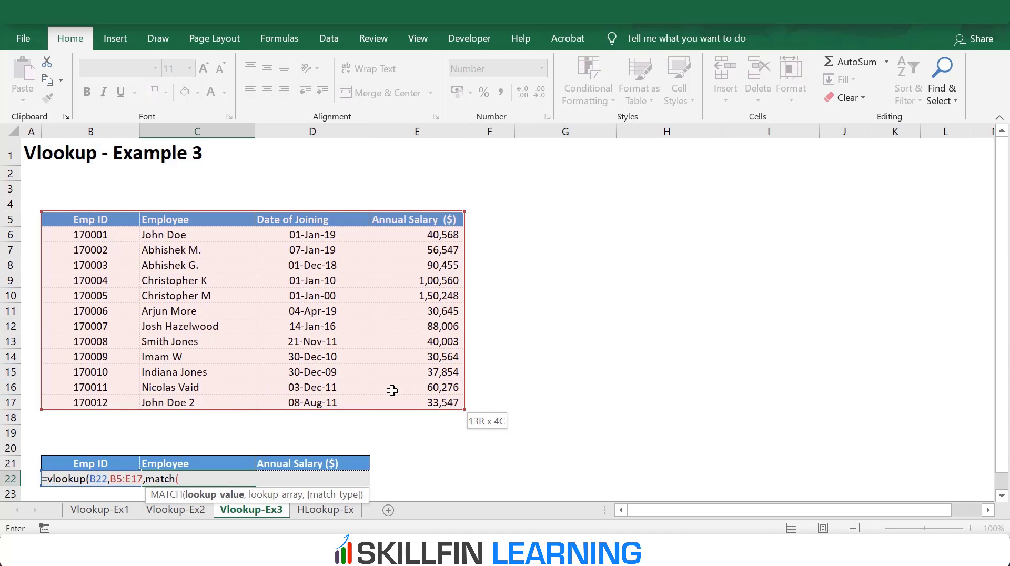
click(212, 460)
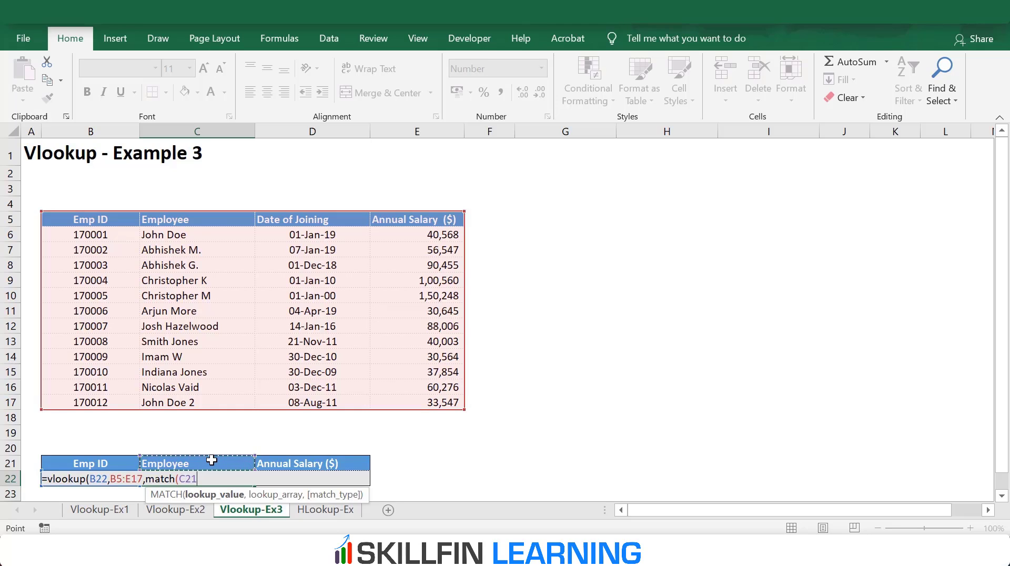
text(,)
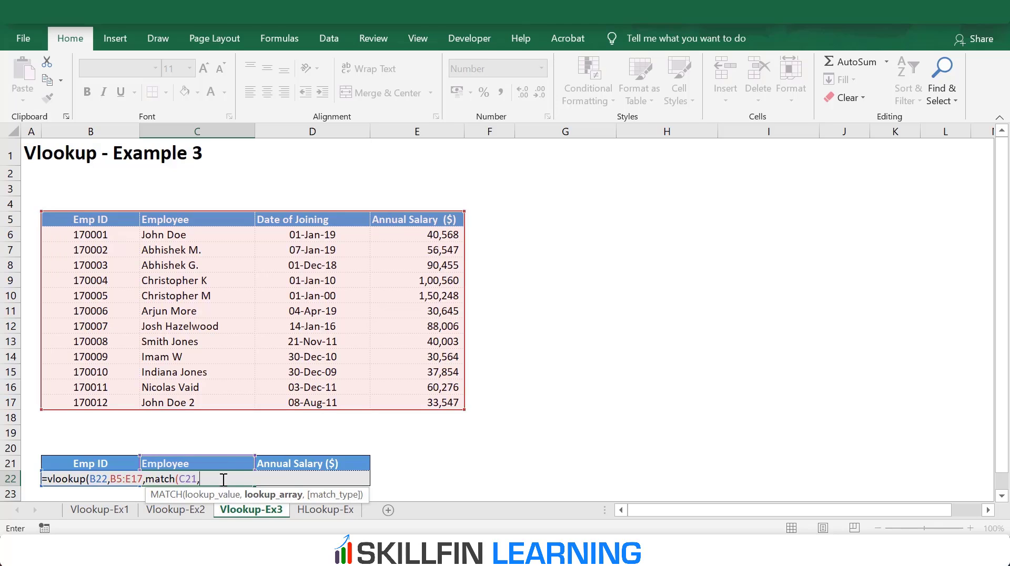
drag(95, 219, 416, 212)
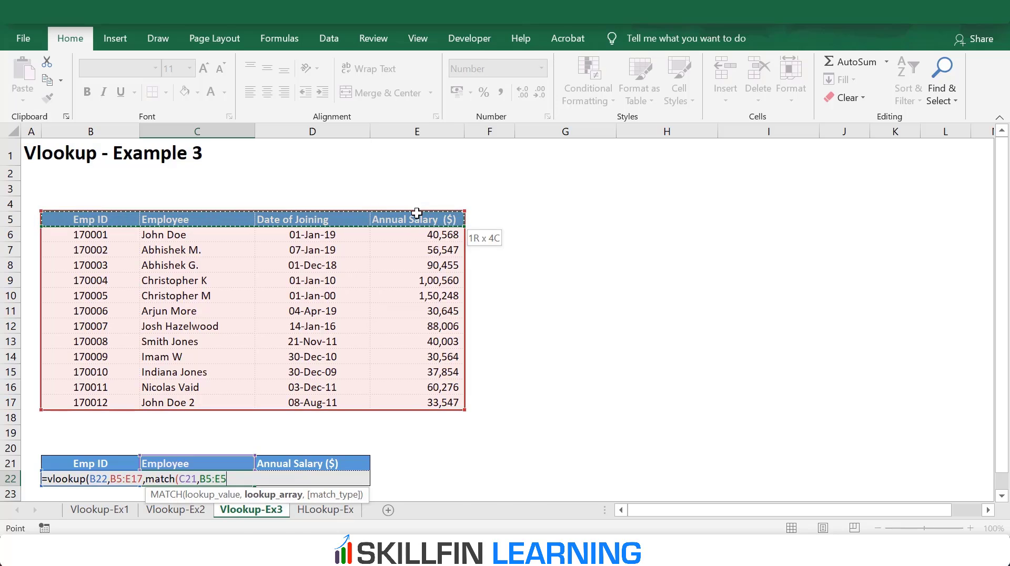
text(,)
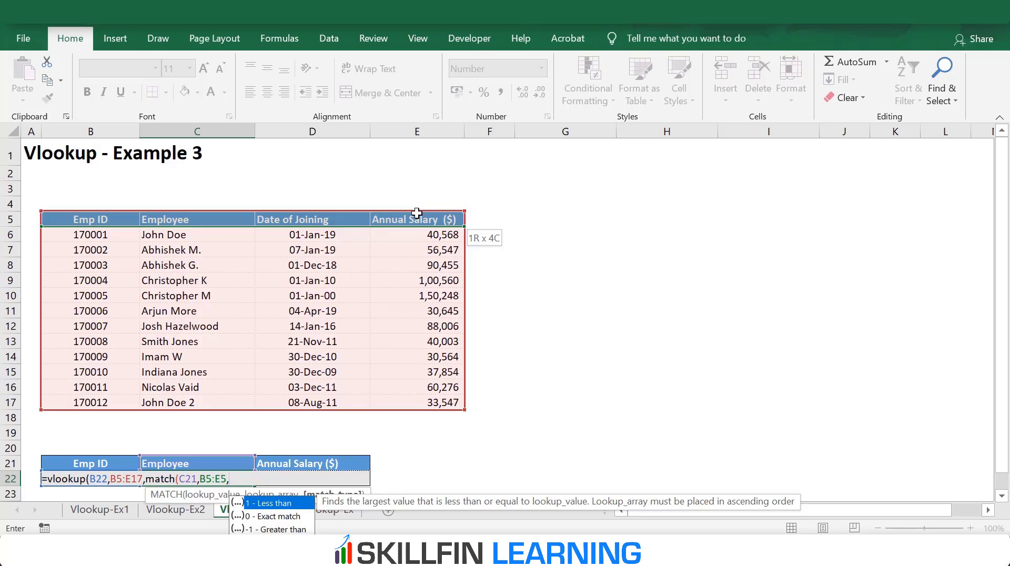
text(0))
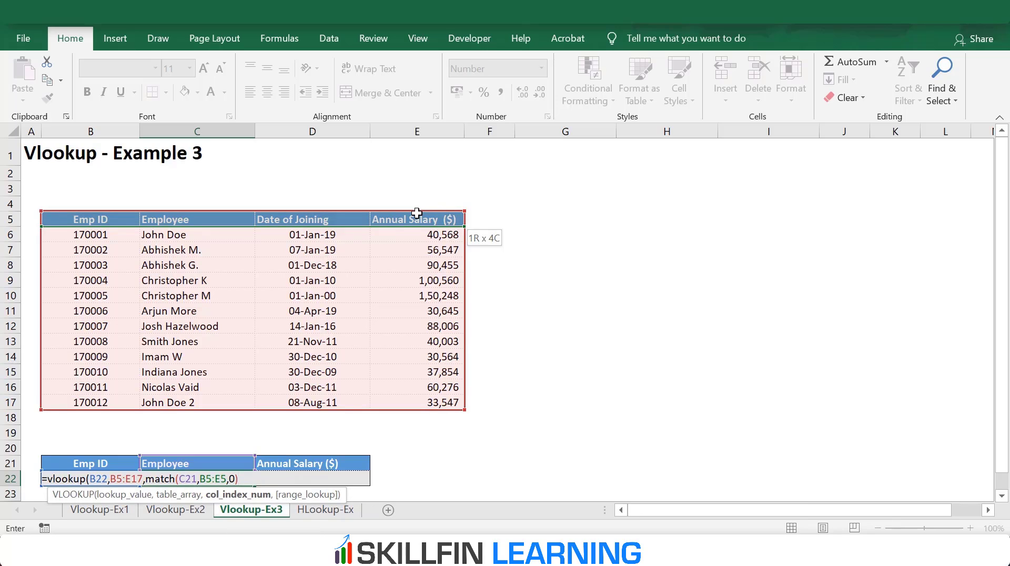
text(,)
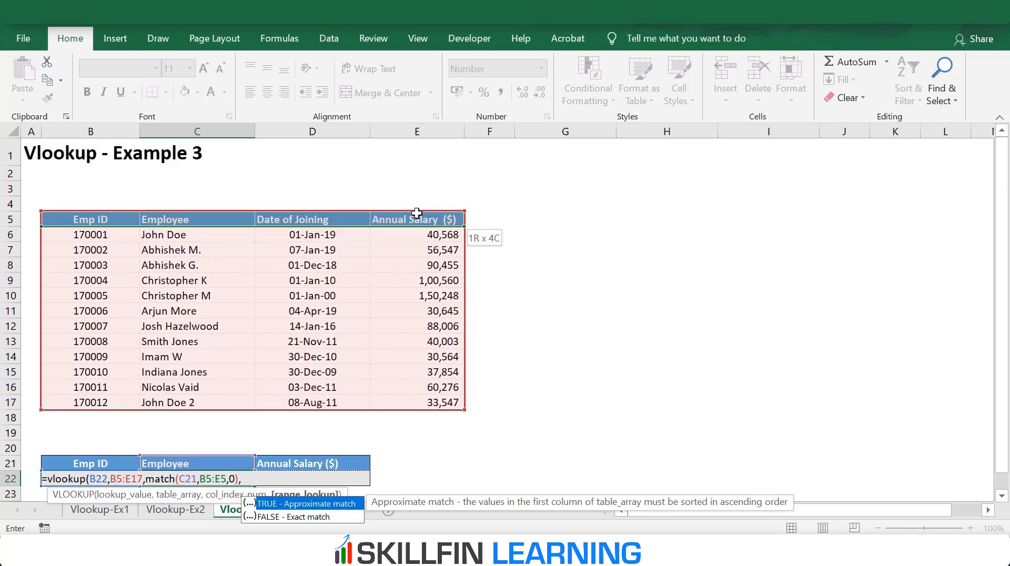
text(0))
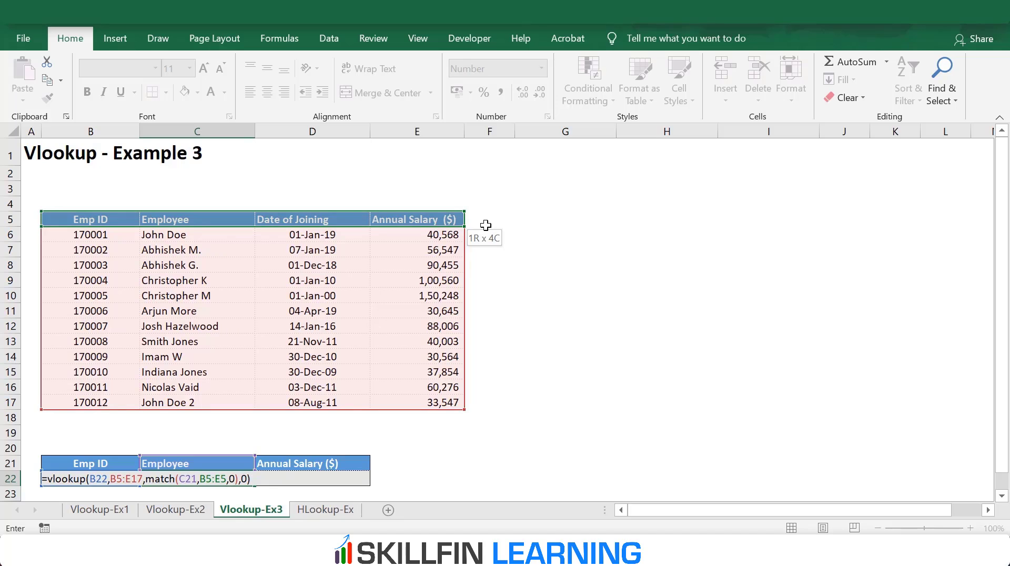
key(Return)
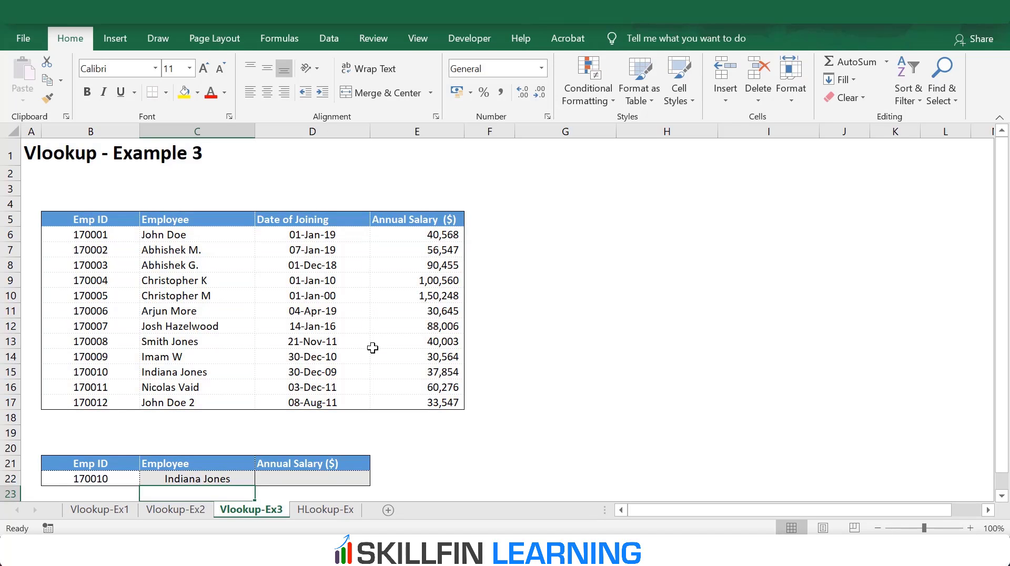
Make the B22, B5:E17 and B5:E5 references in the C22 formula absolute.
key(Up)
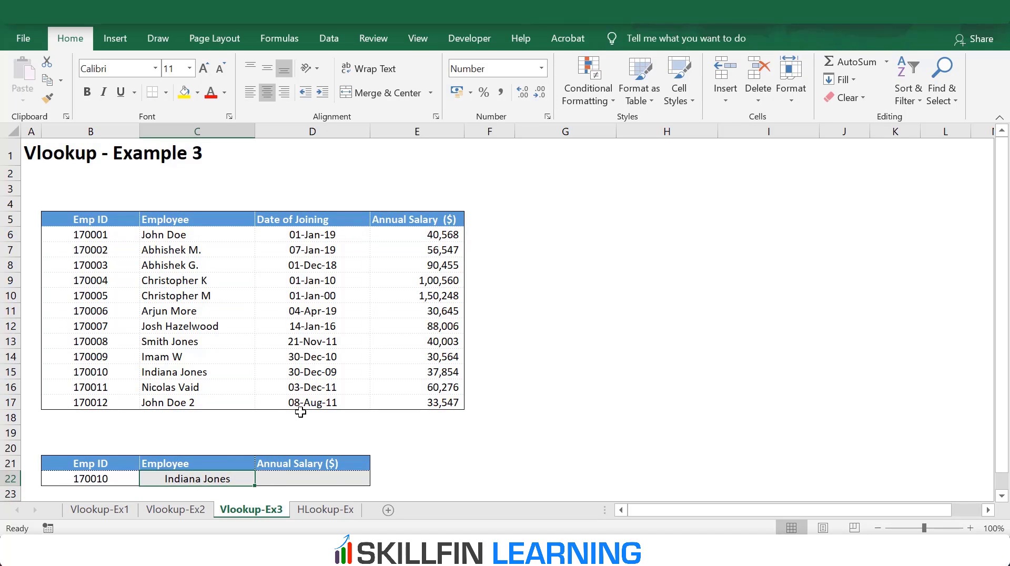
key(Right)
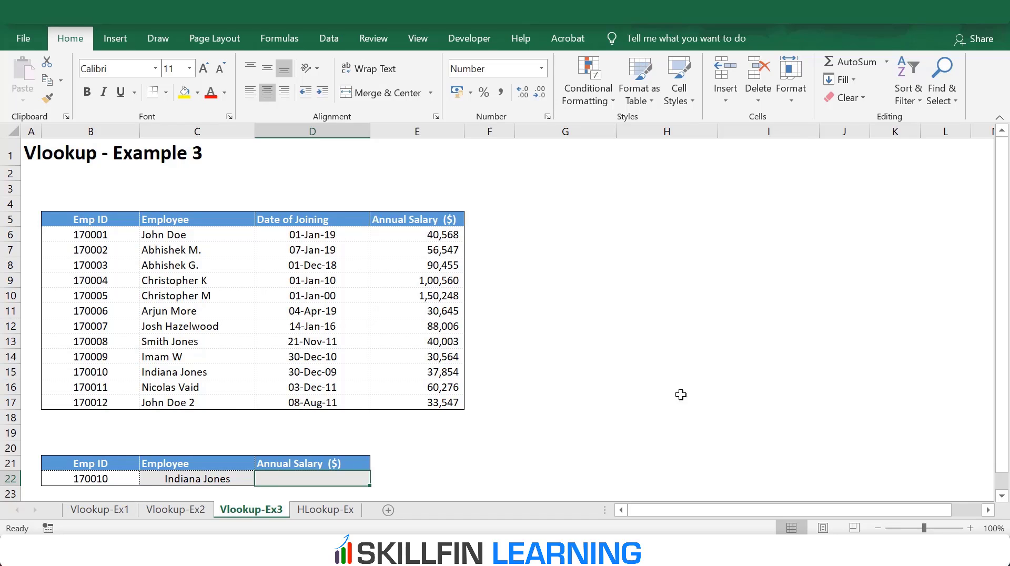
key(Left)
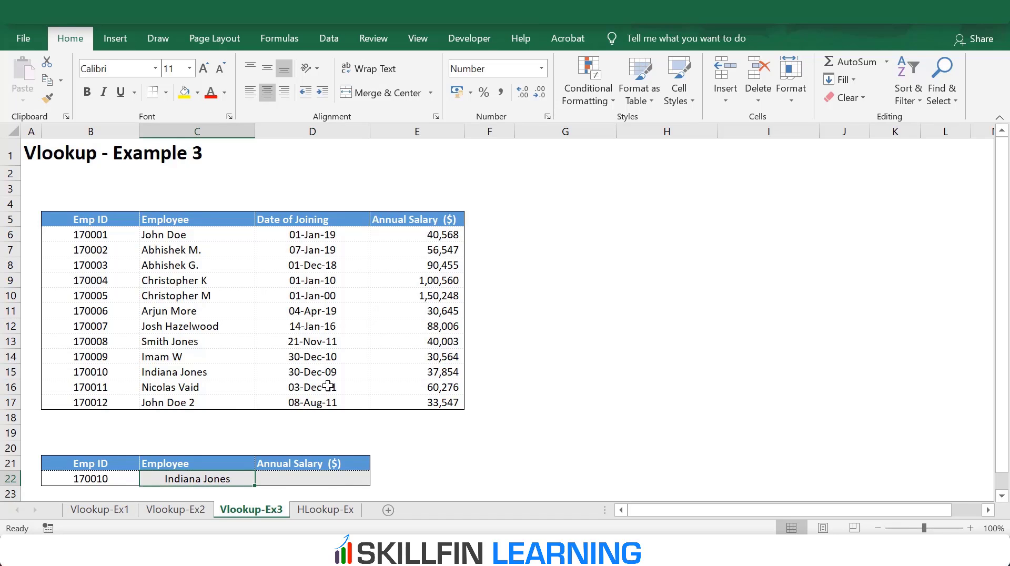
double_click(357, 485)
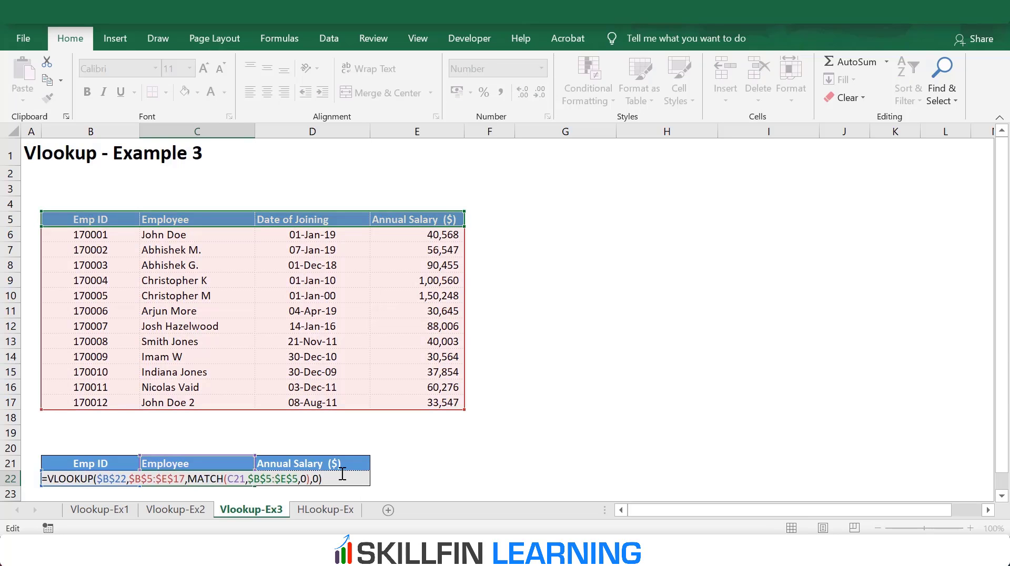
key(Escape)
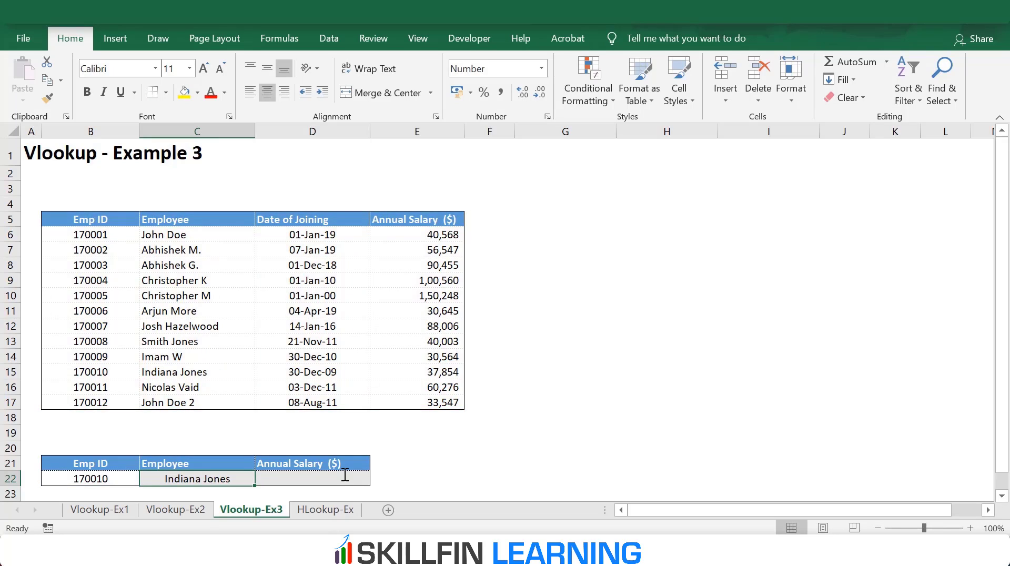
Copy the C22 lookup formula into D22 to return the annual salary.
key(ctrl+c)
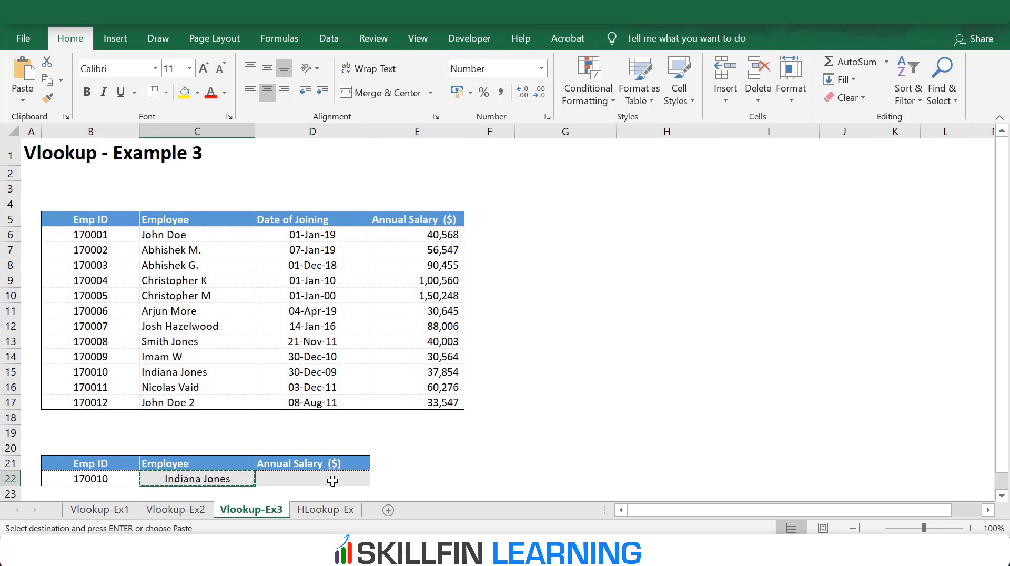
click(332, 478)
key(ctrl+v)
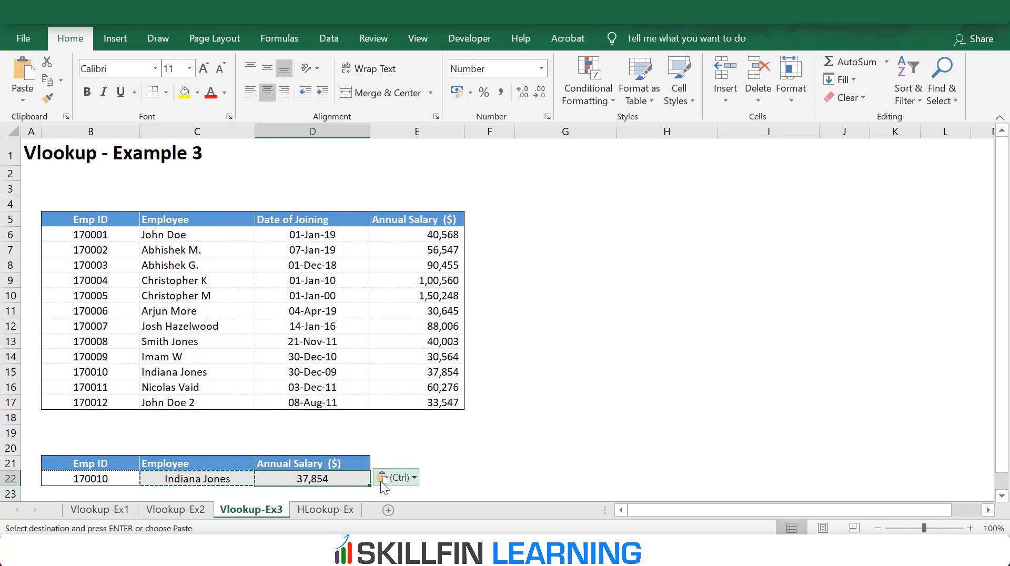
key(Escape)
click(406, 480)
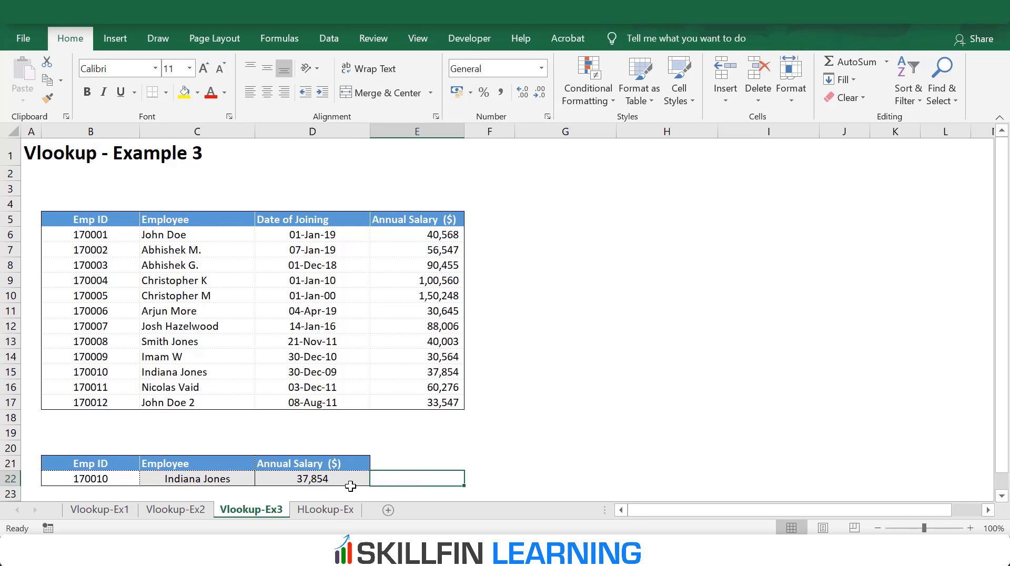
Evaluate the MATCH(D21,$B$5:$E$5,0) part inside the D22 formula to inspect its column index, leaving the formula uncommitted.
click(334, 476)
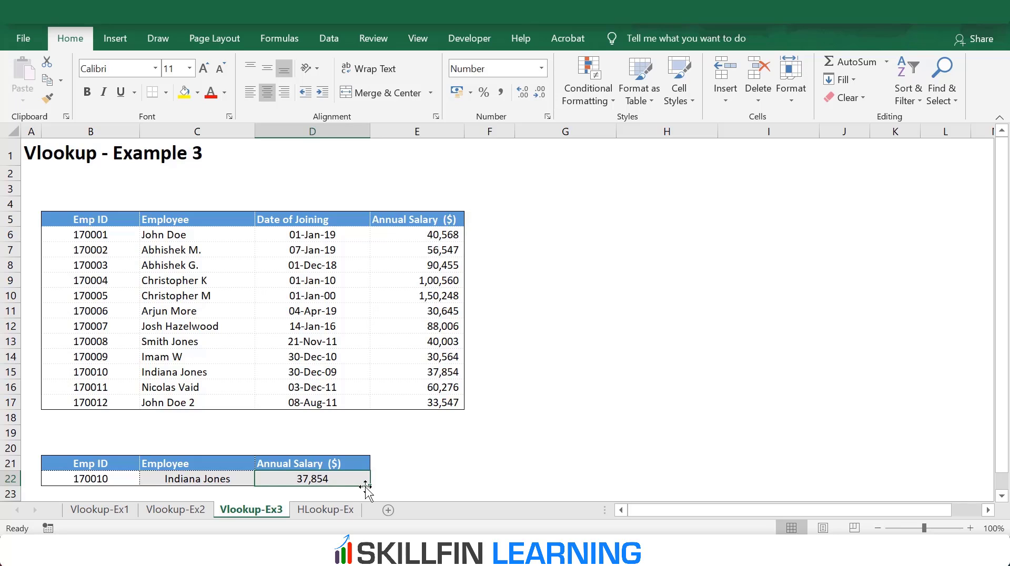
key(F2)
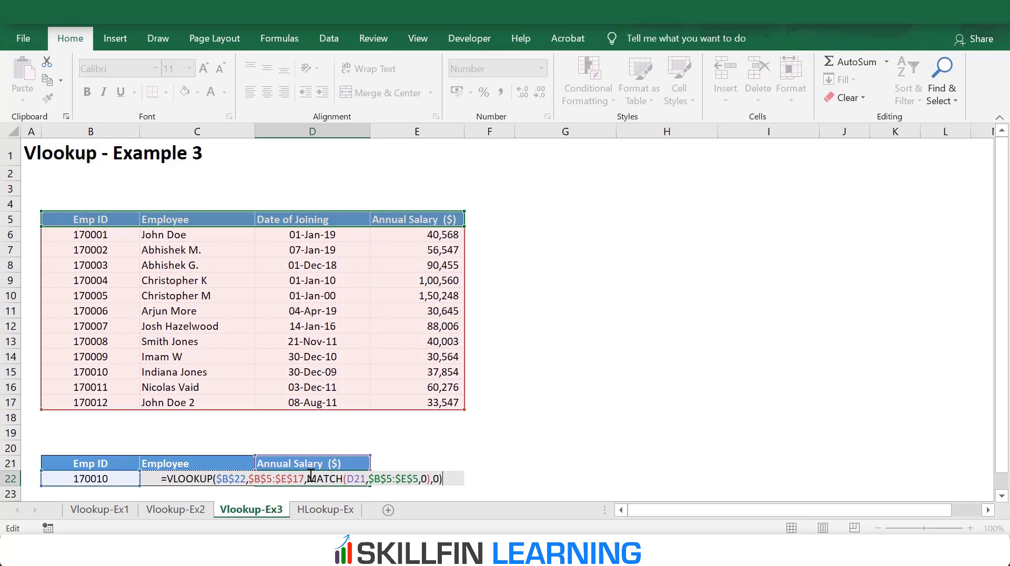
drag(384, 477, 426, 485)
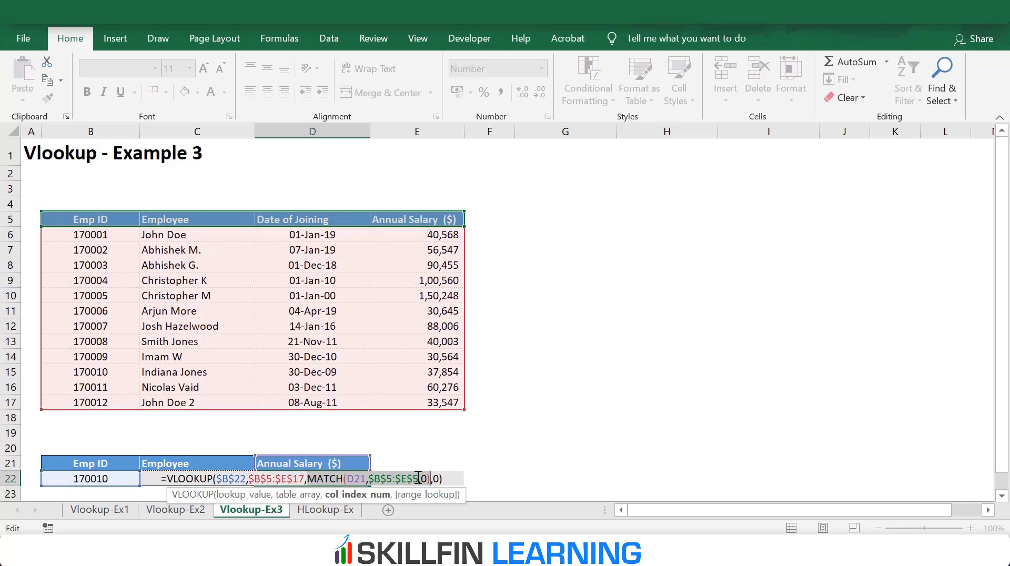
text())
key(F9)
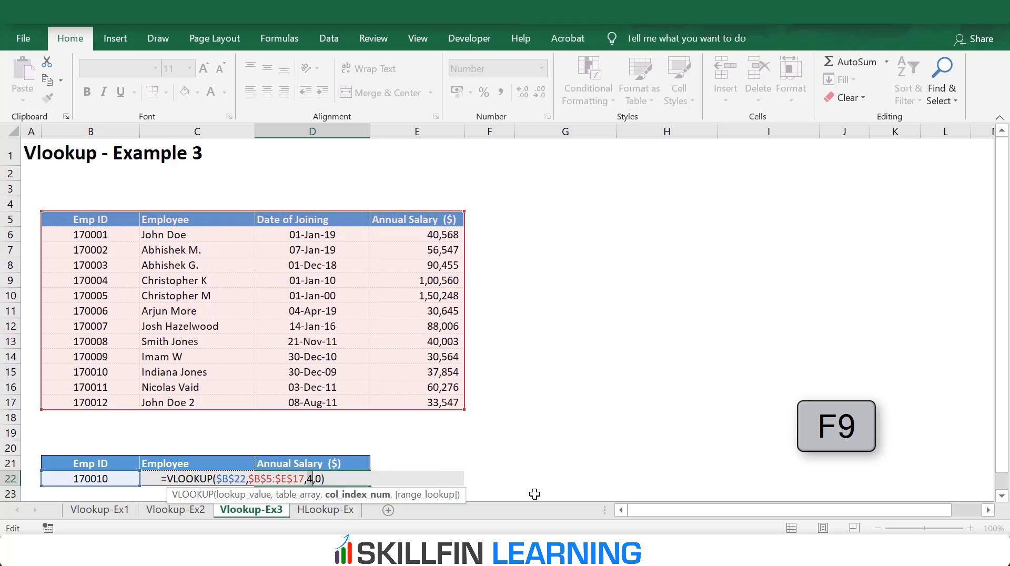
key(Escape)
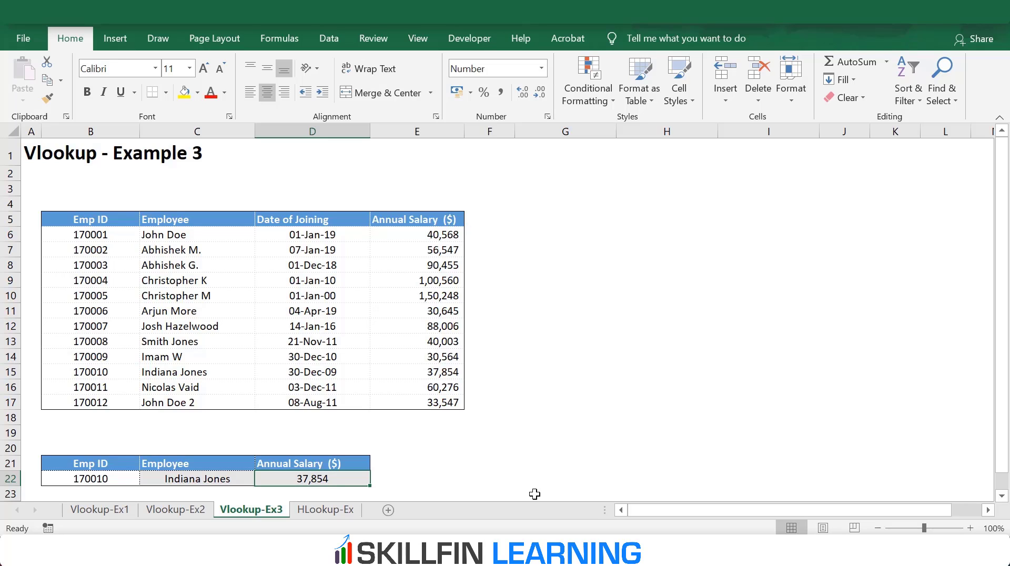
On the HLookup-Ex sheet, begin an HLOOKUP in C11 with B11 as lookup value and B4:N7 as table array.
click(330, 509)
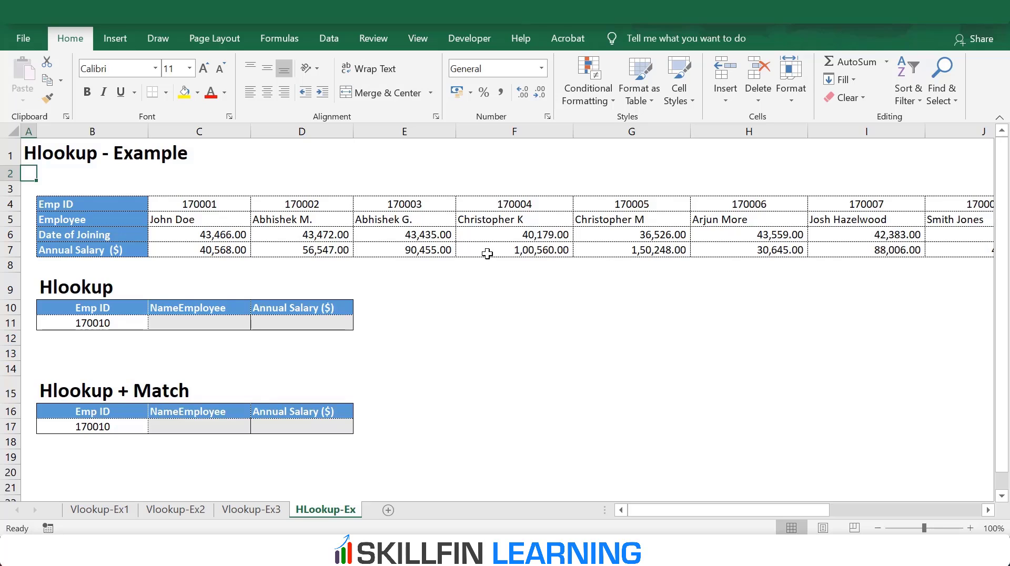
click(199, 322)
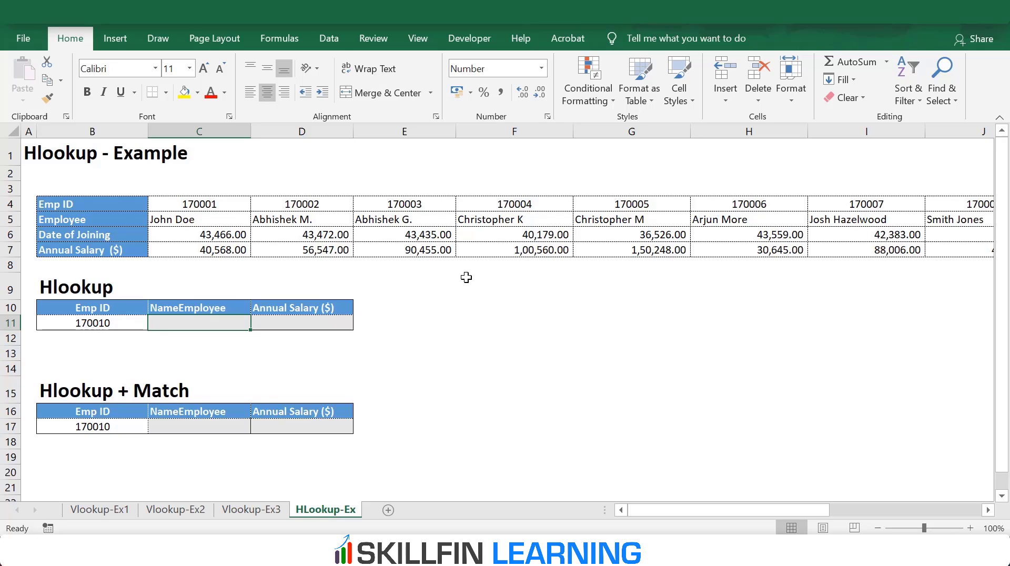
text(=hlookup)
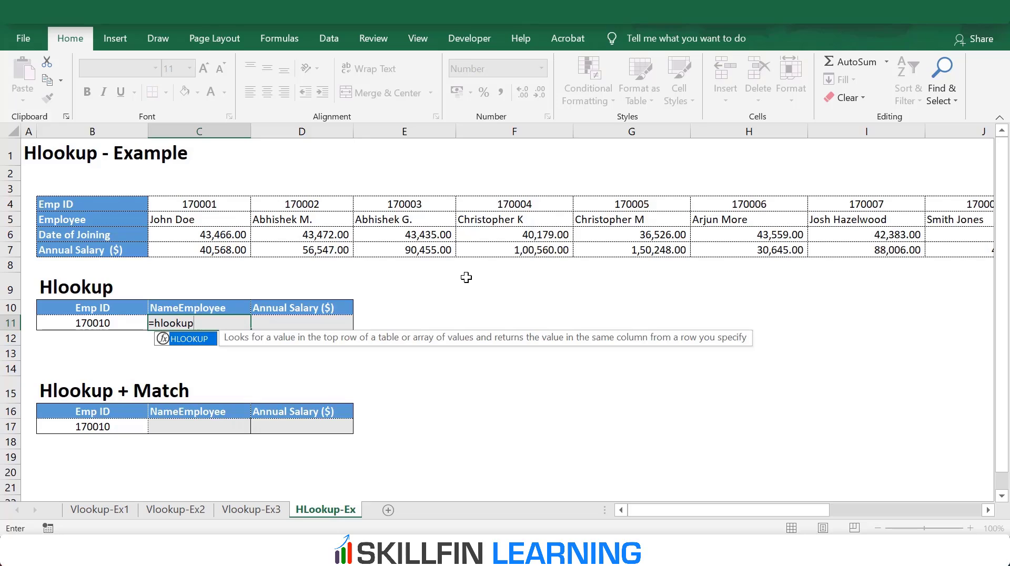
text(()
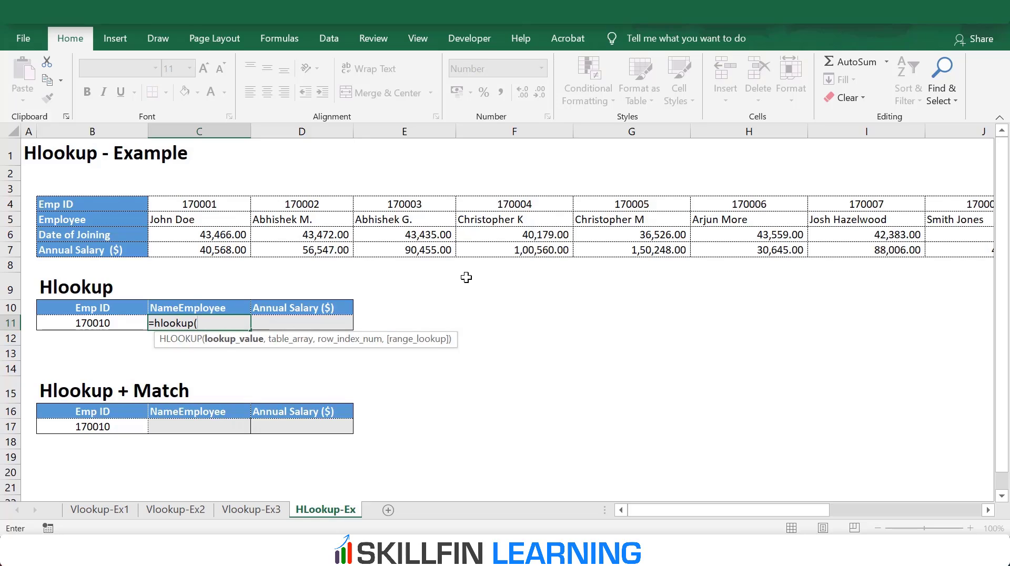
click(113, 320)
text(,)
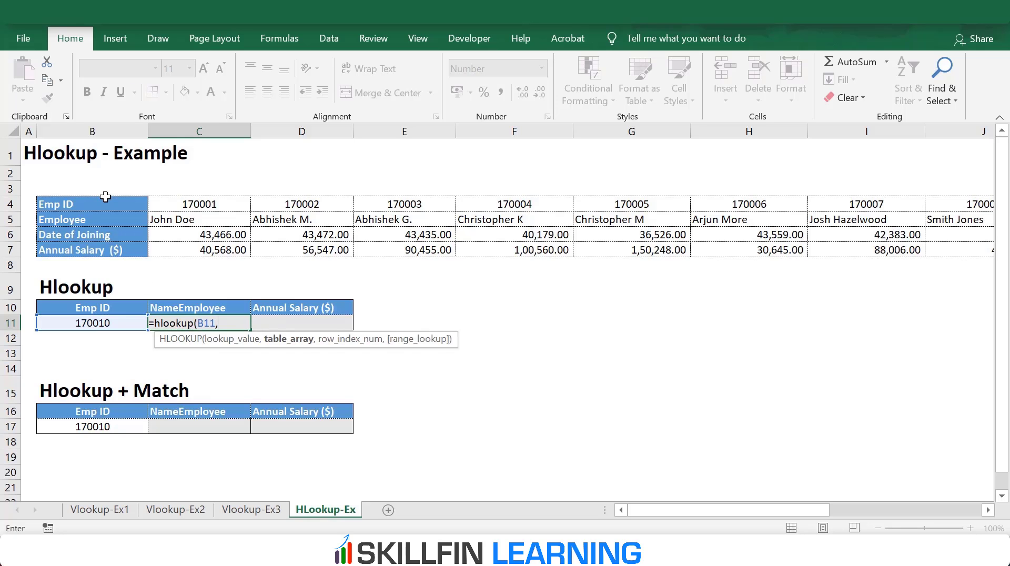
drag(106, 202, 954, 237)
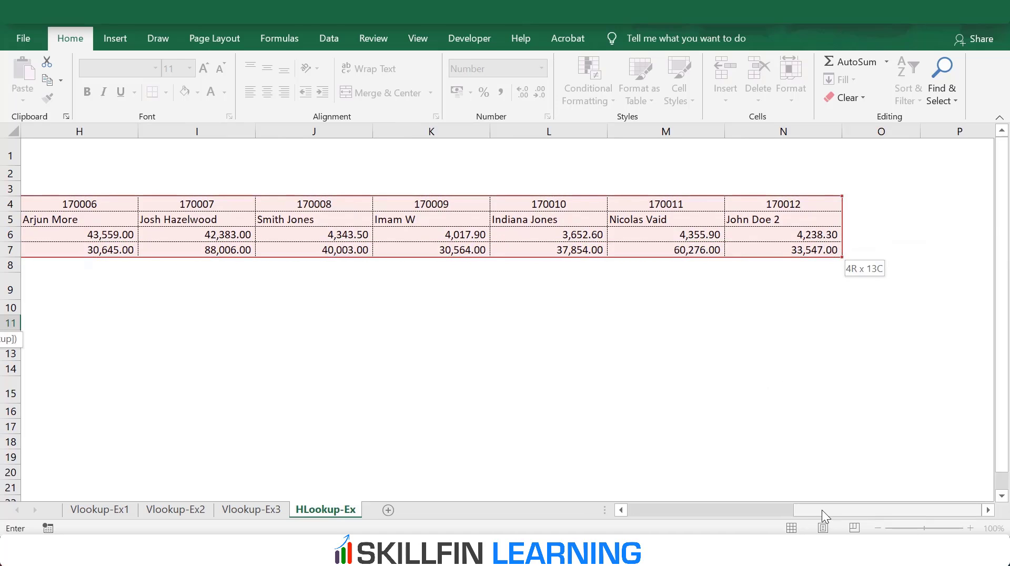
drag(822, 510, 621, 522)
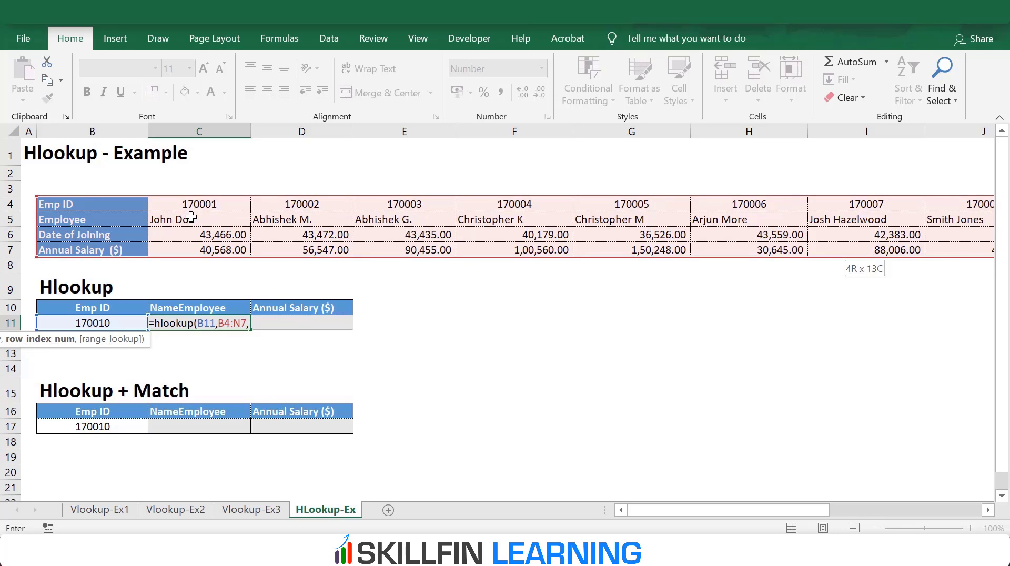
Complete the C11 HLOOKUP with row index 2 and 0 for an exact match.
text(,)
key(BackSpace)
text(2)
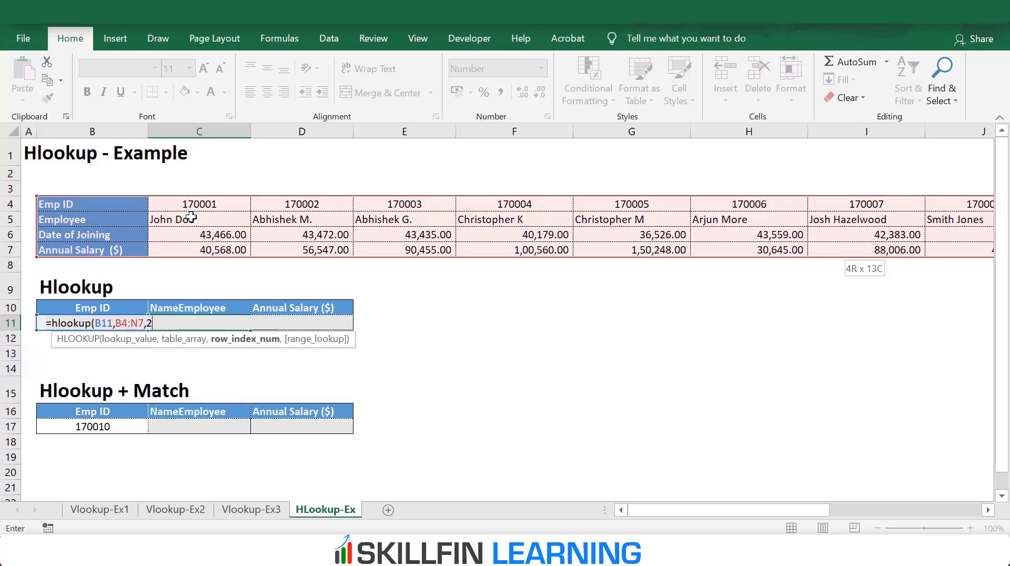
text(,)
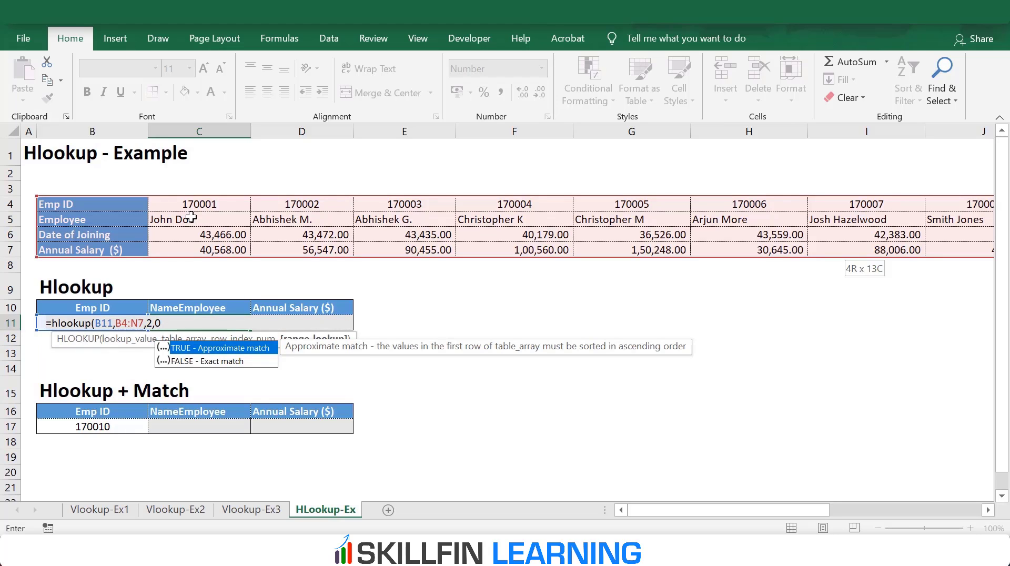
text(0))
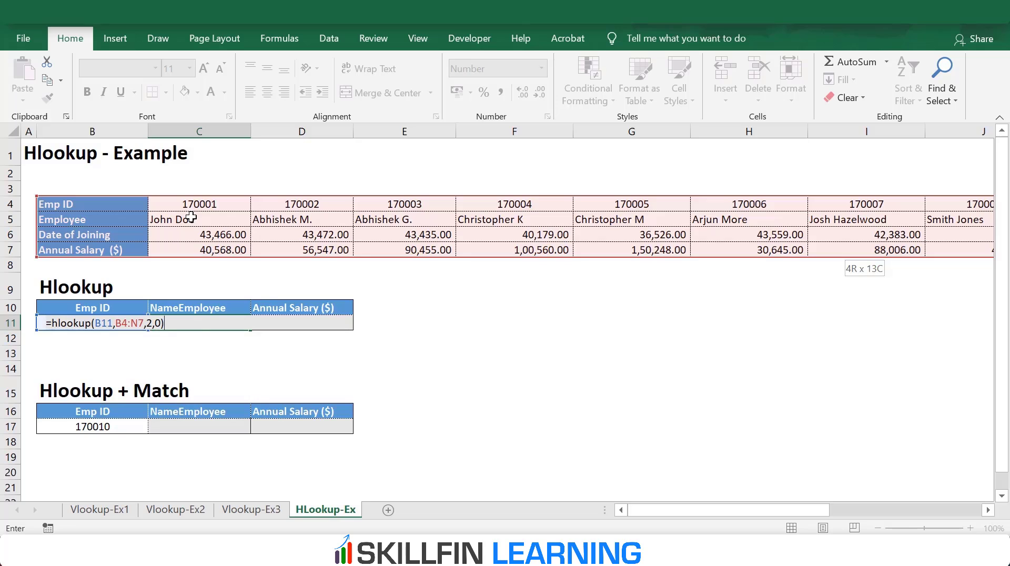
key(ctrl+Return)
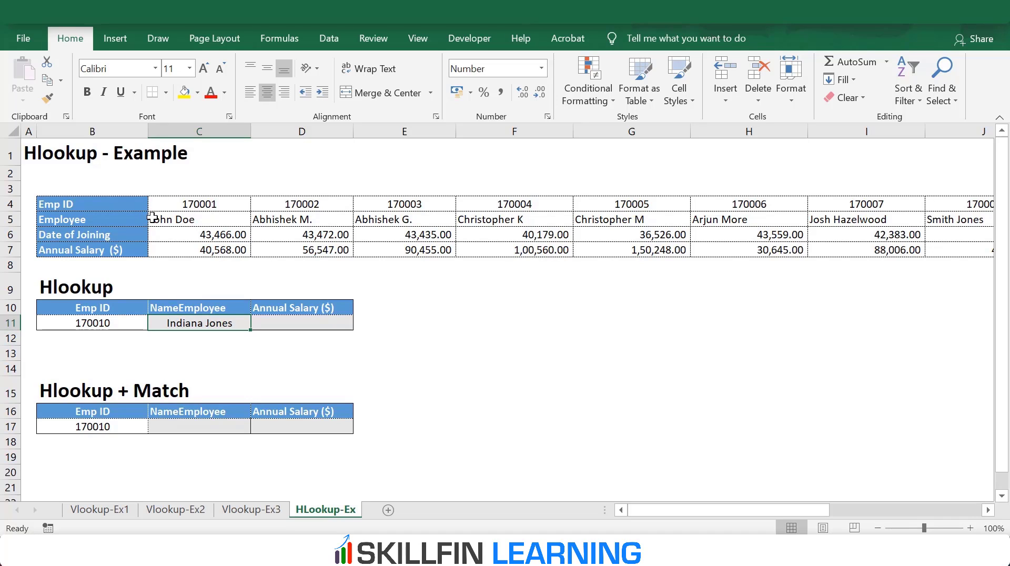
Make the B11 and B4:N7 references in the C11 HLOOKUP formula absolute.
key(F2)
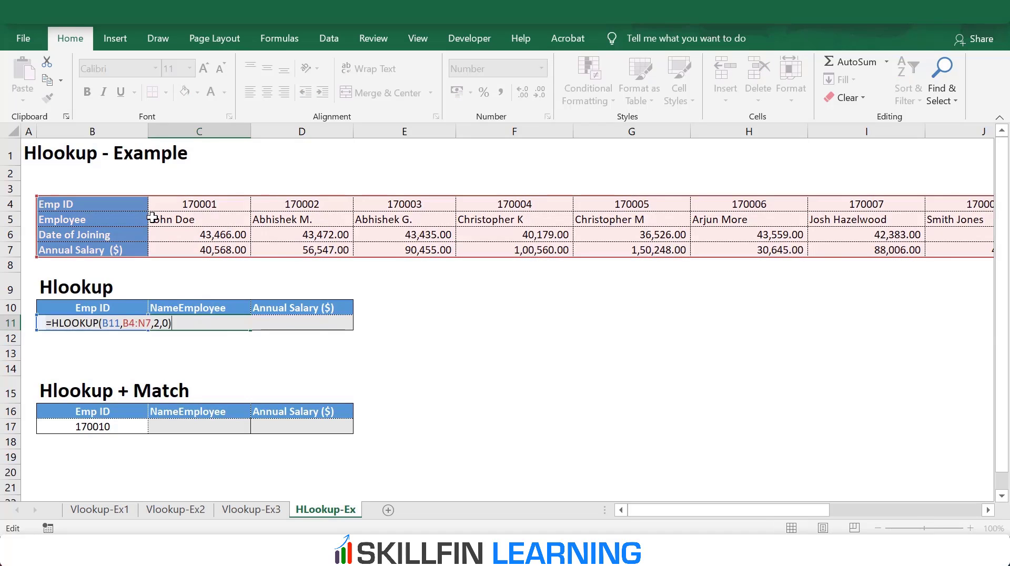
click(116, 323)
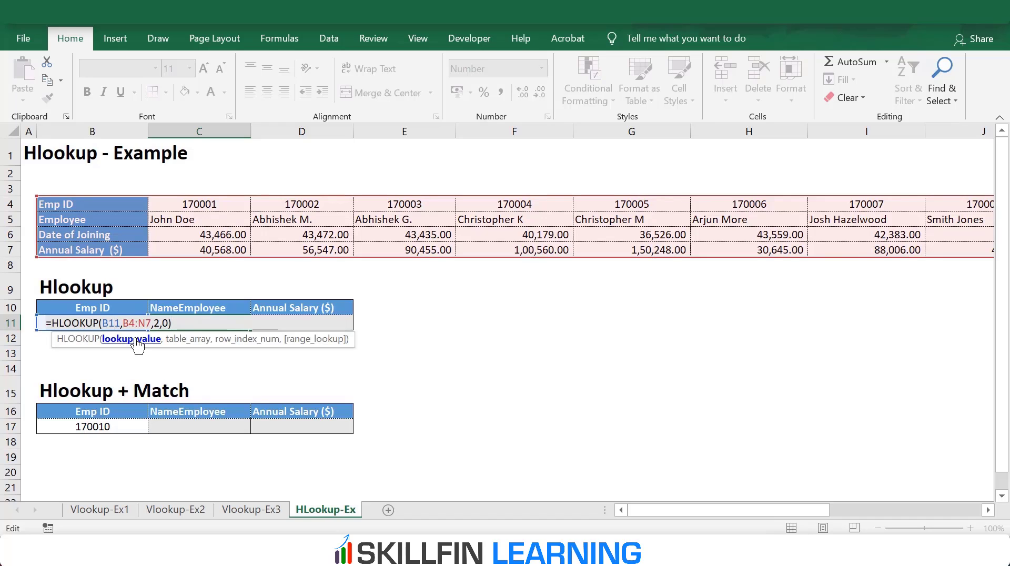
click(135, 339)
key(F4)
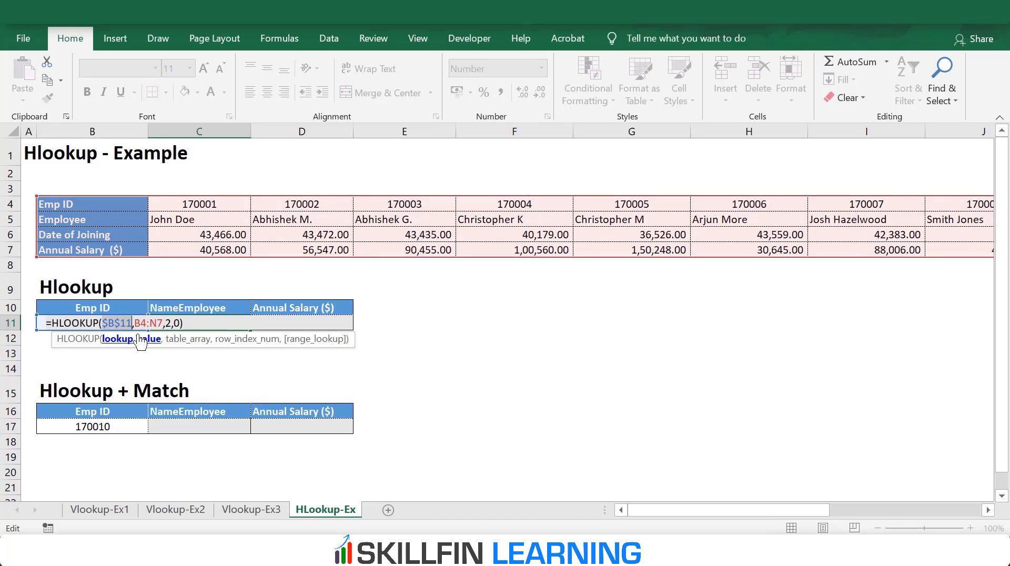
click(152, 324)
click(185, 339)
key(F4)
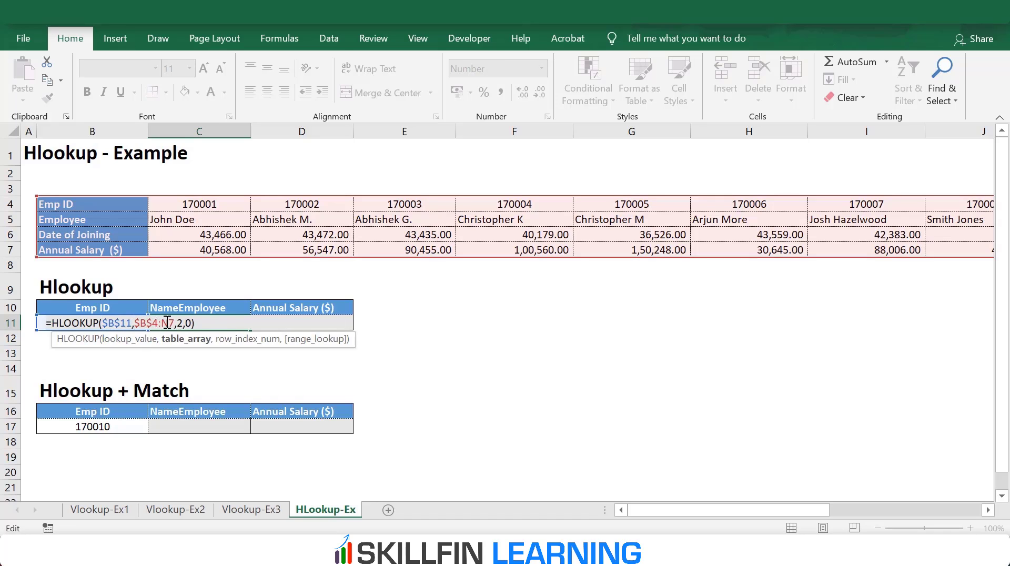
key(ctrl+Return)
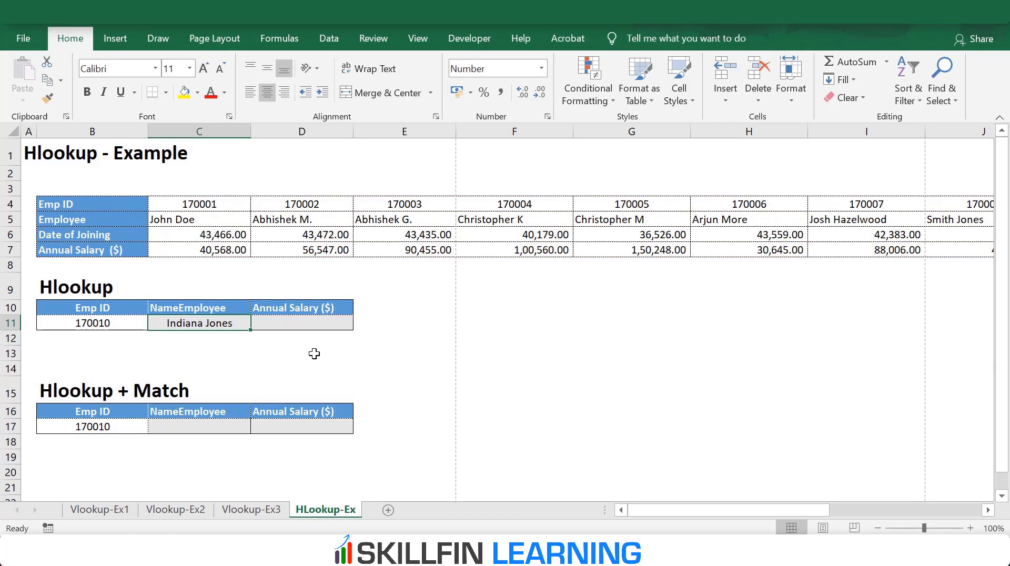
Copy the C11 HLOOKUP formula into D11 under Annual Salary.
key(ctrl+c)
key(Right)
key(ctrl+v)
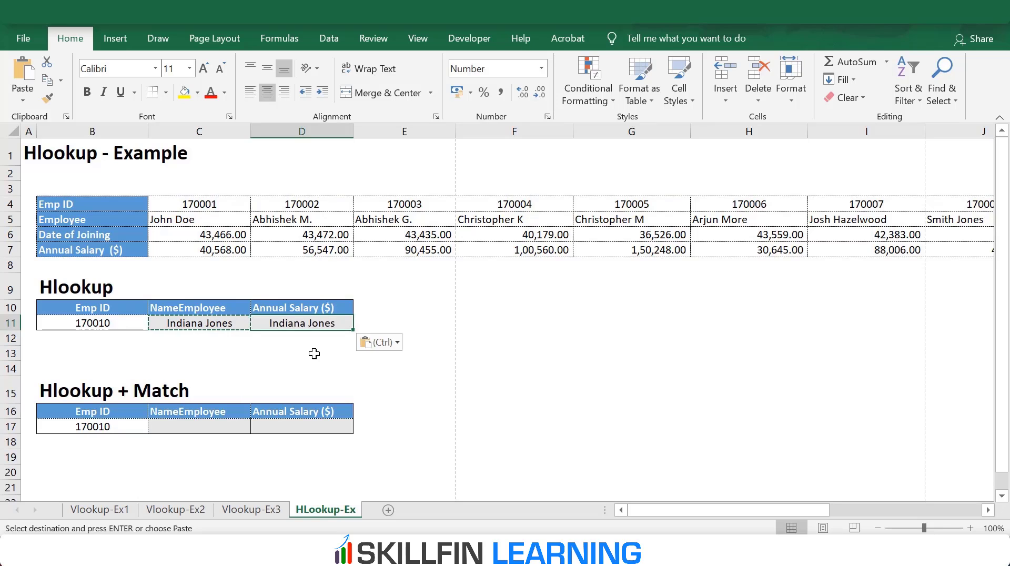
key(Escape)
Set the row index in the D11 HLOOKUP formula to 4 to return the annual salary.
key(F2)
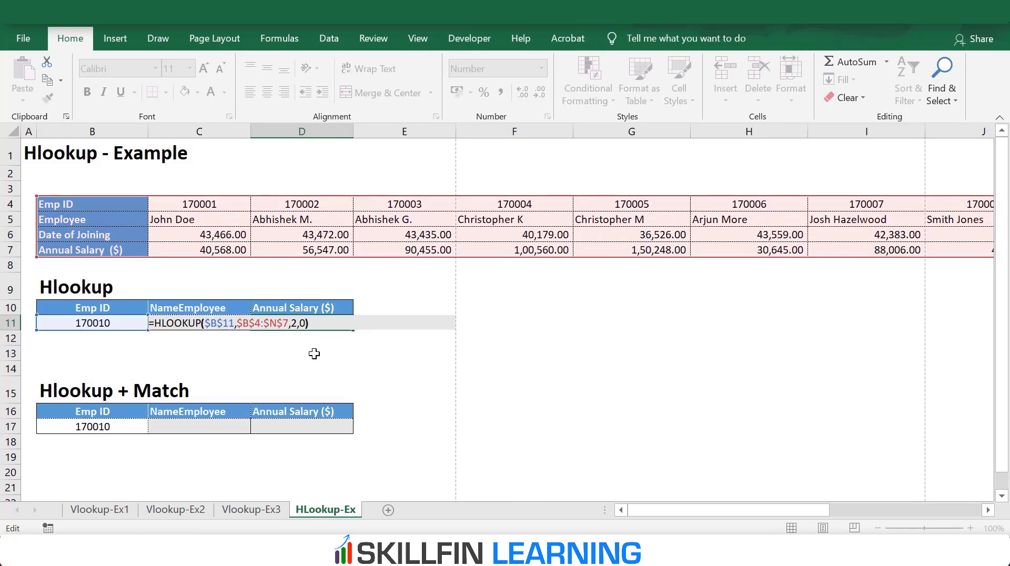
key(Left)
key(Left)
key(Left)
key(BackSpace)
text(4)
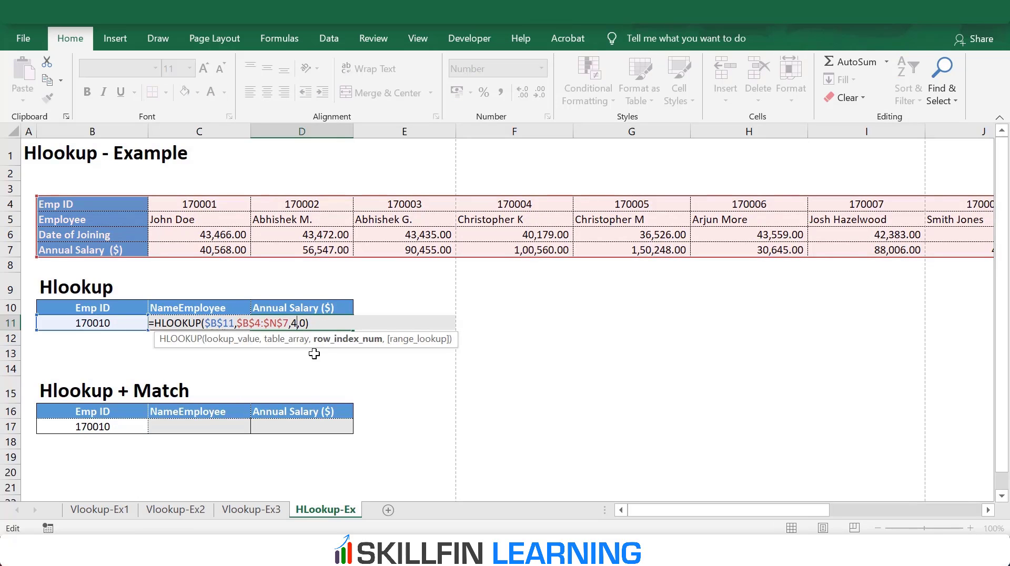
key(ctrl+Return)
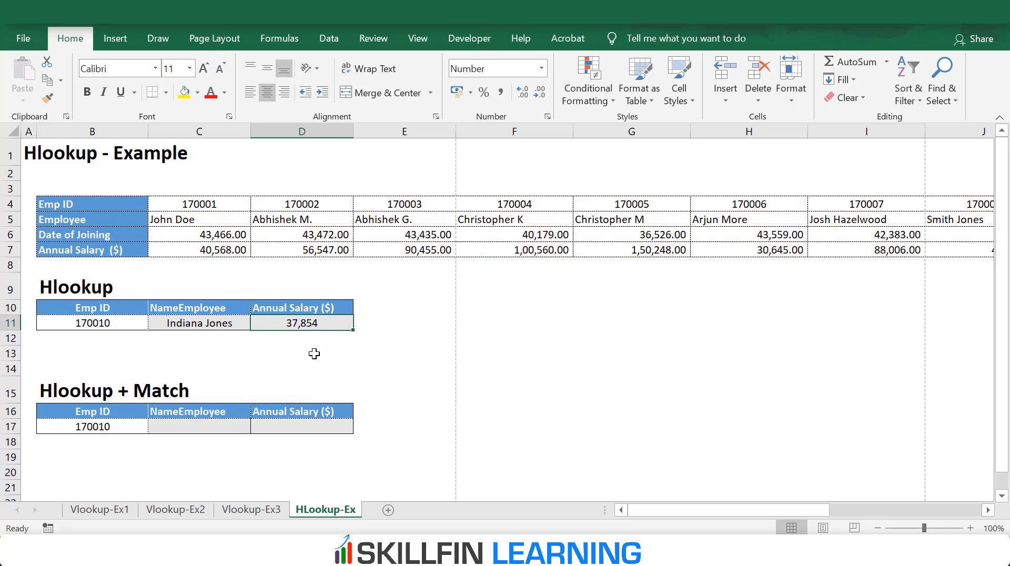
In the Hlookup + Match table, begin an HLOOKUP in C17 with B17 as lookup value and B4:N7 as table array.
key(Home)
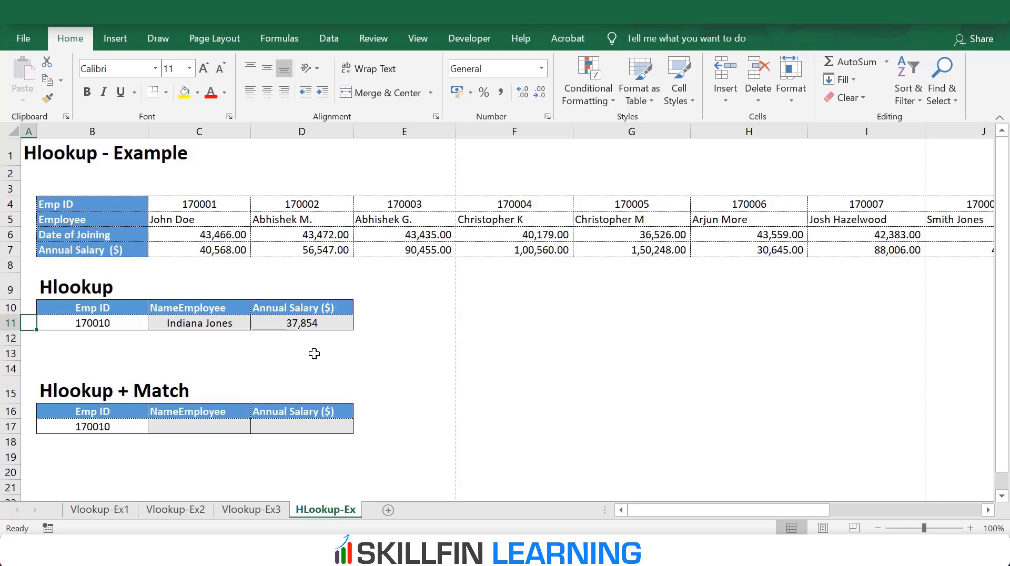
click(243, 427)
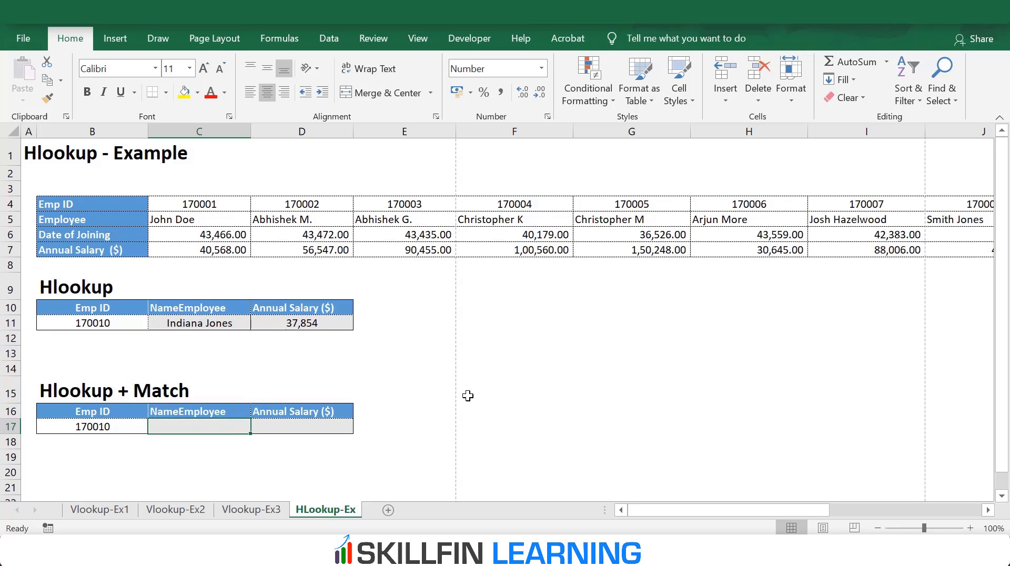
text(=)
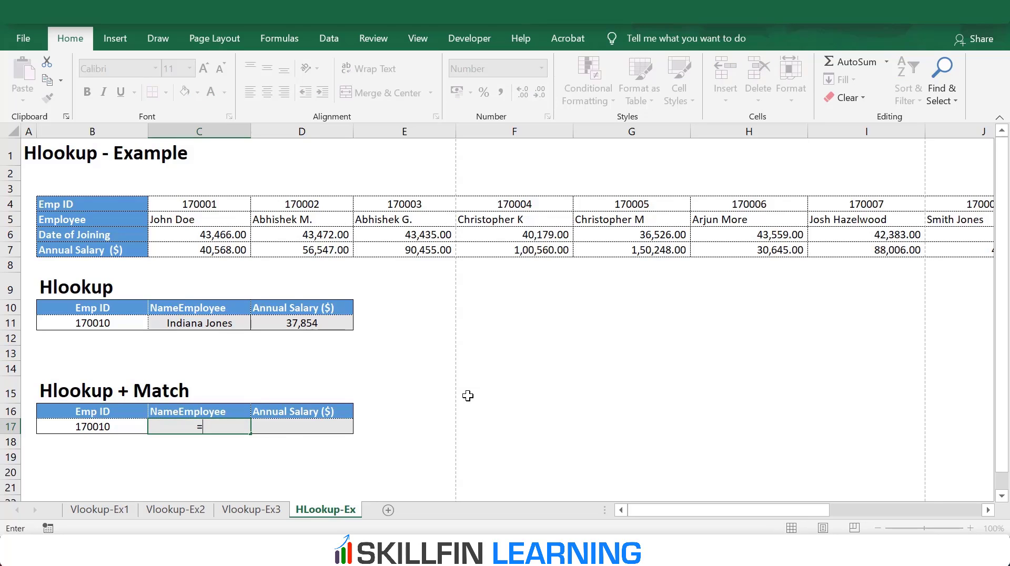
text(hlookup)
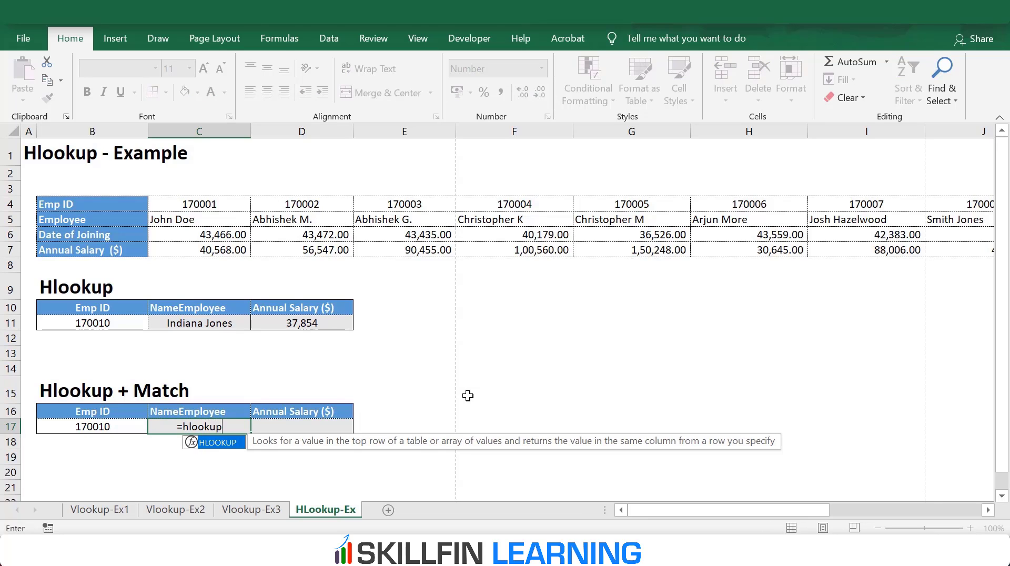
text(()
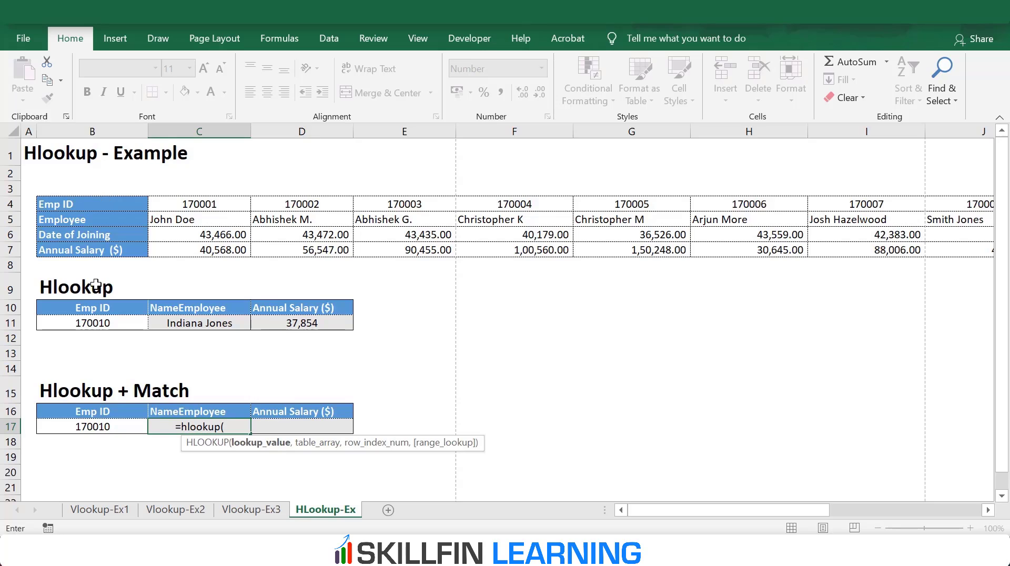
click(89, 428)
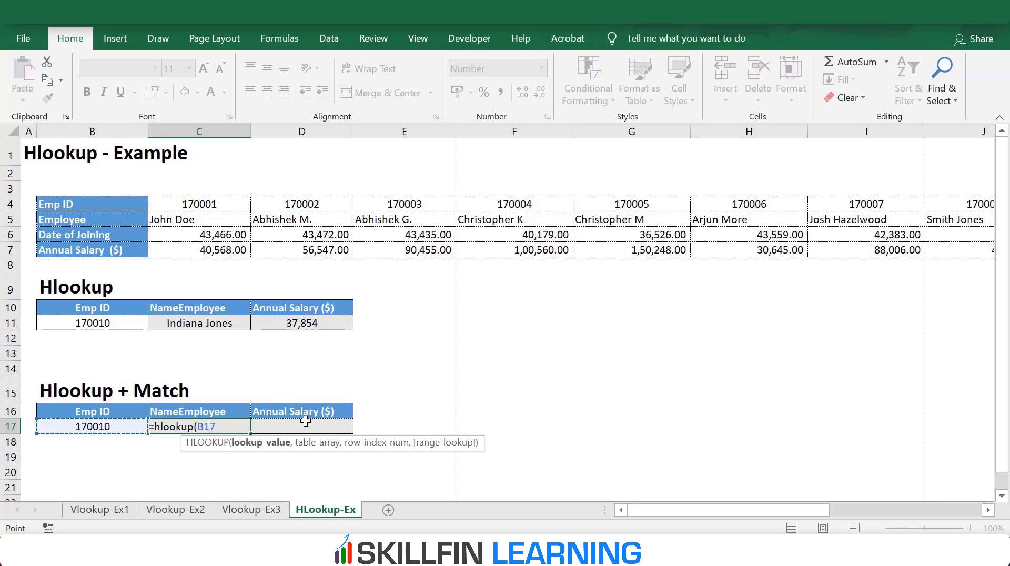
text(,)
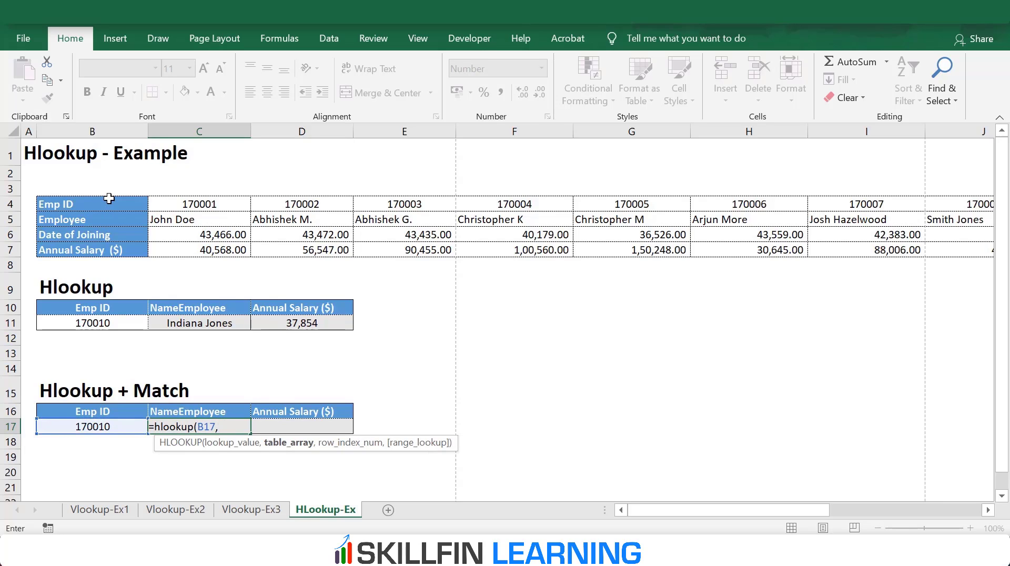
drag(105, 202, 123, 235)
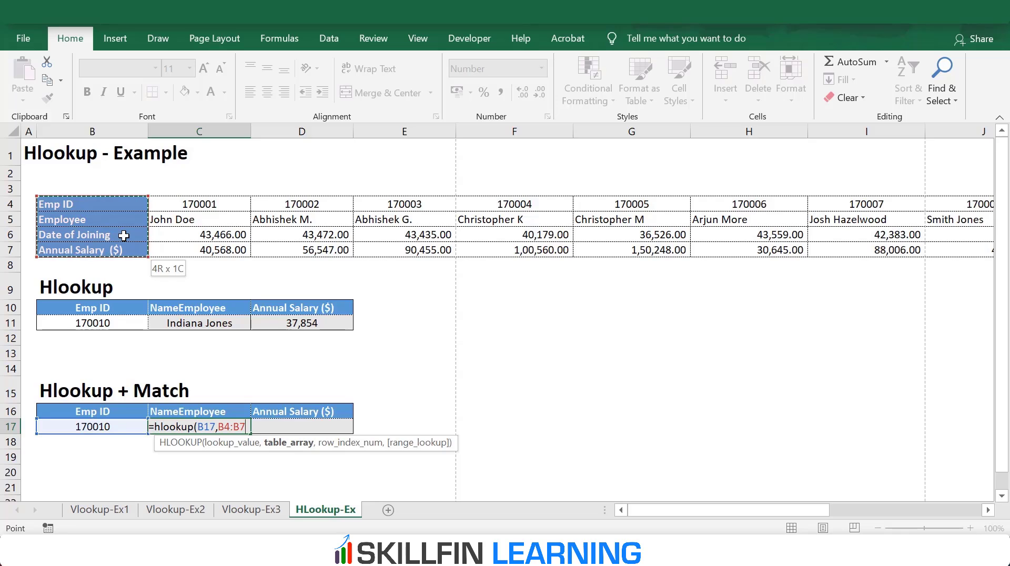
key(ctrl+shift+Right)
text(,)
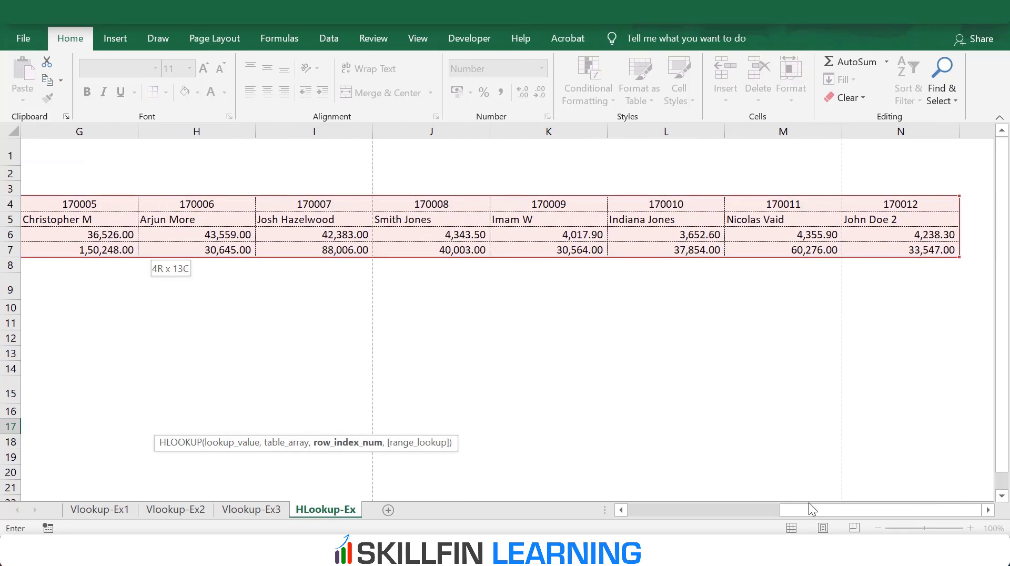
drag(810, 509, 641, 528)
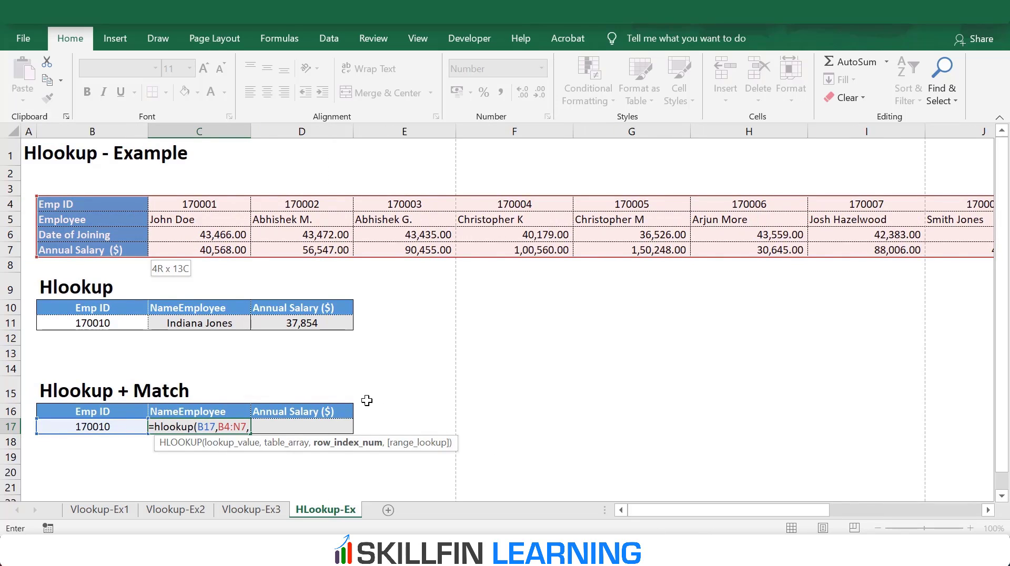
Complete the C17 HLOOKUP with MATCH(C16,B4:B7,0) as the row index and 0 for an exact match.
text(match)
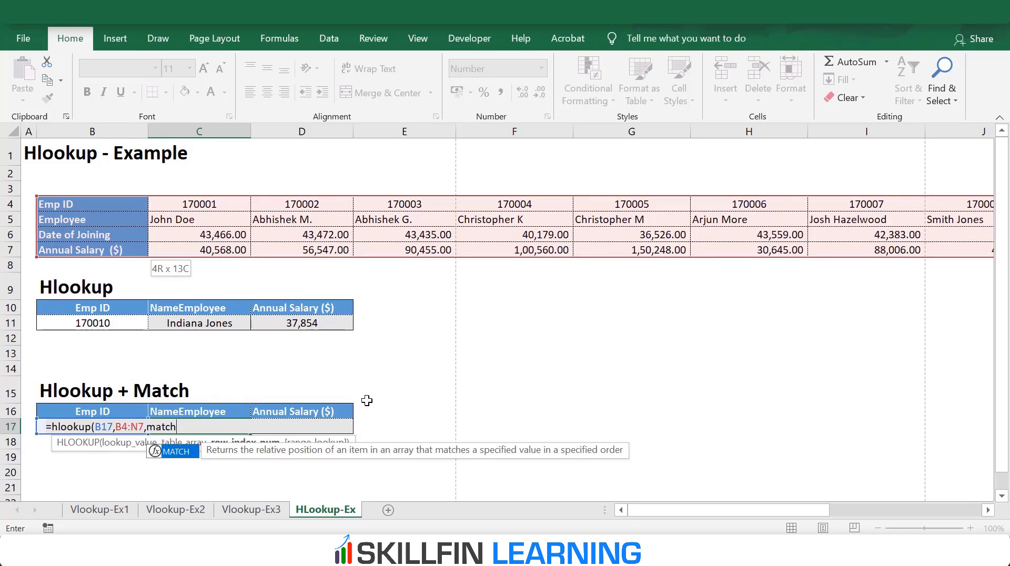
text(()
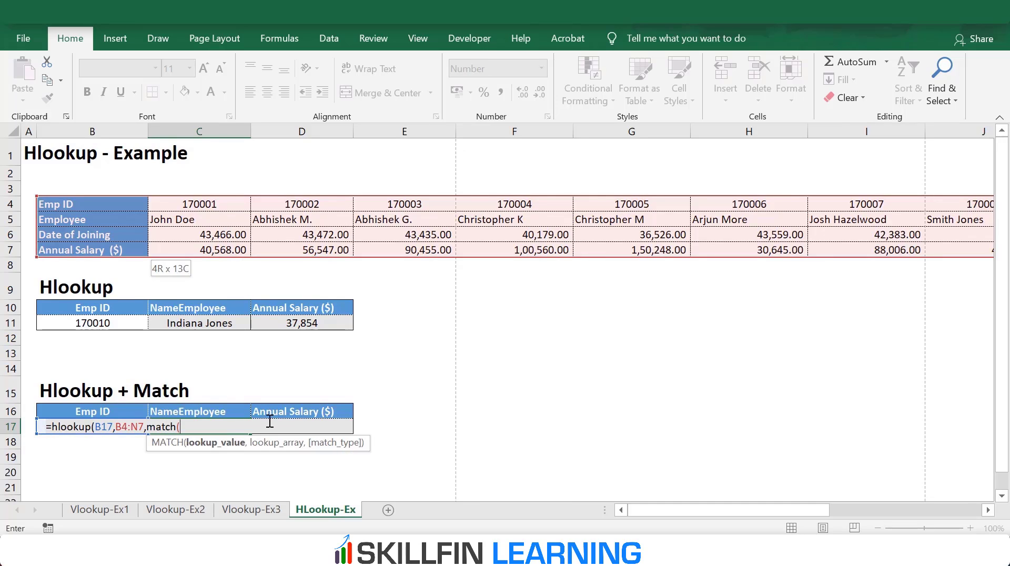
click(221, 412)
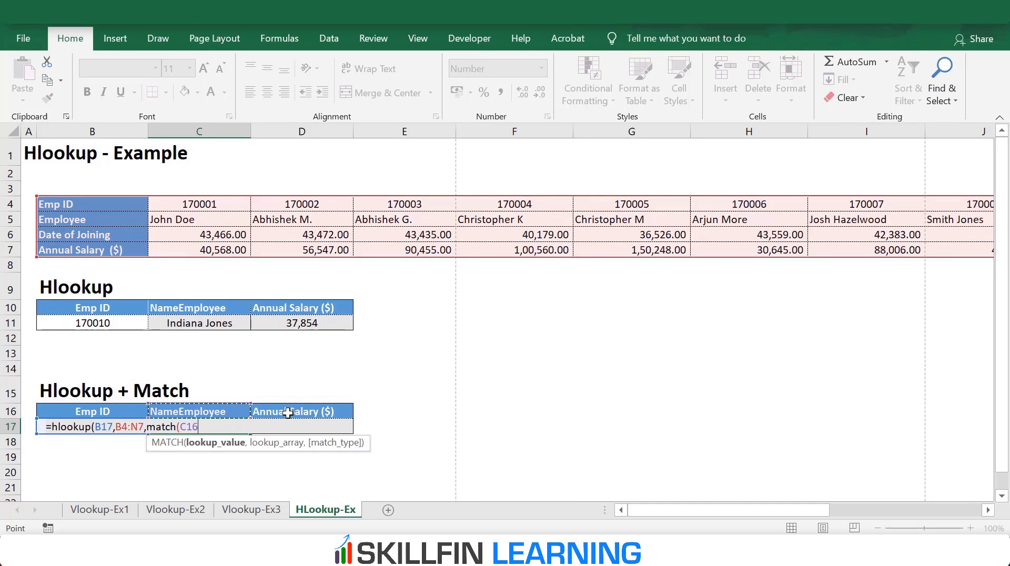
text(,)
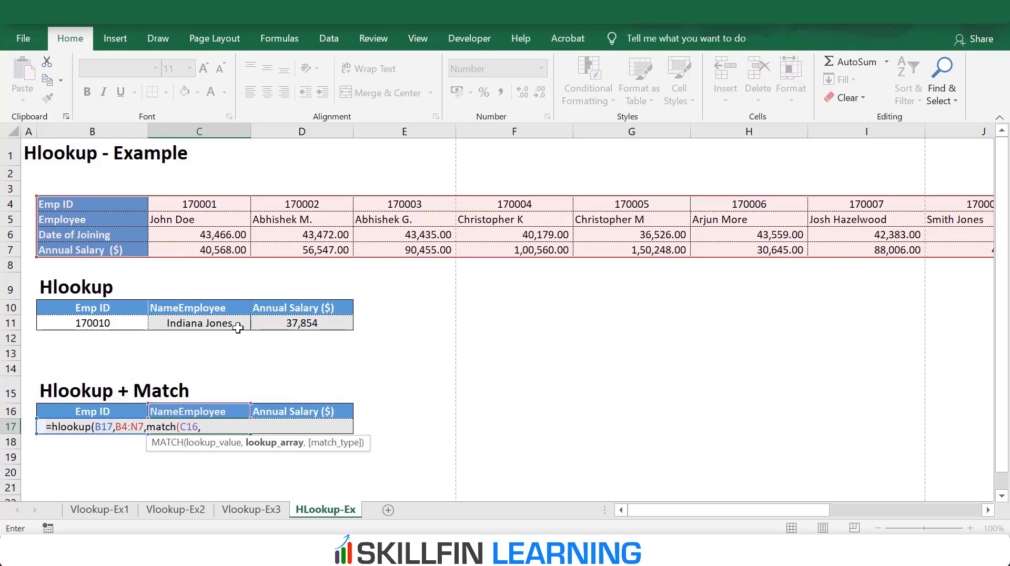
drag(115, 203, 102, 243)
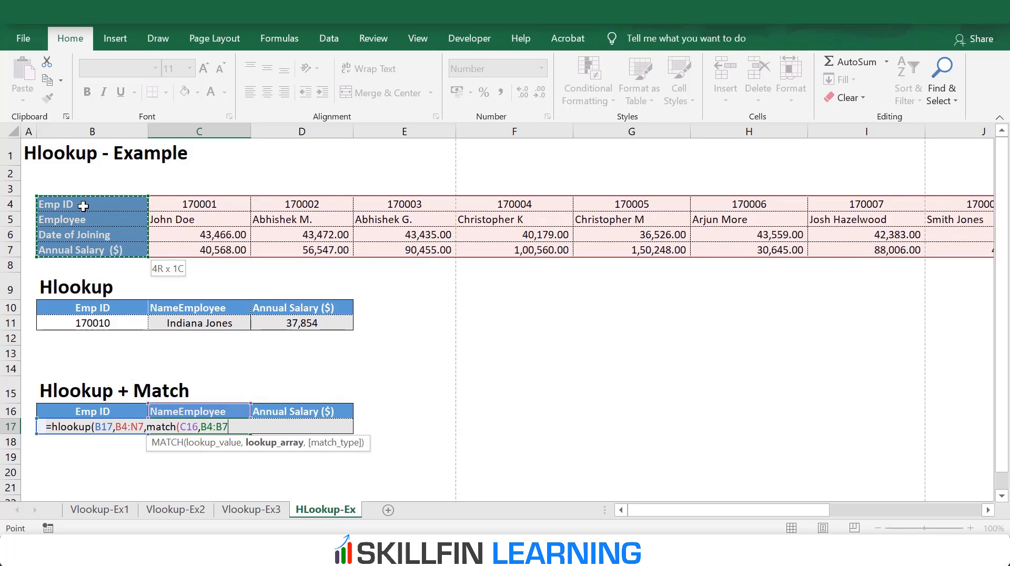
text(,0)
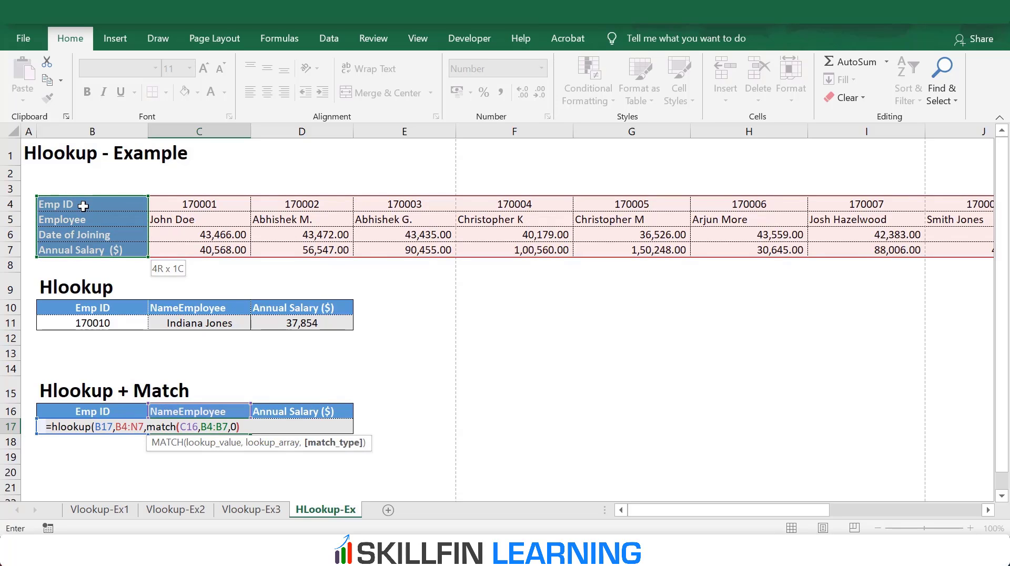
text())
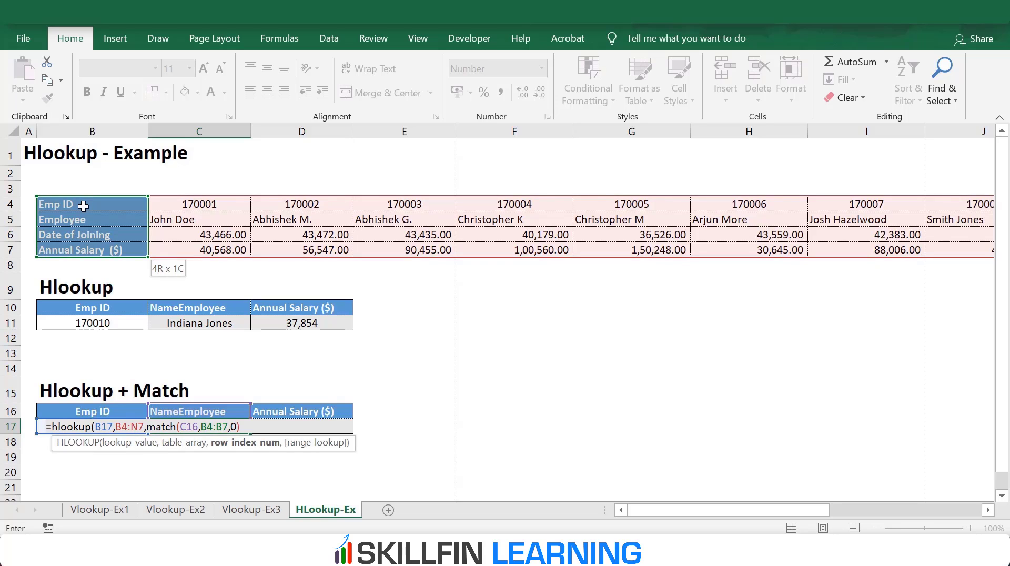
text(,)
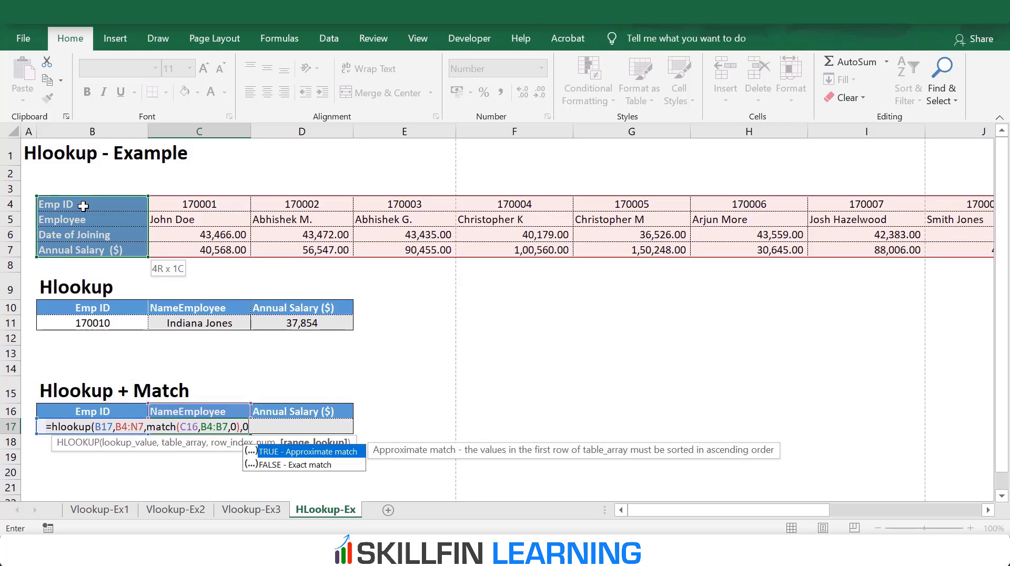
text(0))
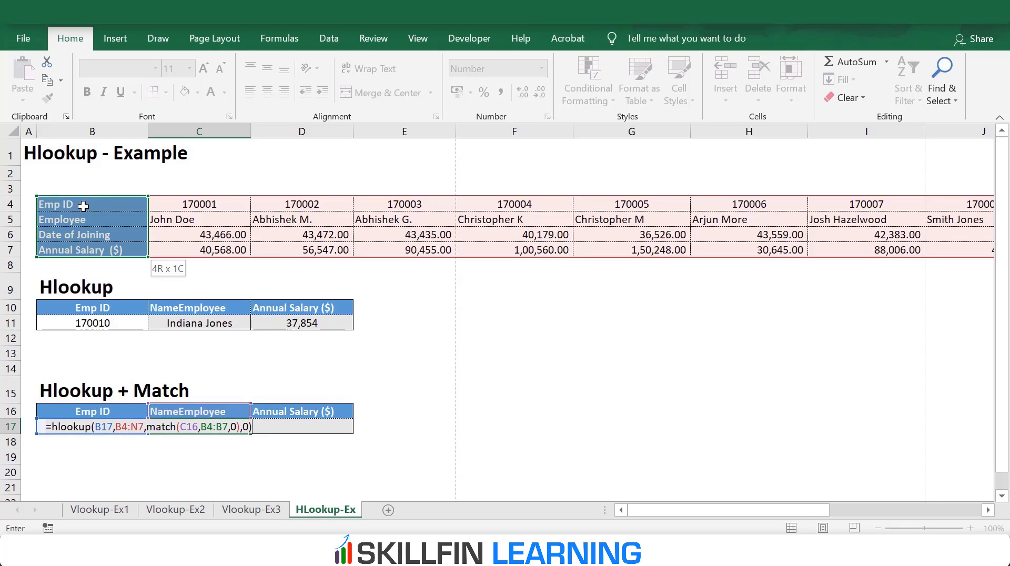
key(Return)
click(289, 488)
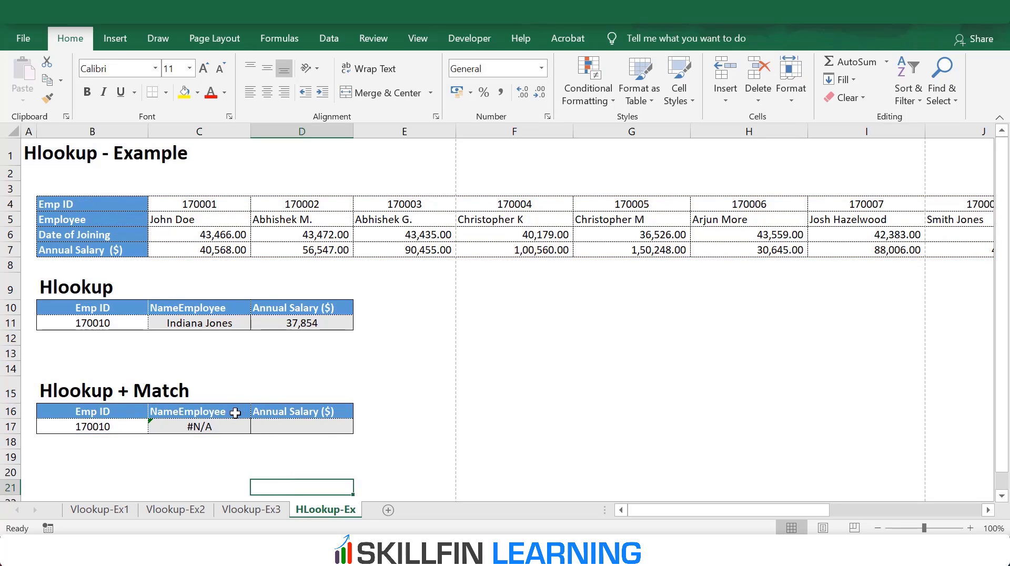
Replace the C16 header in the Hlookup + Match table with a copy of the Employee label from B5.
click(235, 413)
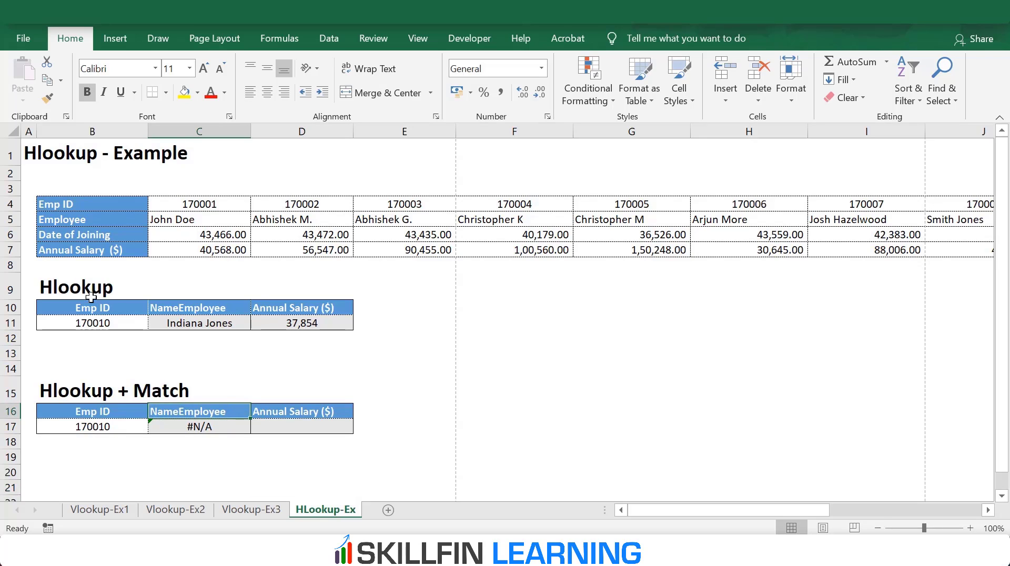
drag(93, 204, 87, 249)
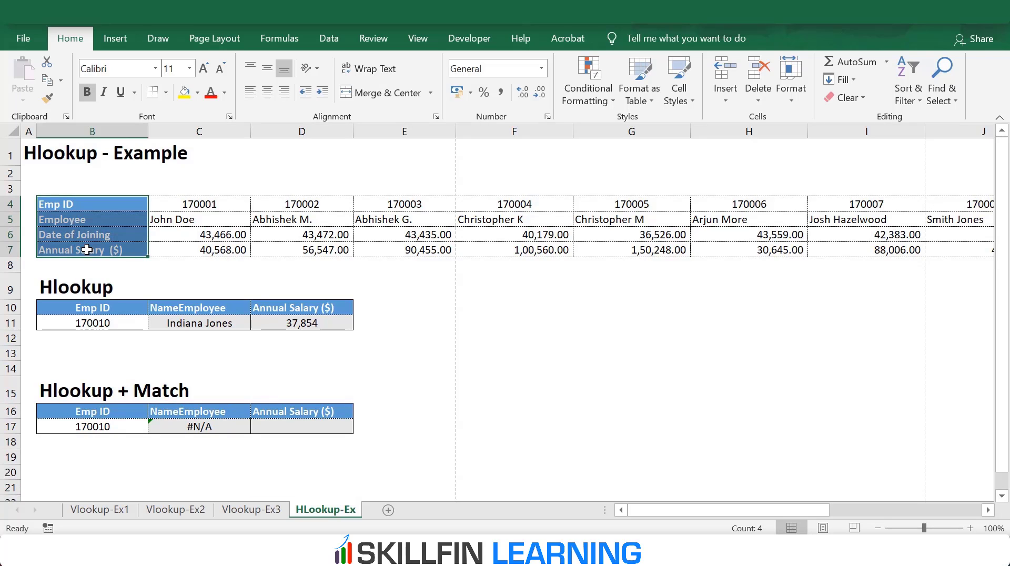
click(90, 220)
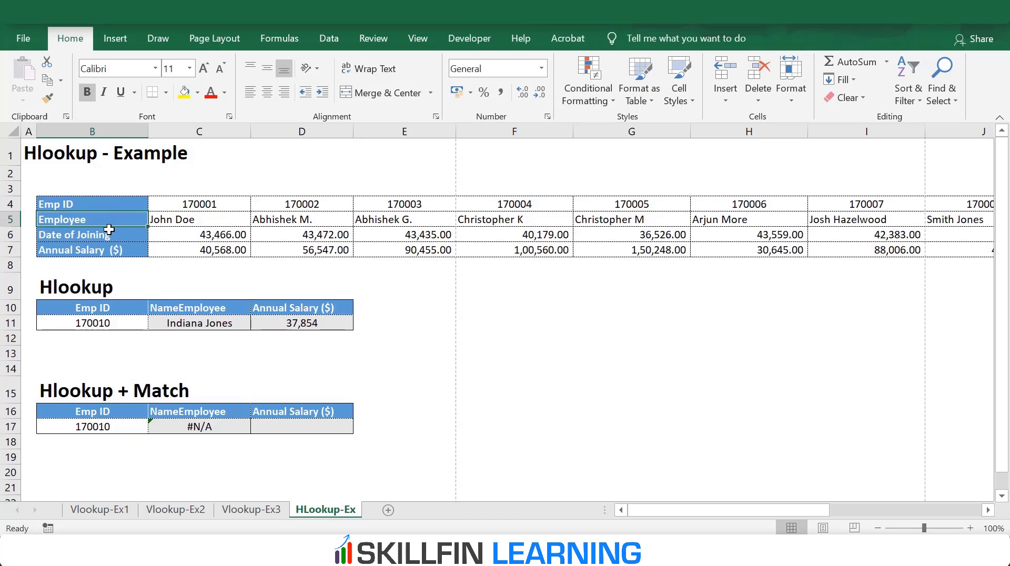
key(ctrl+c)
click(237, 413)
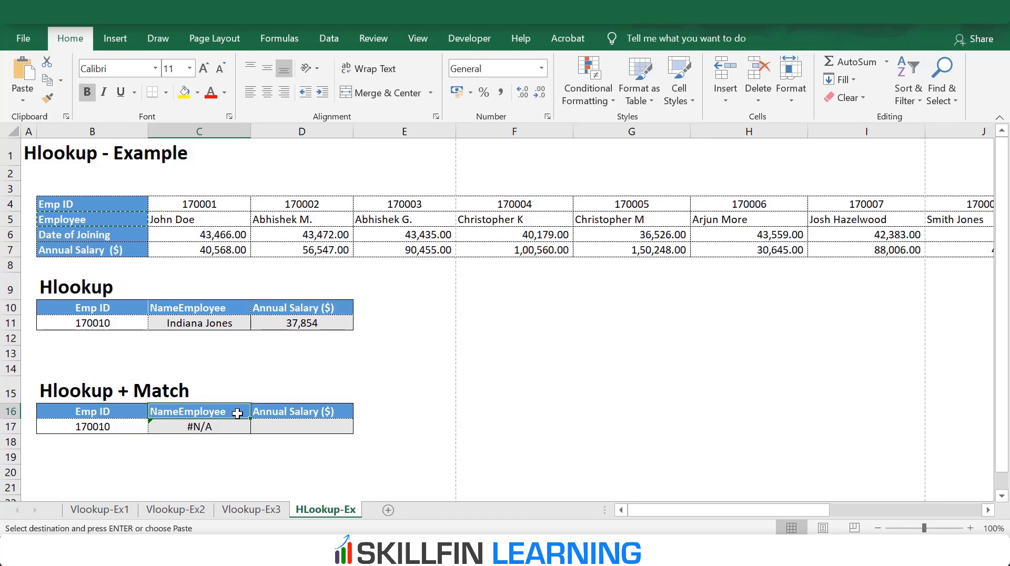
key(ctrl+v)
click(240, 441)
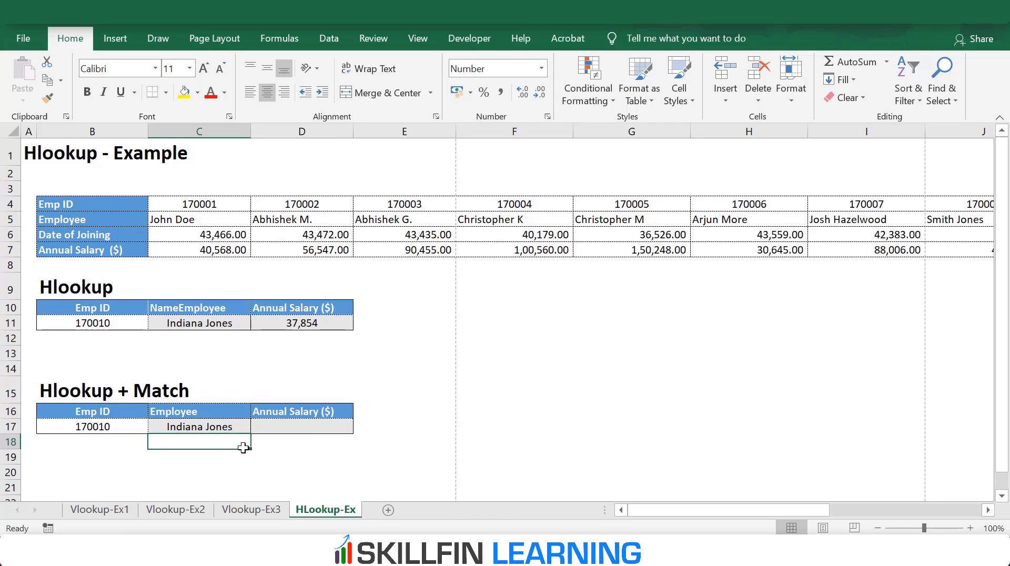
Replace the D16 header with a copy of the Annual Salary ($) label from B7.
click(300, 441)
drag(198, 412, 214, 436)
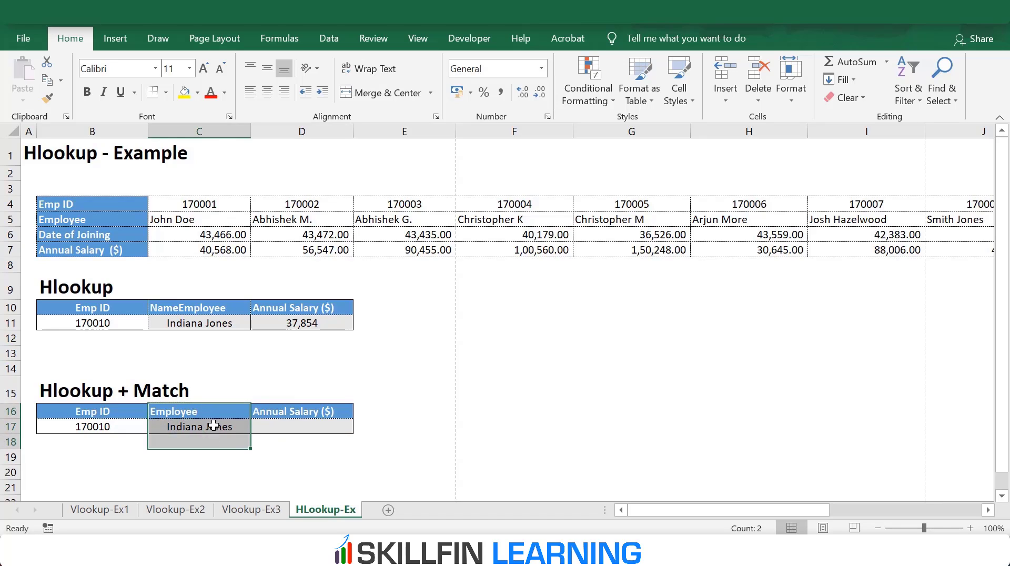
click(111, 251)
key(ctrl+c)
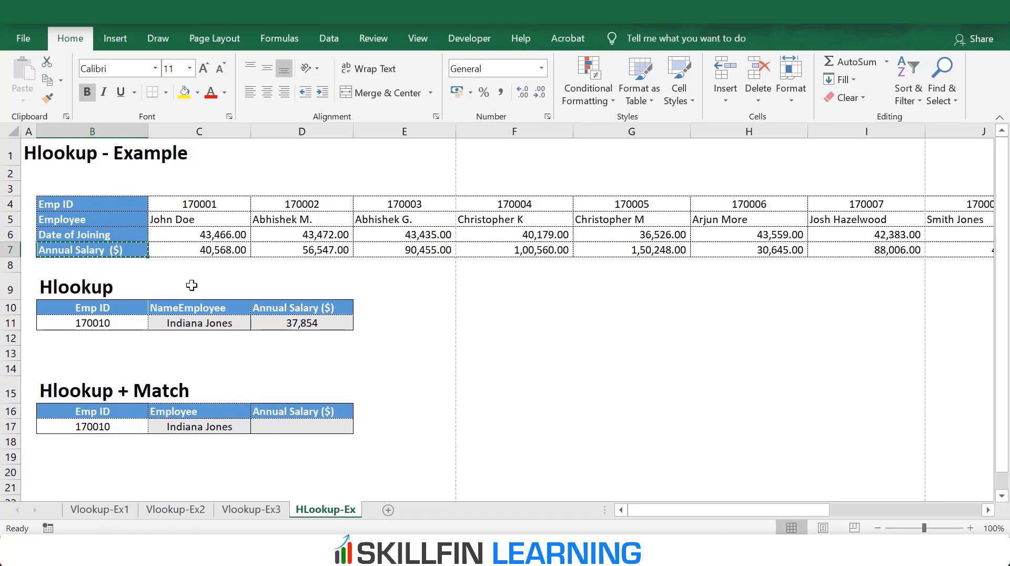
click(341, 413)
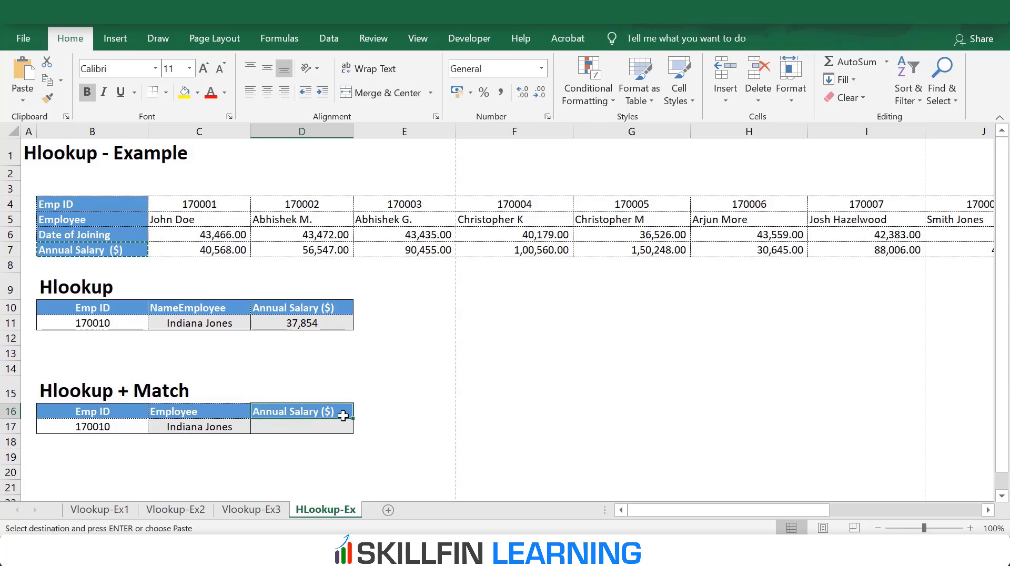
key(ctrl+v)
key(Escape)
In the C17 formula, make the lookup value B17 and the table array B4:N7 absolute.
click(194, 429)
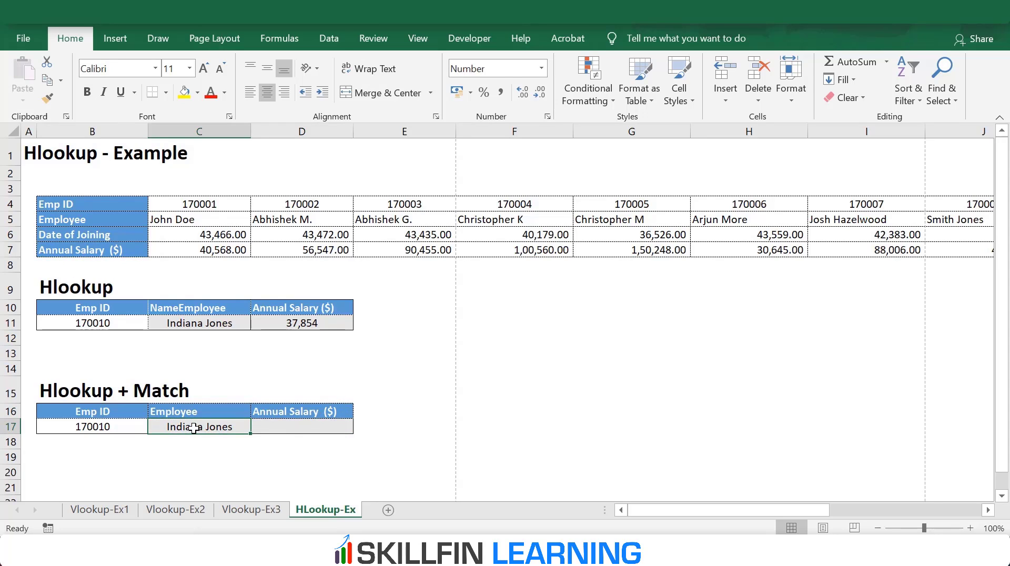
double_click(195, 428)
click(110, 426)
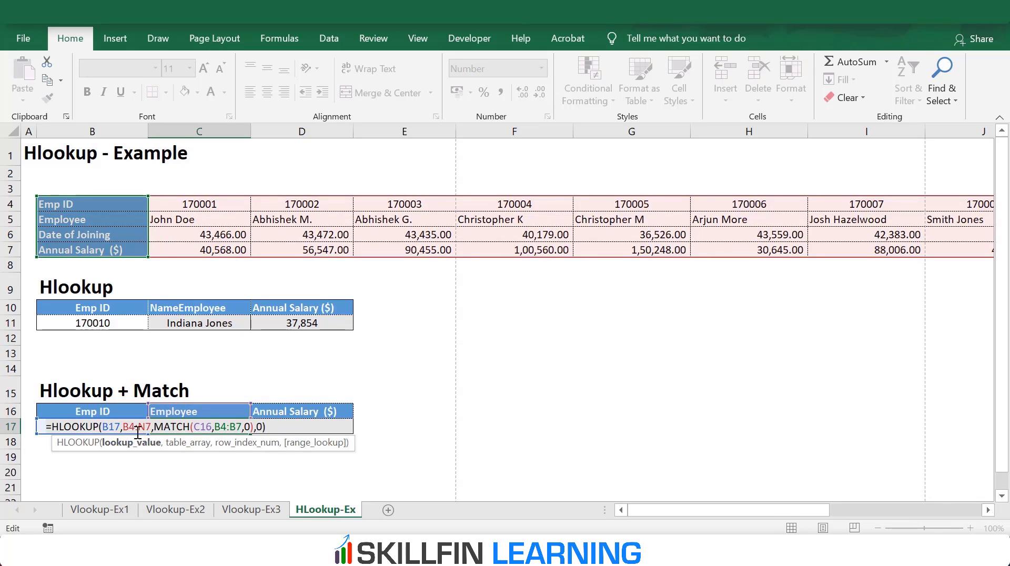
key(F4)
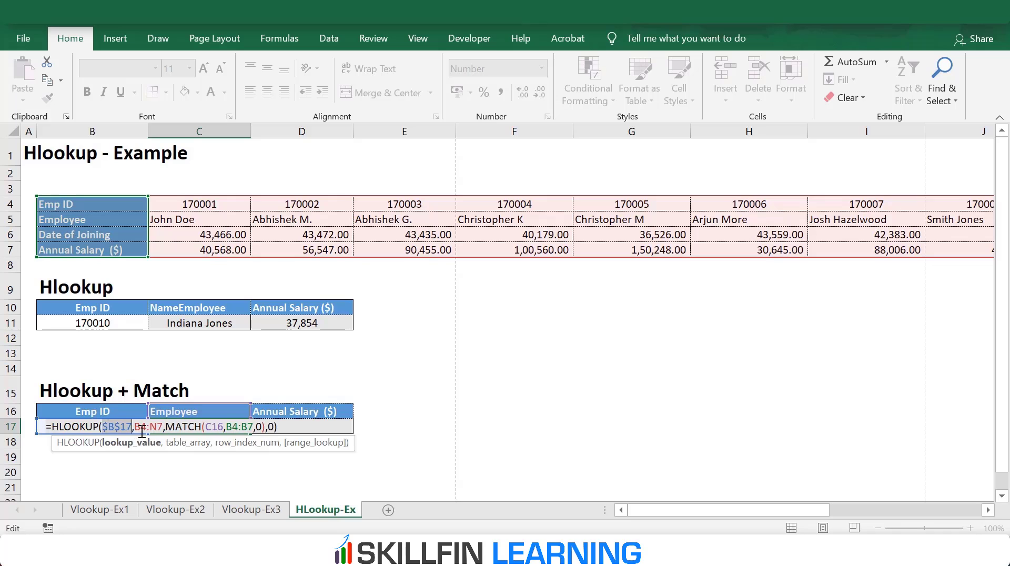
click(142, 427)
key(F4)
click(179, 427)
key(F4)
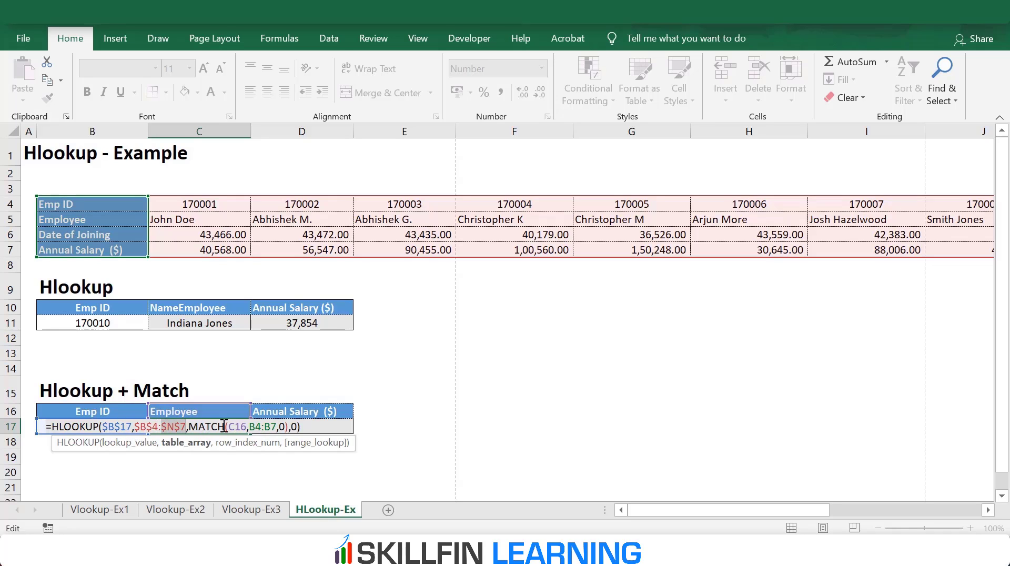
Make the MATCH lookup array B4:B7 absolute and commit the C17 formula.
click(260, 426)
key(F4)
click(284, 427)
key(F4)
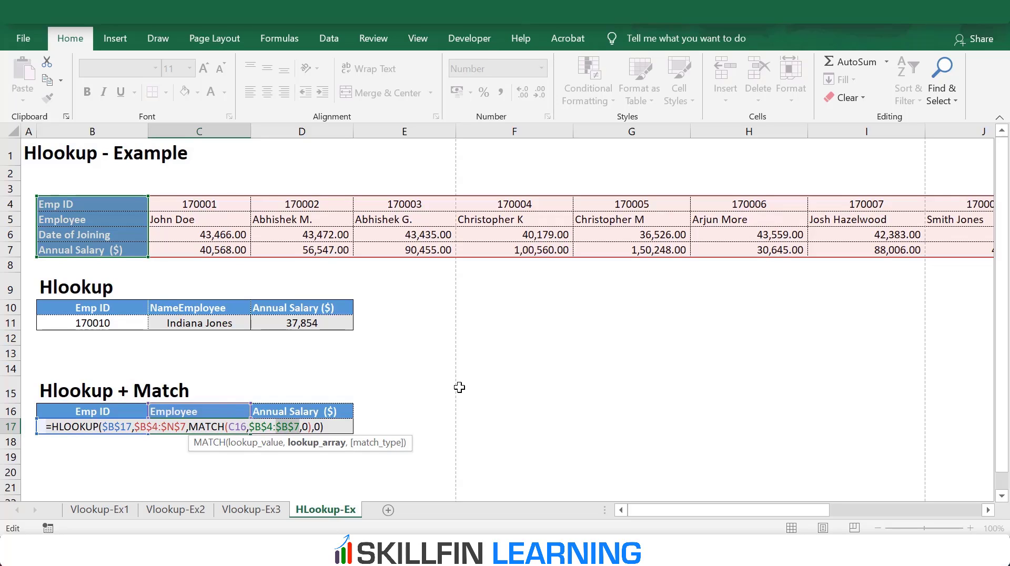
key(ctrl+Return)
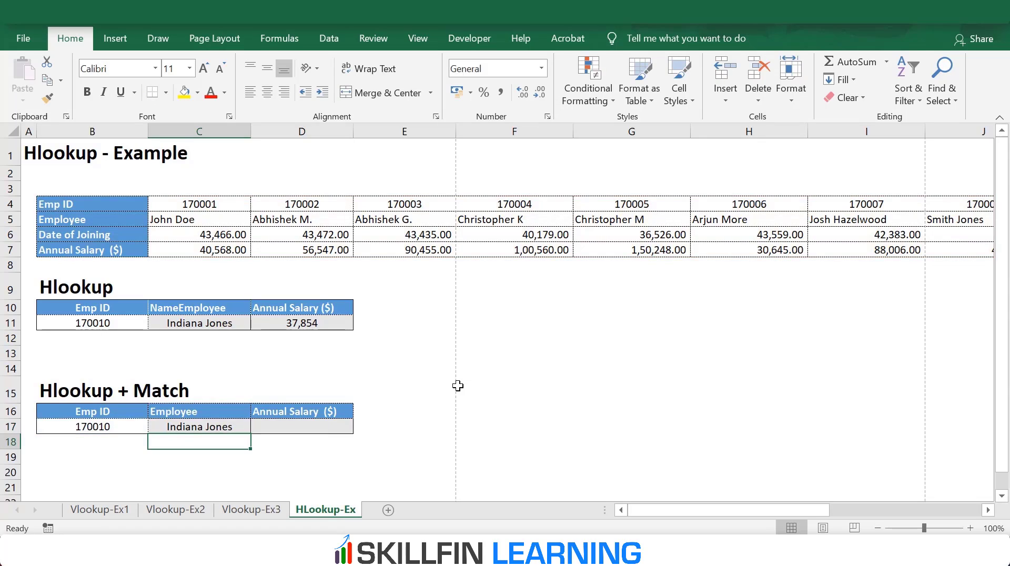
Copy the C17 HLOOKUP and MATCH formula into D17 under Annual Salary ($).
key(ctrl+c)
key(shift+Right)
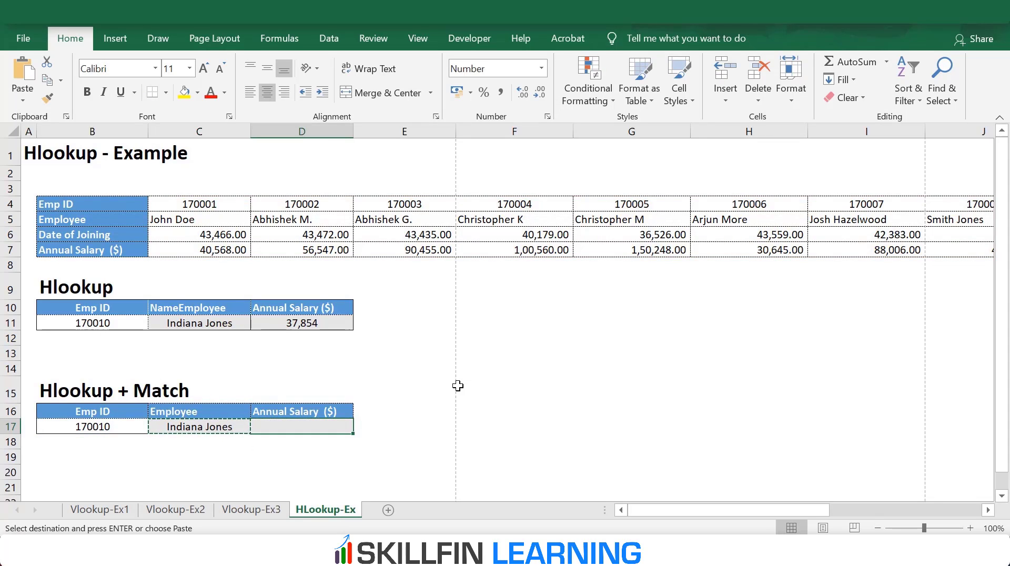
key(ctrl+v)
key(Escape)
key(shift+Left)
key(Right)
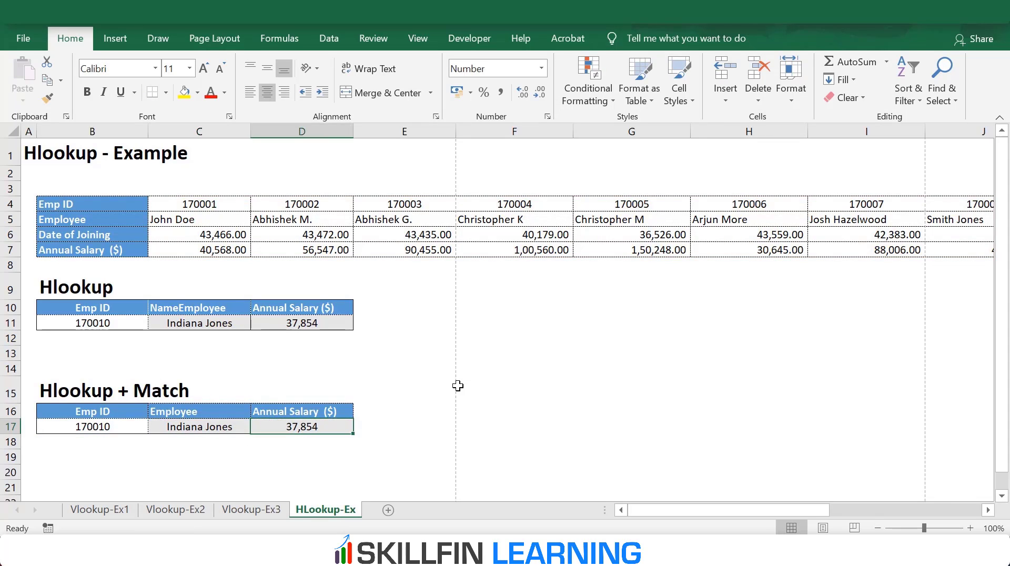